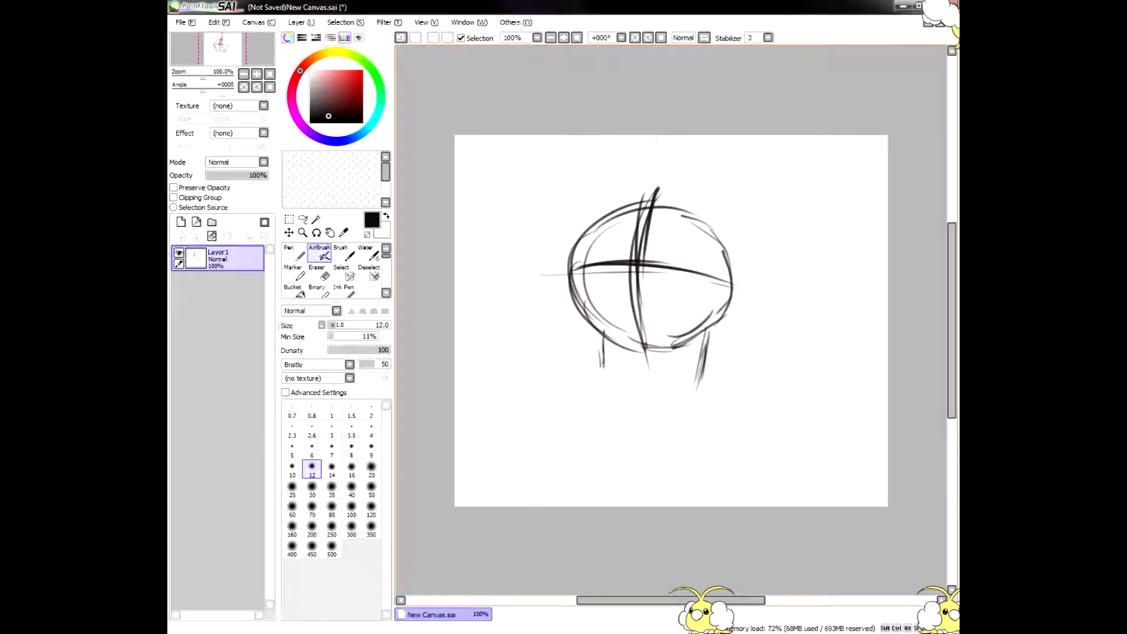
Step: Move the rough head sketch slightly lower on the canvas and return to the AirBrush tool
{"action": "left_click", "coordinate": [289, 234]}
{"action": "left_click_drag", "start_coordinate": [646, 276], "coordinate": [655, 309]}
{"action": "left_click", "coordinate": [320, 253]}
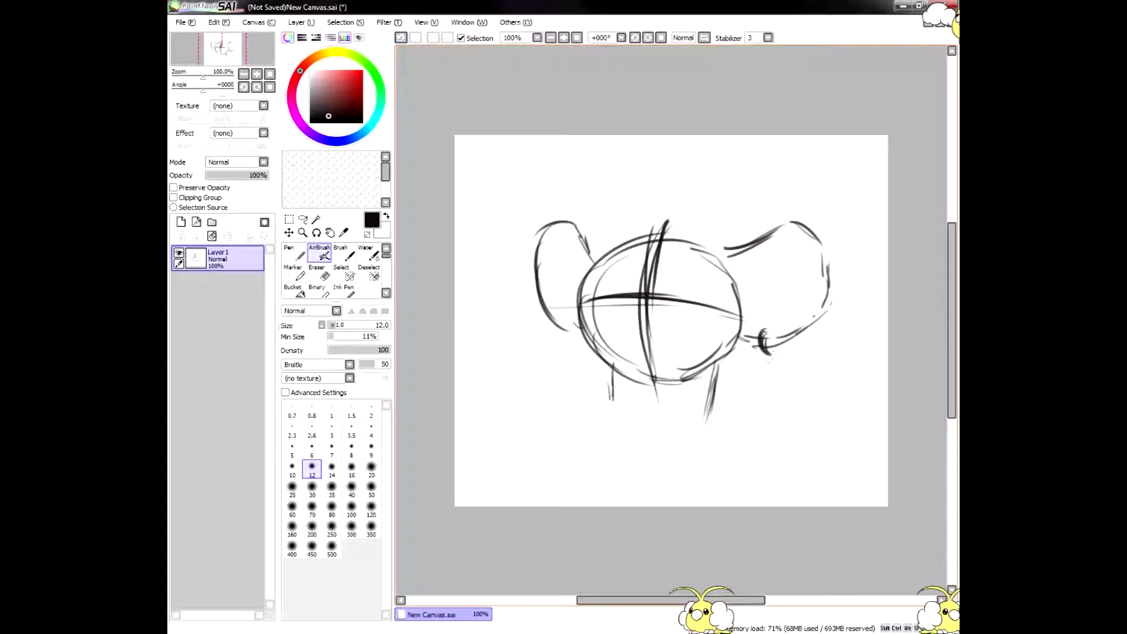
Step: Sketch a small round earring below the large right ear and rough hair tufts on top of the head
{"action": "left_click_drag", "start_coordinate": [771, 356], "coordinate": [772, 372]}
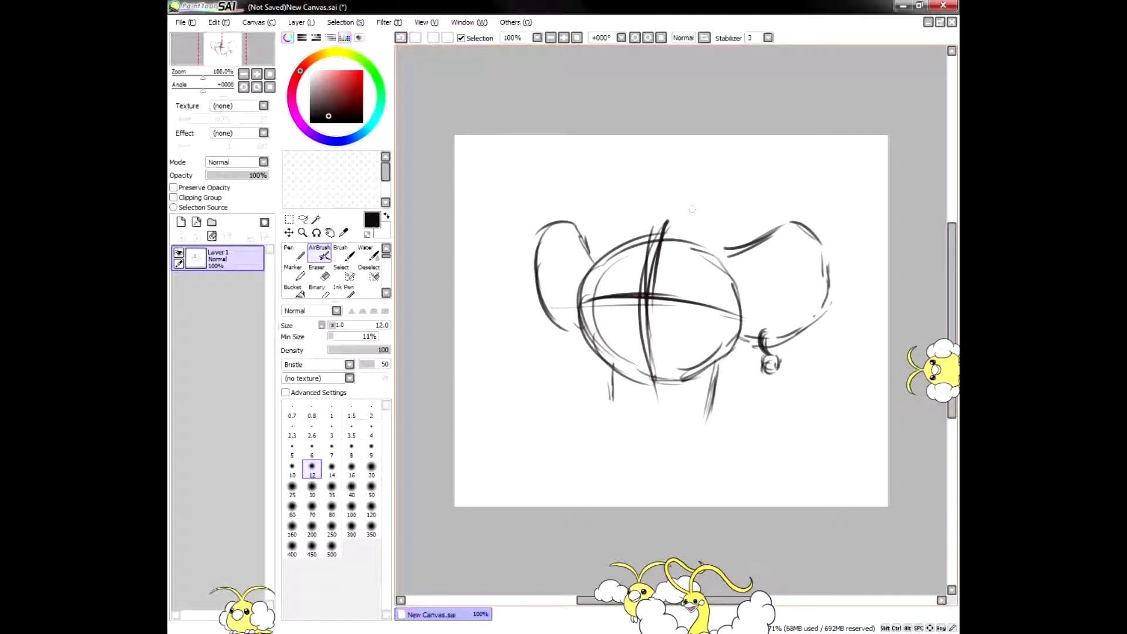
{"action": "left_click_drag", "start_coordinate": [668, 190], "coordinate": [683, 203]}
{"action": "left_click_drag", "start_coordinate": [631, 168], "coordinate": [598, 240]}
{"action": "mouse_move", "coordinate": [623, 185]}
{"action": "left_mouse_down"}
{"action": "mouse_move", "coordinate": [594, 237]}
{"action": "mouse_move", "coordinate": [616, 262]}
{"action": "left_mouse_up"}
{"action": "left_click_drag", "start_coordinate": [668, 178], "coordinate": [728, 249]}
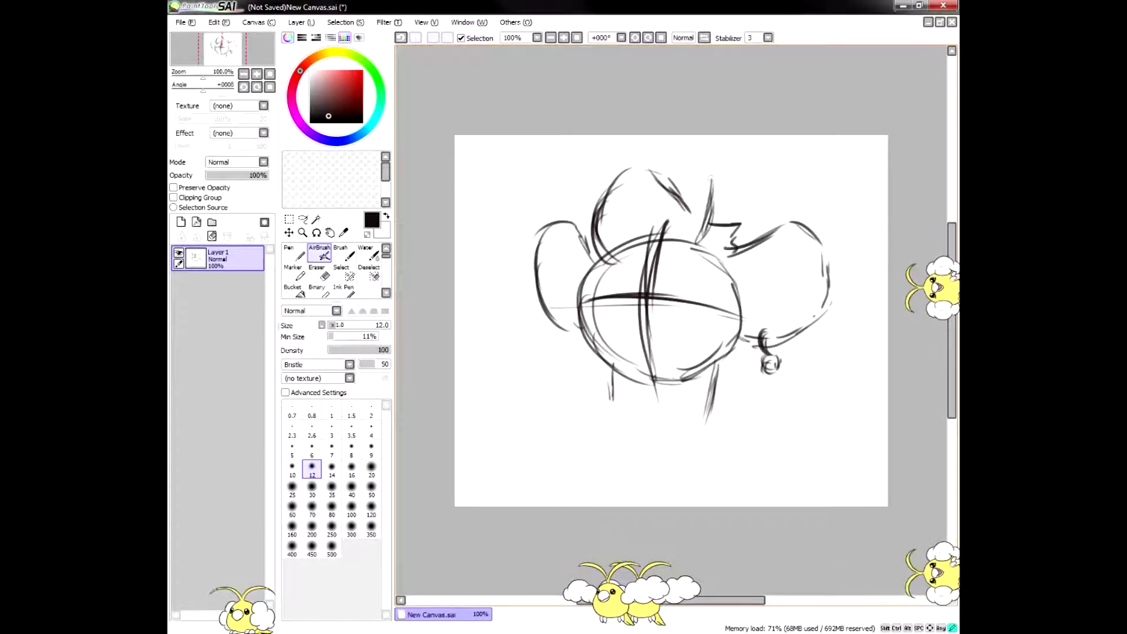
{"action": "left_click_drag", "start_coordinate": [707, 166], "coordinate": [712, 206]}
{"action": "left_click_drag", "start_coordinate": [582, 186], "coordinate": [593, 238]}
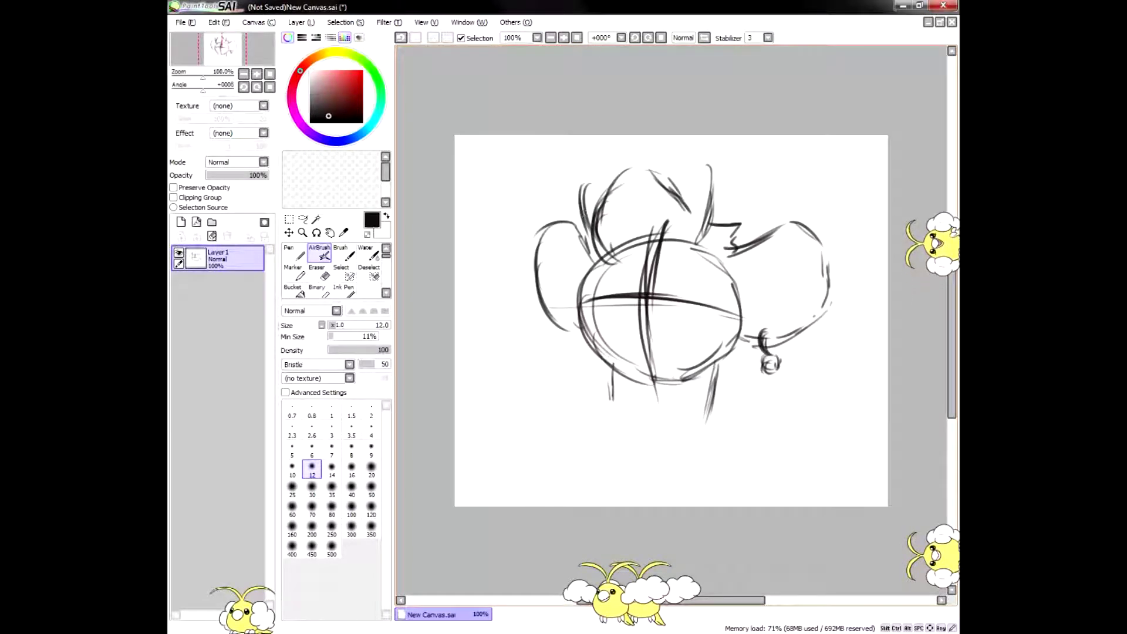
Step: Sketch the neck, the sides of the upper body and both sloping shoulder lines below the head
{"action": "mouse_move", "coordinate": [609, 379]}
{"action": "left_mouse_down"}
{"action": "mouse_move", "coordinate": [603, 405]}
{"action": "mouse_move", "coordinate": [627, 460]}
{"action": "left_mouse_up"}
{"action": "left_click_drag", "start_coordinate": [603, 407], "coordinate": [631, 492]}
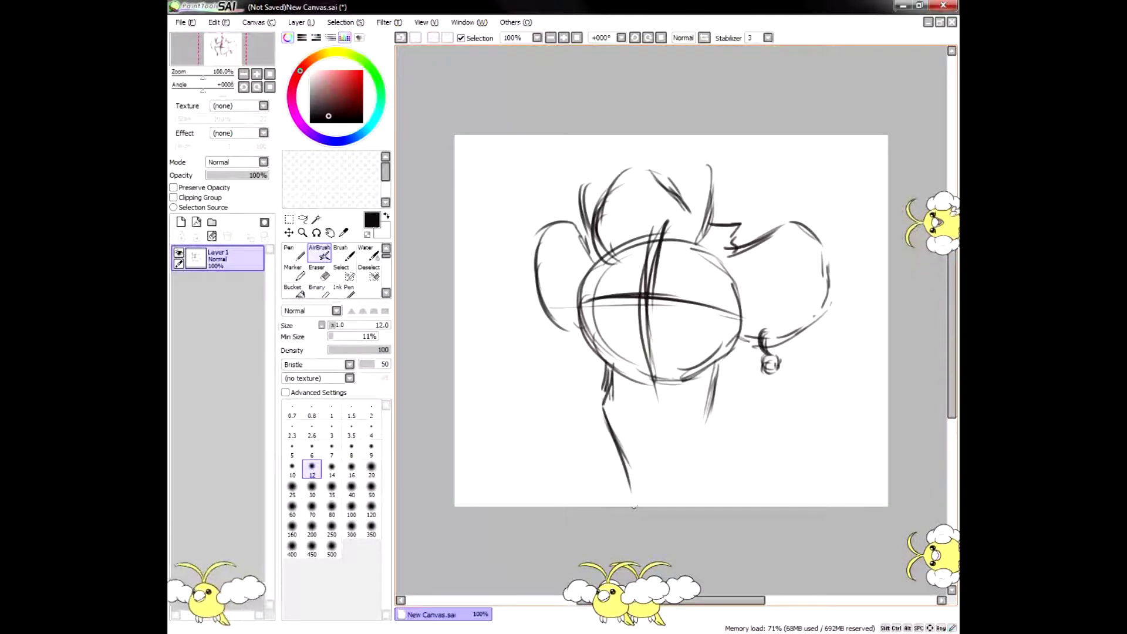
{"action": "left_click_drag", "start_coordinate": [709, 424], "coordinate": [735, 486]}
{"action": "left_click_drag", "start_coordinate": [717, 409], "coordinate": [709, 434]}
{"action": "mouse_move", "coordinate": [608, 369]}
{"action": "left_mouse_down"}
{"action": "mouse_move", "coordinate": [596, 392]}
{"action": "mouse_move", "coordinate": [524, 414]}
{"action": "left_mouse_up"}
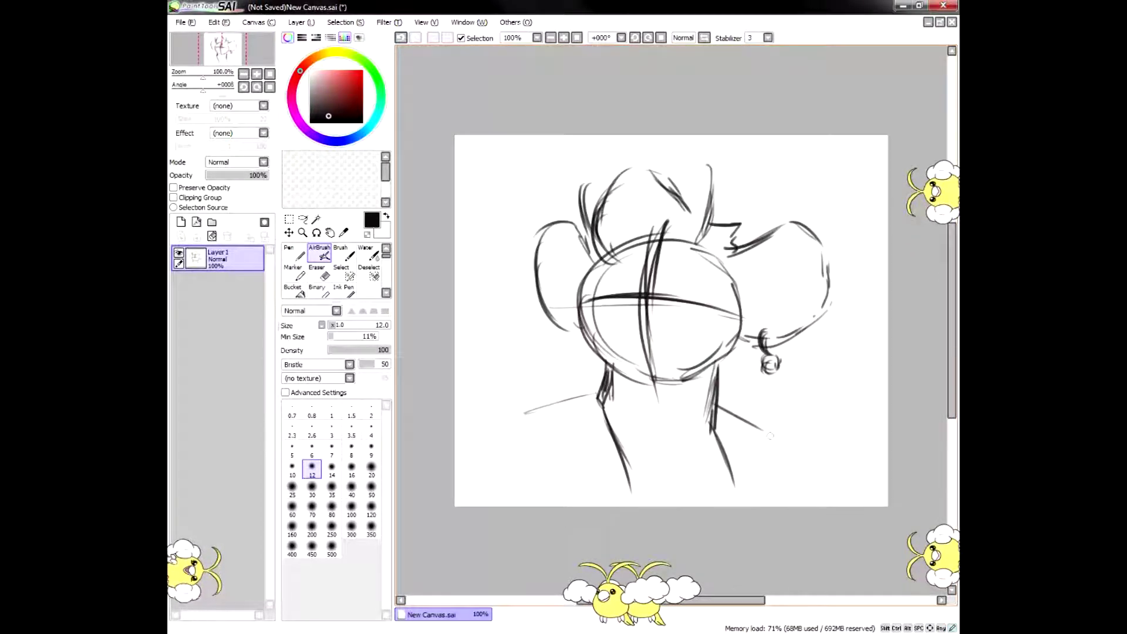
{"action": "left_click_drag", "start_coordinate": [717, 409], "coordinate": [799, 439]}
{"action": "left_click_drag", "start_coordinate": [610, 382], "coordinate": [598, 405]}
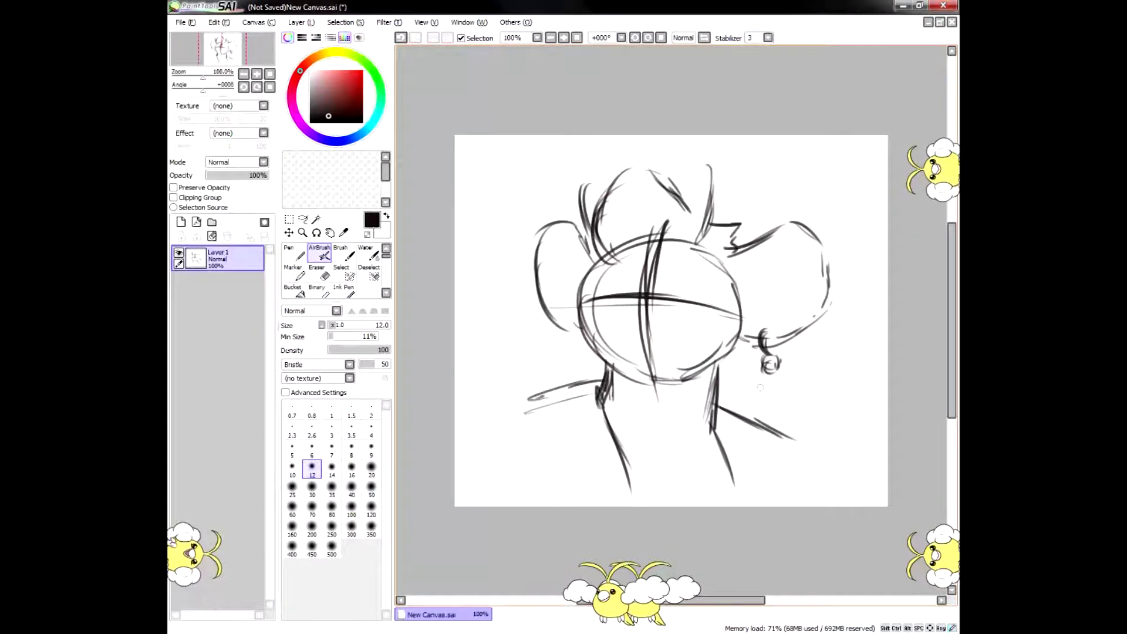
{"action": "left_click_drag", "start_coordinate": [740, 405], "coordinate": [794, 437]}
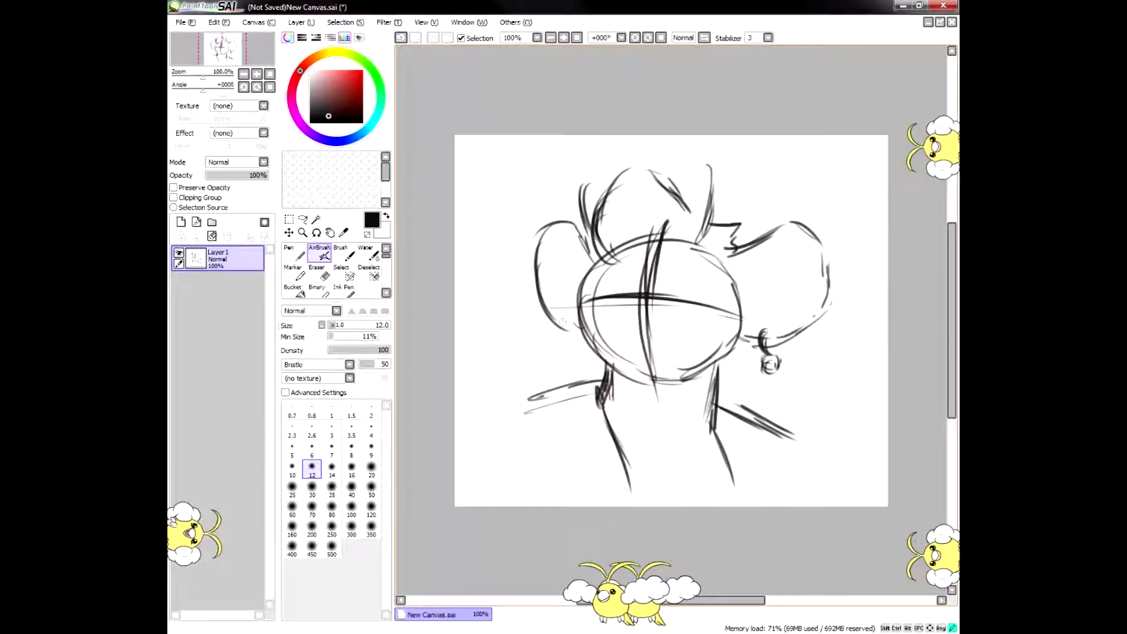
Step: Add a new layer above the sketch, lower Layer1's opacity to 46%, and make the new layer active
{"action": "left_click", "coordinate": [180, 222]}
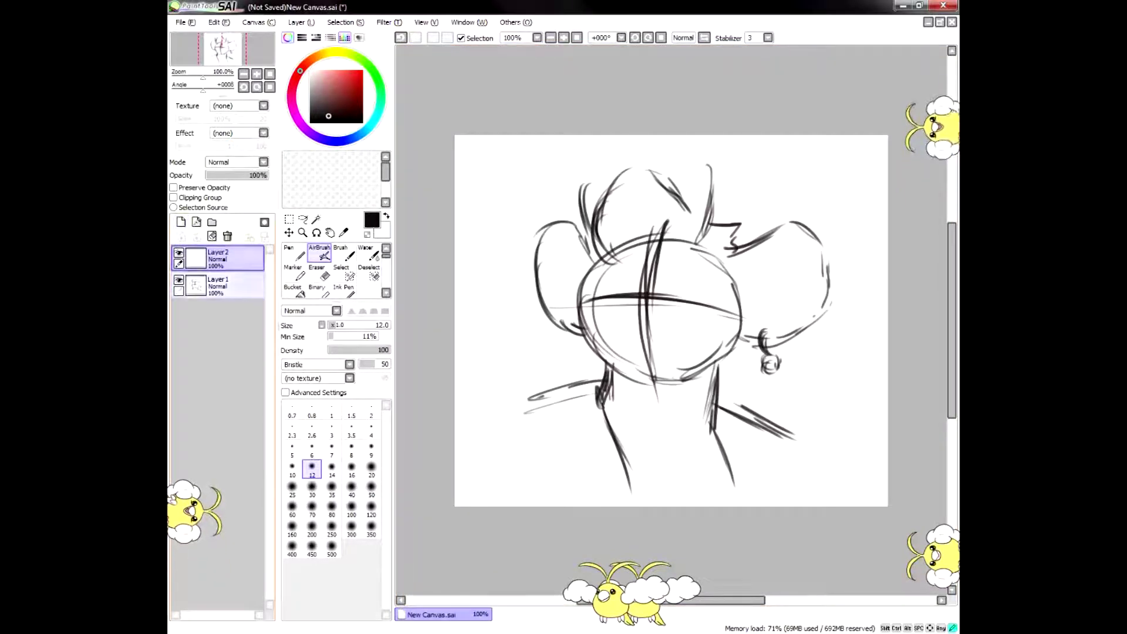
{"action": "left_click", "coordinate": [229, 286]}
{"action": "left_click_drag", "start_coordinate": [265, 176], "coordinate": [235, 176]}
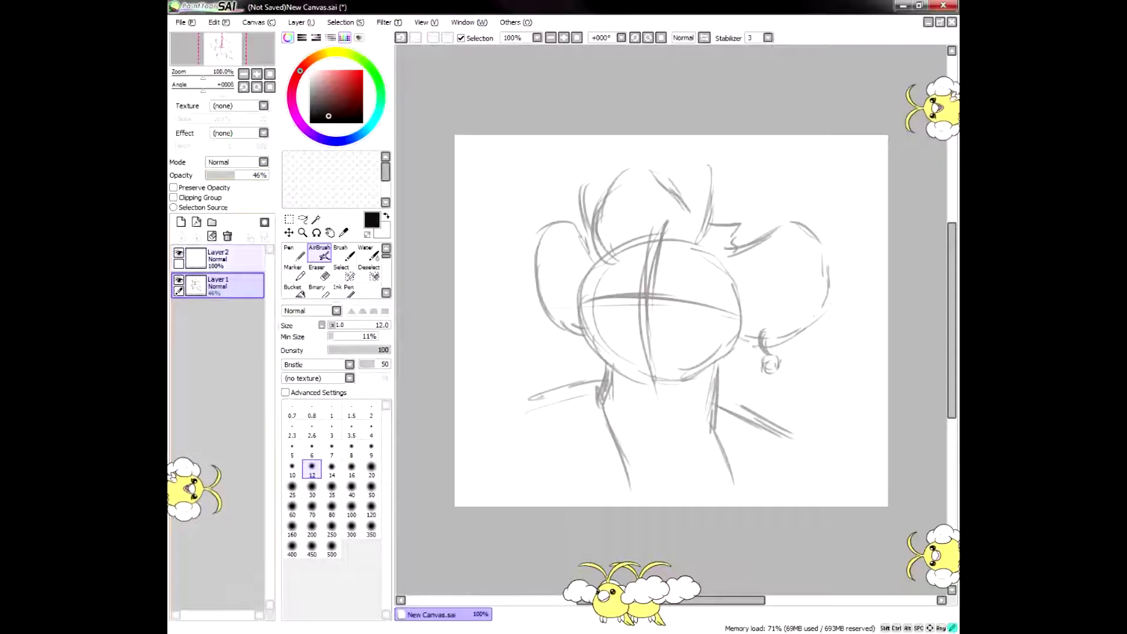
{"action": "left_click", "coordinate": [229, 258]}
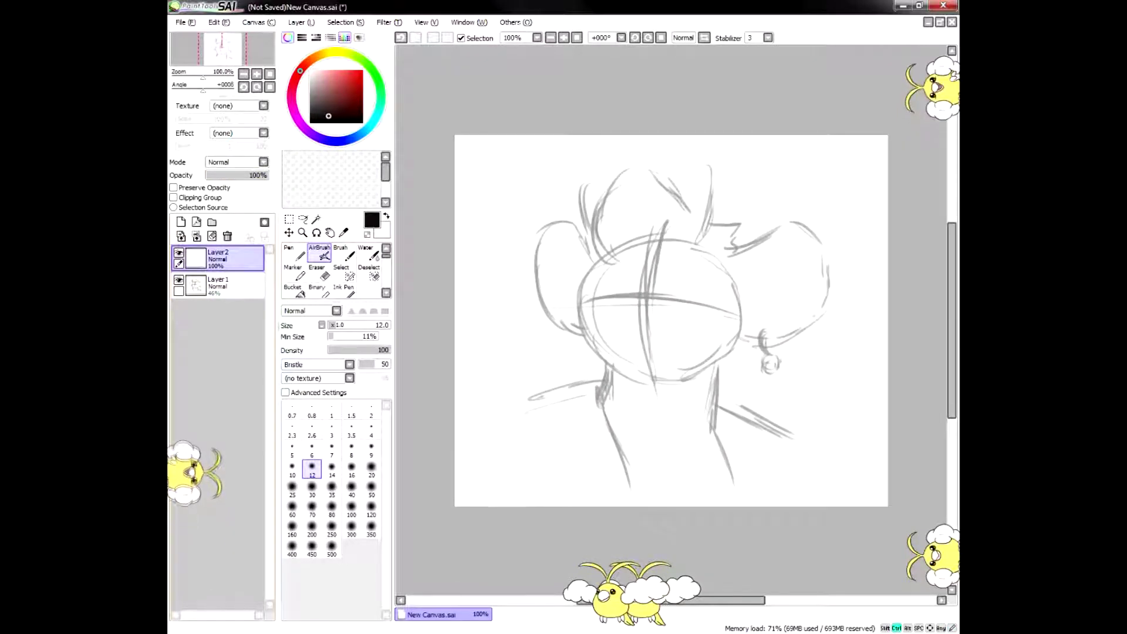
Step: Ink the furry cheek outlines on both sides of the face in black, using the mirrored canvas view for one side
{"action": "key", "text": "ctrl+plus"}
{"action": "key", "text": "ctrl+minus"}
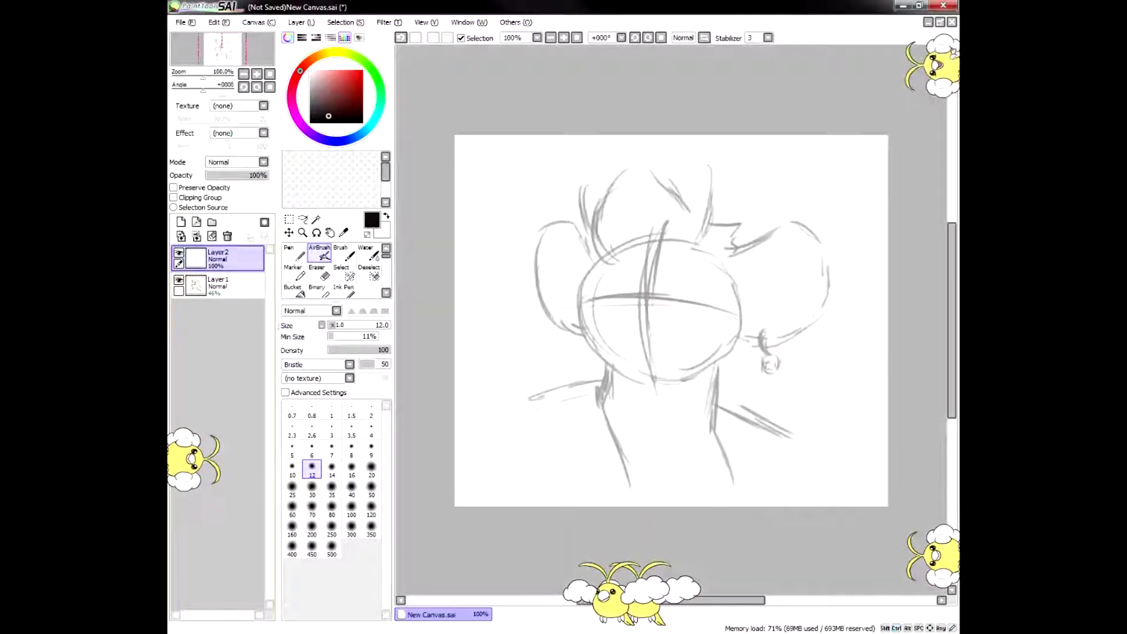
{"action": "key", "text": "h"}
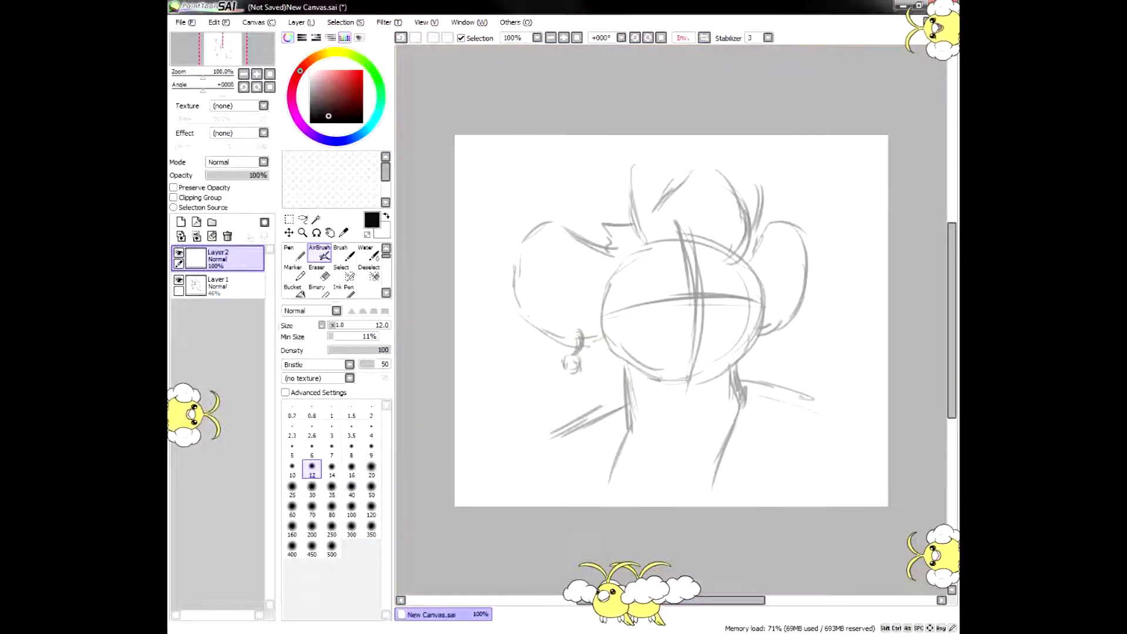
{"action": "left_click_drag", "start_coordinate": [728, 601], "coordinate": [748, 601]}
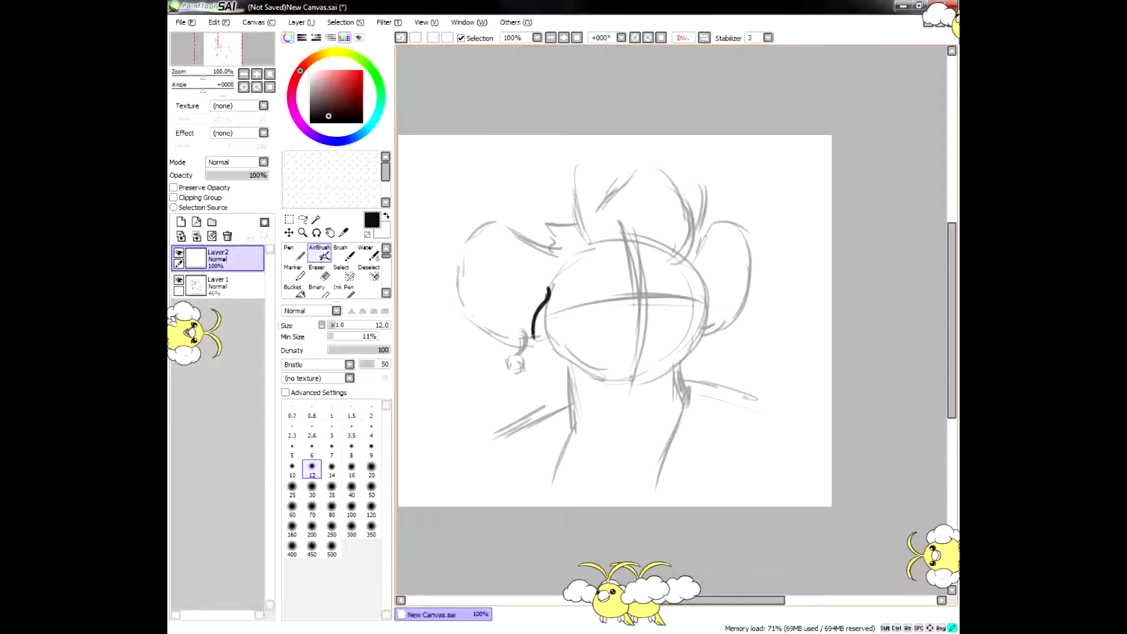
{"action": "left_click_drag", "start_coordinate": [587, 373], "coordinate": [605, 379]}
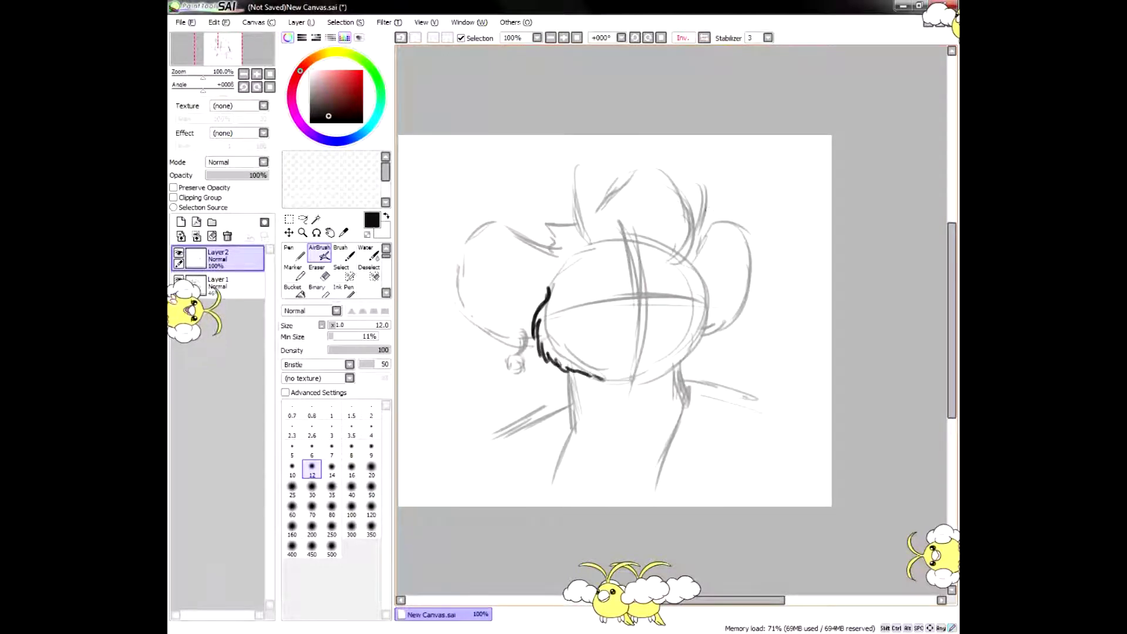
{"action": "key", "text": "h"}
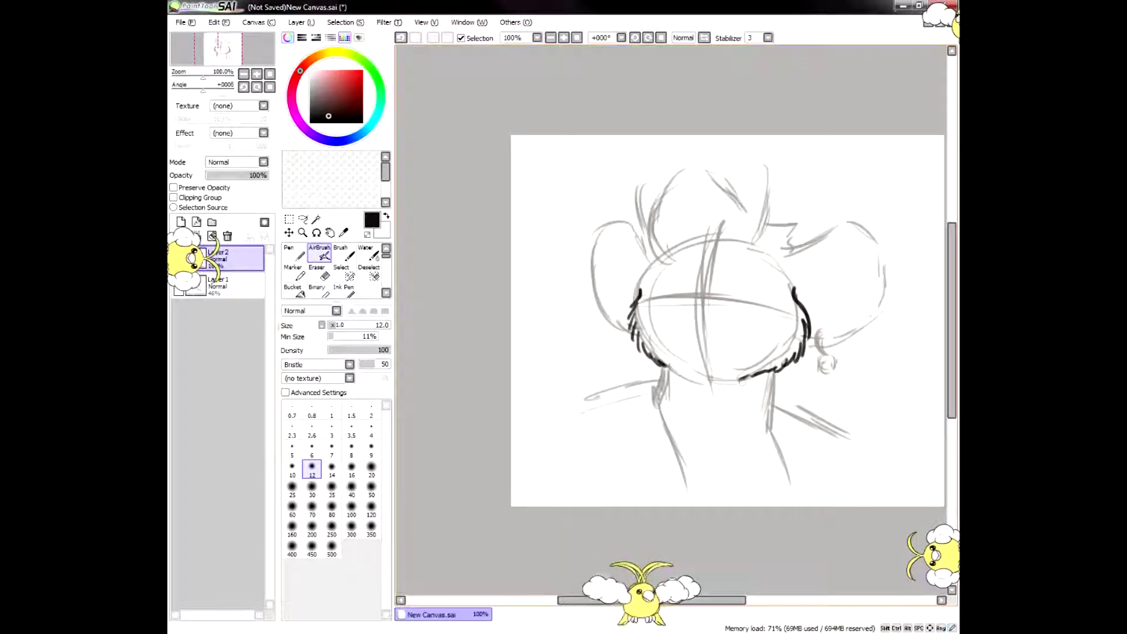
Step: Ink the right neck line, and erase the excess jaw stroke to redraw it as a short chin curve
{"action": "left_click_drag", "start_coordinate": [776, 377], "coordinate": [767, 426]}
{"action": "key", "text": "e"}
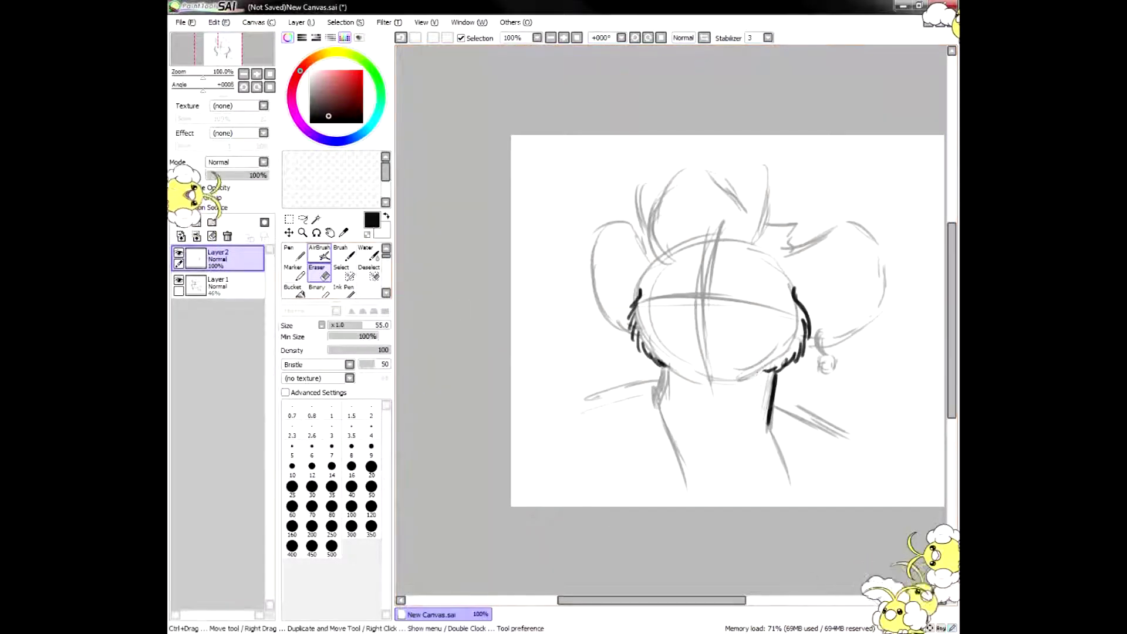
{"action": "left_click", "coordinate": [320, 253]}
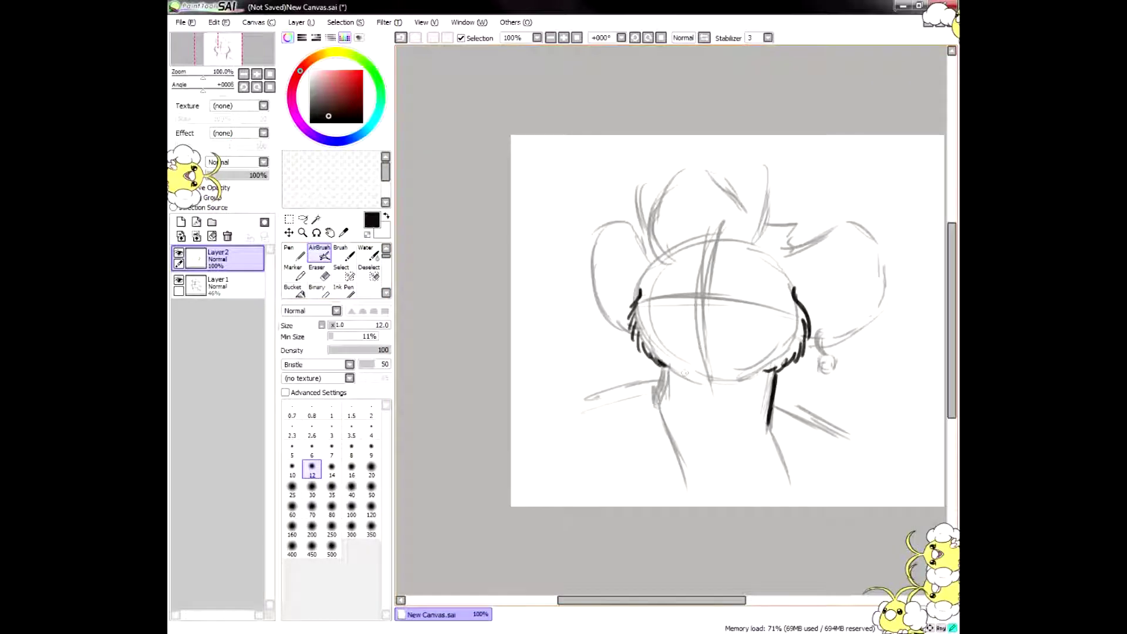
{"action": "left_click_drag", "start_coordinate": [684, 373], "coordinate": [718, 384]}
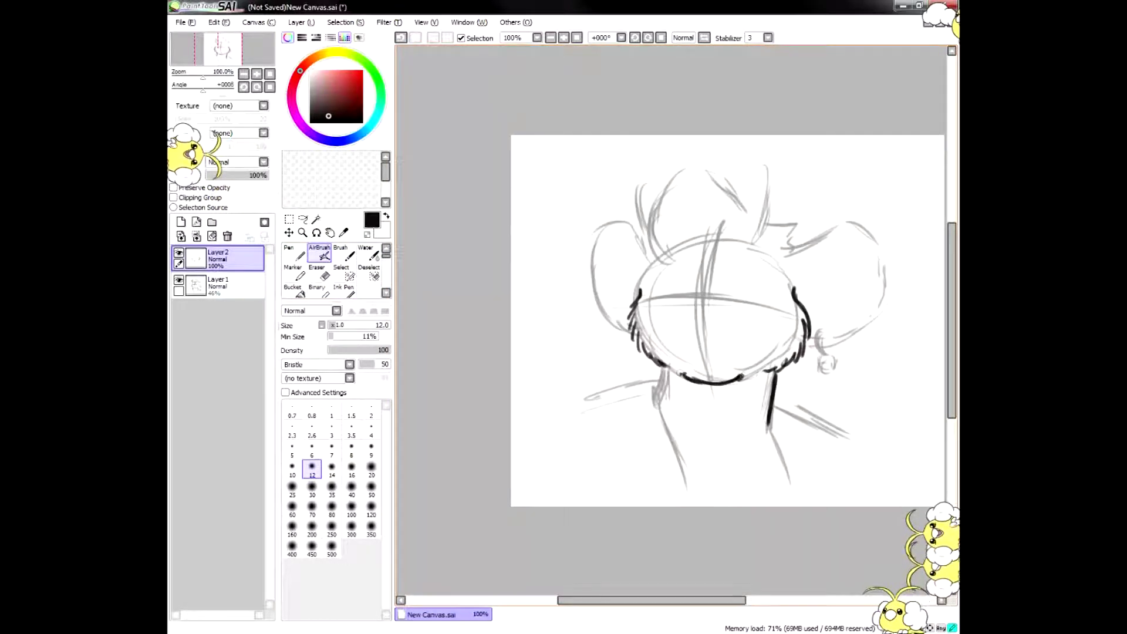
{"action": "left_click_drag", "start_coordinate": [676, 310], "coordinate": [729, 312]}
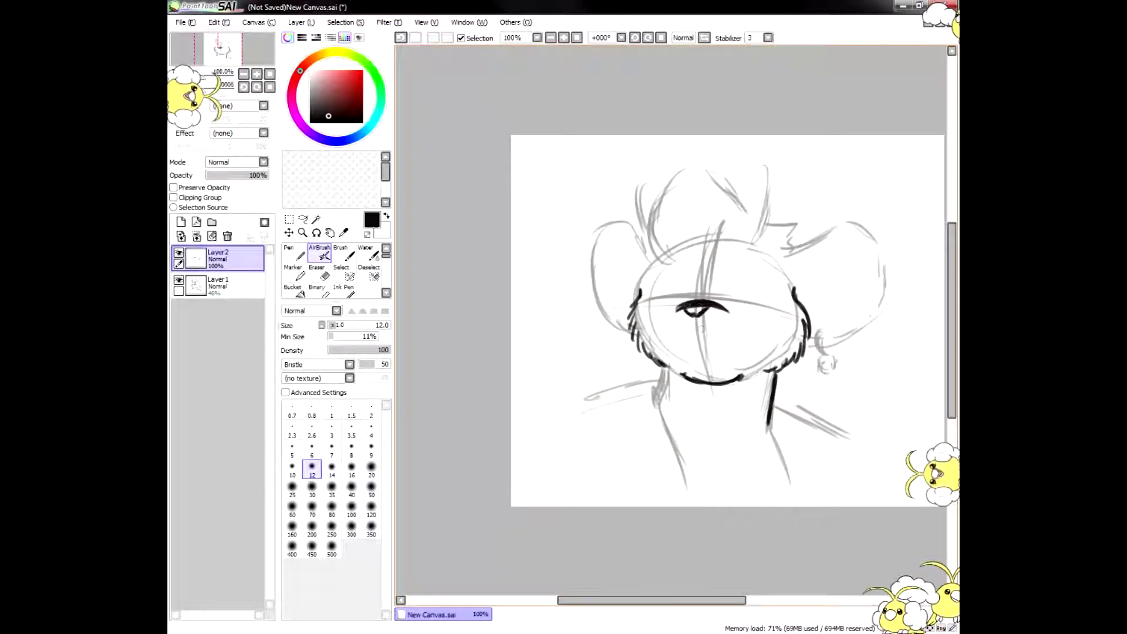
{"action": "left_click", "coordinate": [317, 273]}
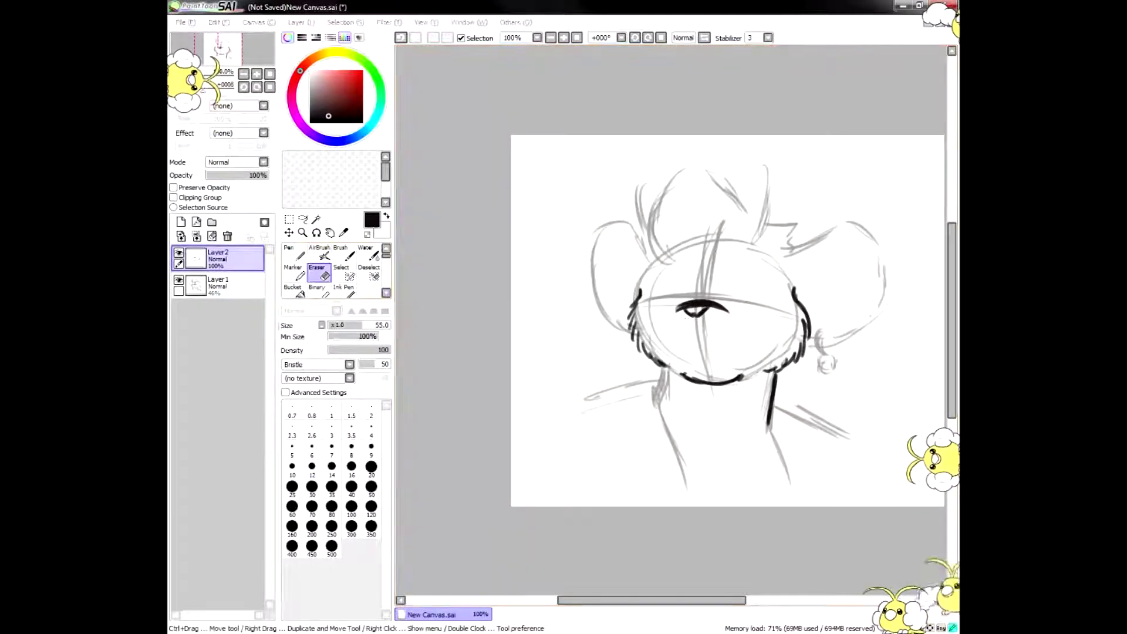
{"action": "double_click", "coordinate": [318, 273]}
{"action": "left_click", "coordinate": [645, 329]}
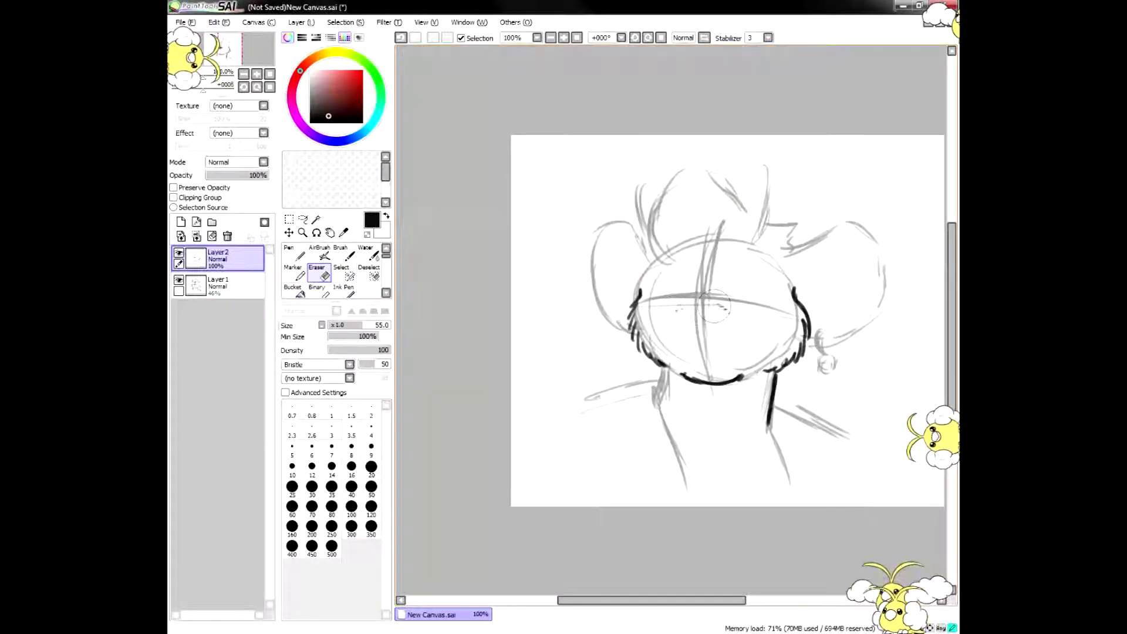
Step: Erase the left cheek outline and redraw it with short tufts of fur running down to the jaw
{"action": "mouse_move", "coordinate": [640, 289]}
{"action": "left_mouse_down"}
{"action": "mouse_move", "coordinate": [634, 351]}
{"action": "mouse_move", "coordinate": [645, 358]}
{"action": "left_mouse_up"}
{"action": "left_click", "coordinate": [320, 253]}
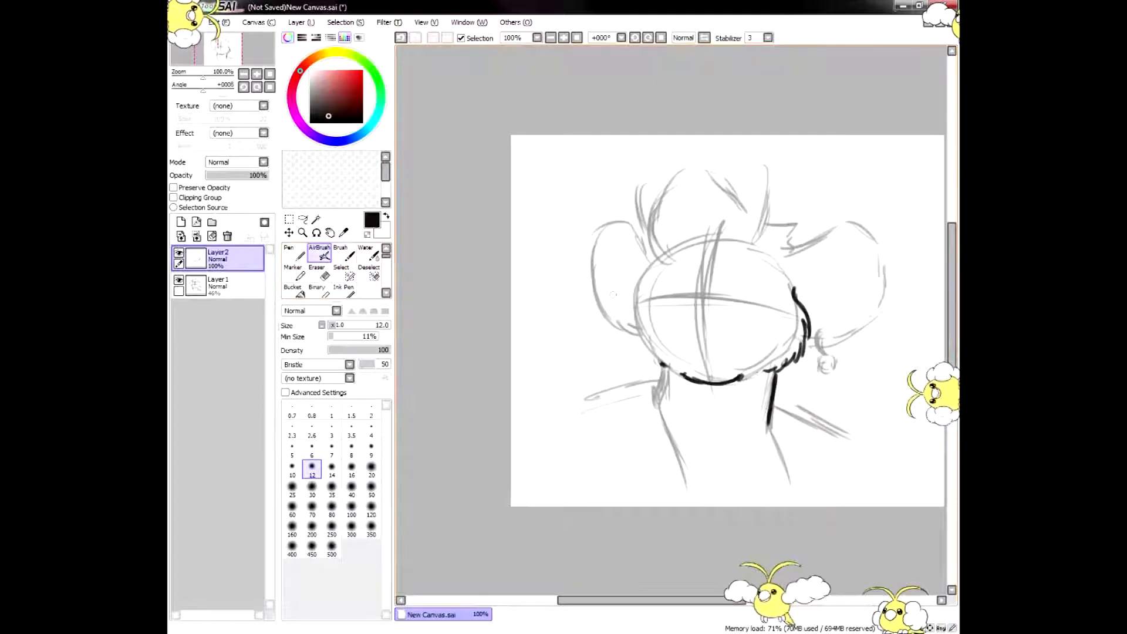
{"action": "mouse_move", "coordinate": [641, 304]}
{"action": "left_mouse_down"}
{"action": "mouse_move", "coordinate": [629, 339]}
{"action": "mouse_move", "coordinate": [638, 354]}
{"action": "left_mouse_up"}
{"action": "left_click_drag", "start_coordinate": [640, 347], "coordinate": [662, 368]}
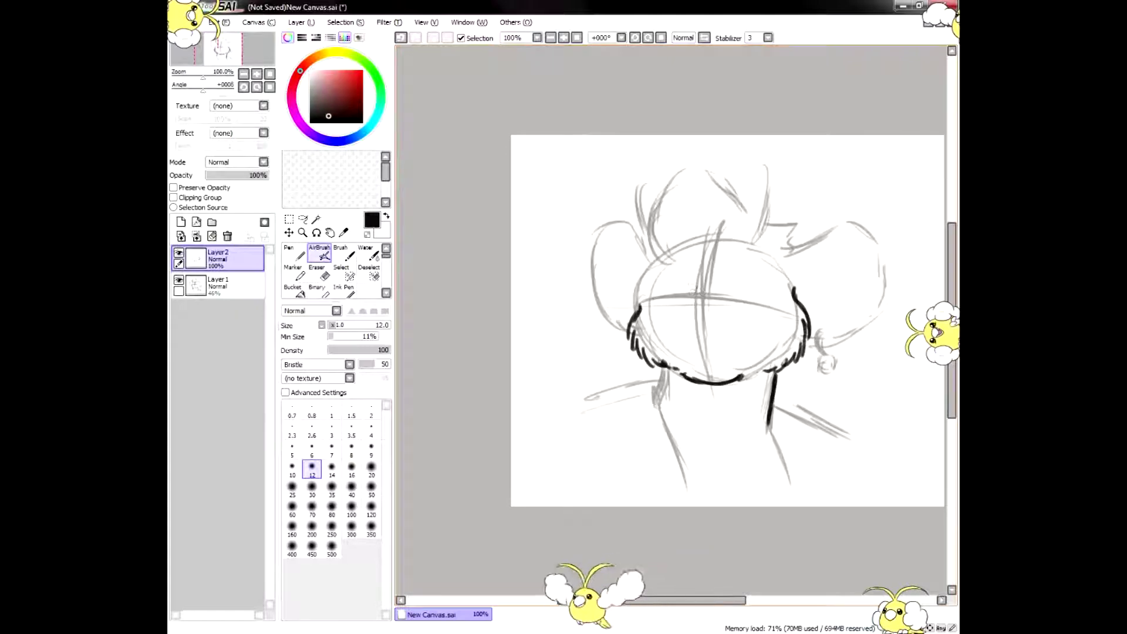
Step: Ink the arched muzzle line and the small pointed nose beneath it at the centre of the face
{"action": "mouse_move", "coordinate": [672, 315]}
{"action": "left_mouse_down"}
{"action": "mouse_move", "coordinate": [693, 299]}
{"action": "mouse_move", "coordinate": [732, 317]}
{"action": "left_mouse_up"}
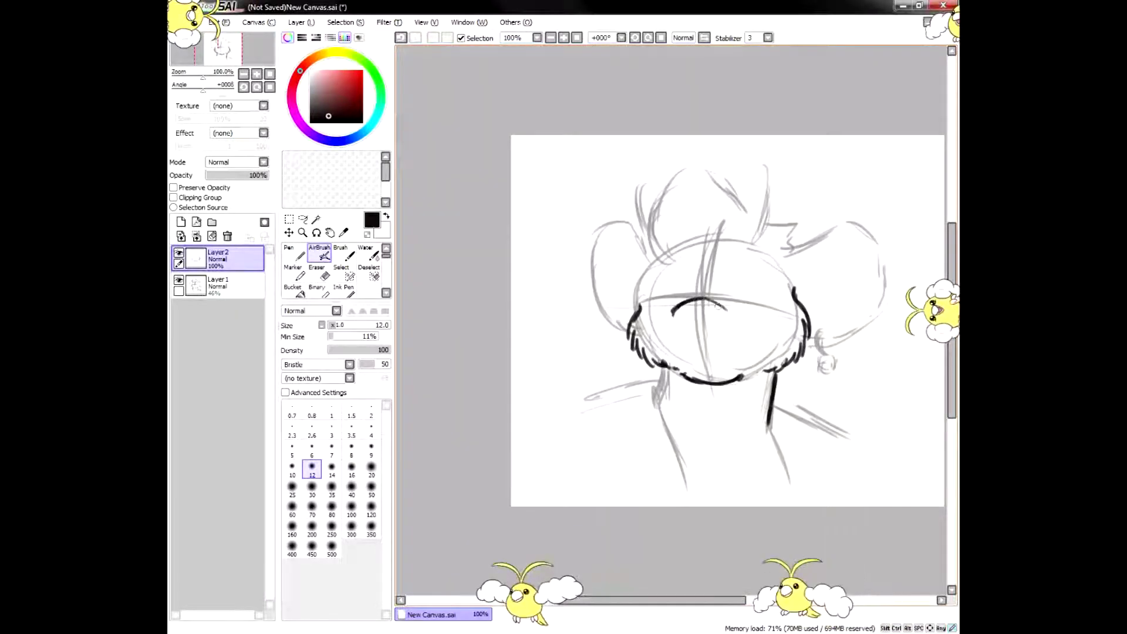
{"action": "left_click_drag", "start_coordinate": [684, 306], "coordinate": [708, 303]}
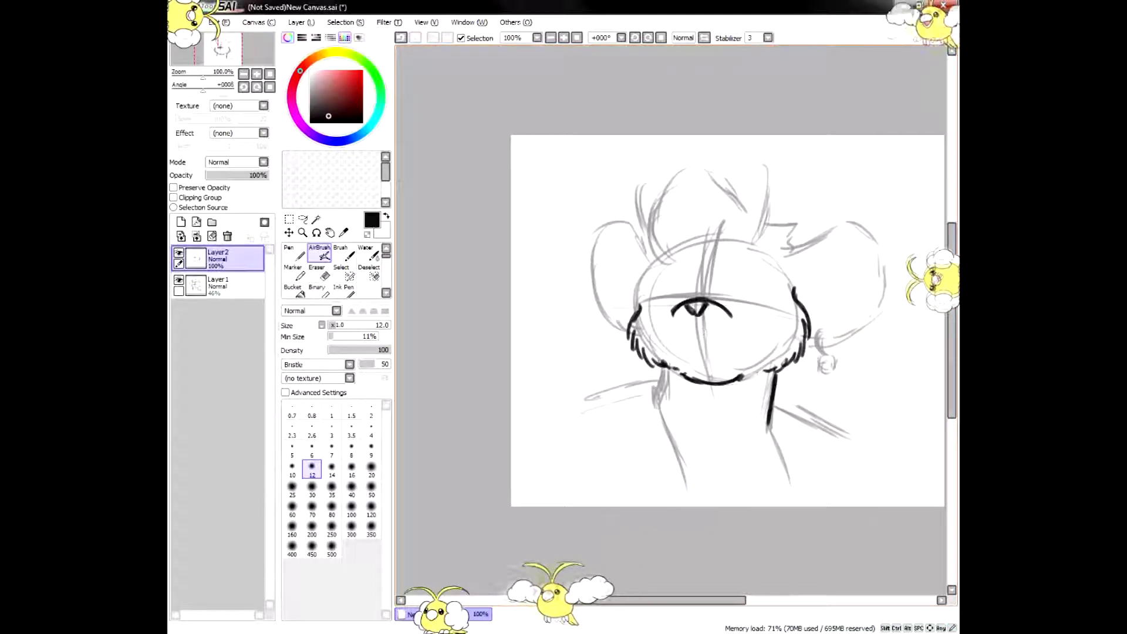
Step: Ink a small curved mouth with a lower lip beneath the nose, erasing and redrawing it to refine its shape
{"action": "mouse_move", "coordinate": [680, 338]}
{"action": "left_mouse_down"}
{"action": "mouse_move", "coordinate": [726, 339]}
{"action": "mouse_move", "coordinate": [705, 346]}
{"action": "left_mouse_up"}
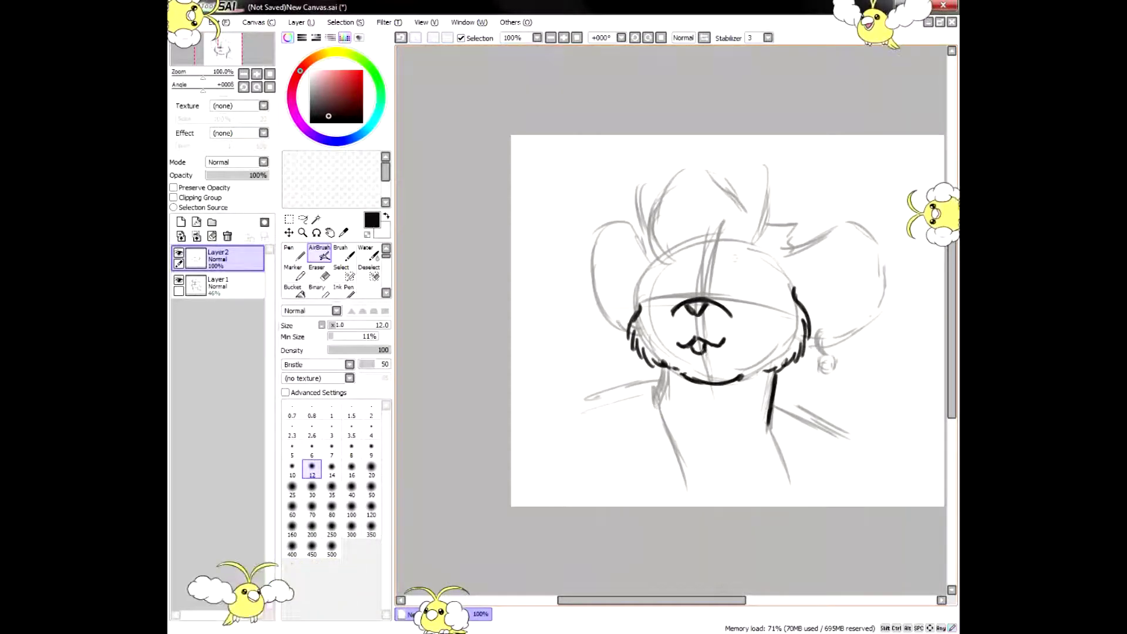
{"action": "key", "text": "e"}
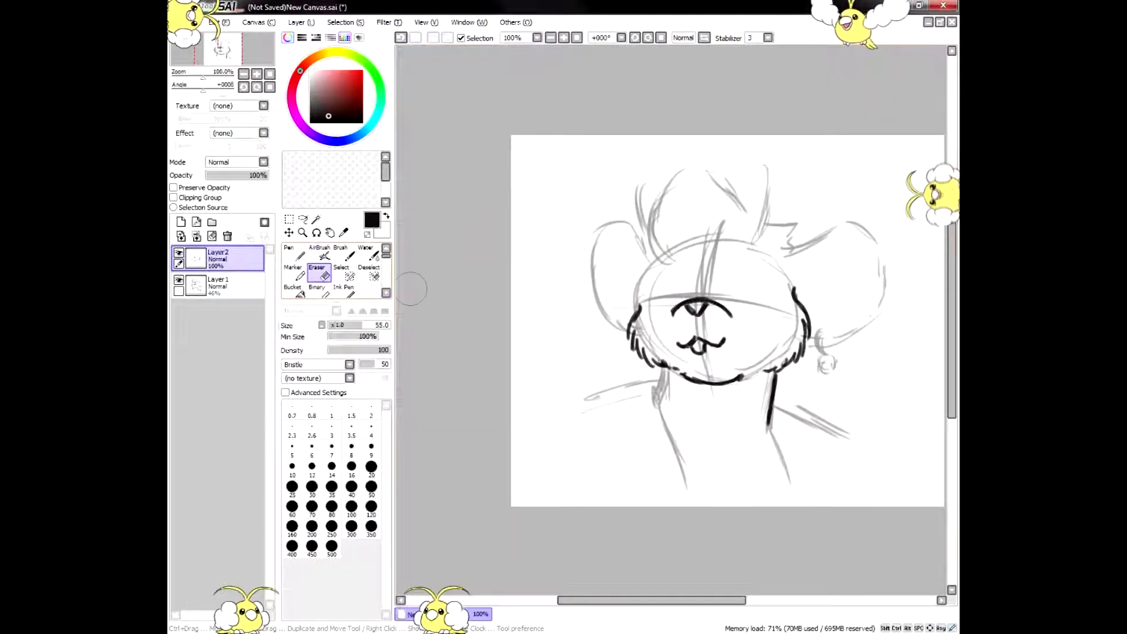
{"action": "left_click_drag", "start_coordinate": [675, 340], "coordinate": [726, 344]}
{"action": "left_click", "coordinate": [320, 253]}
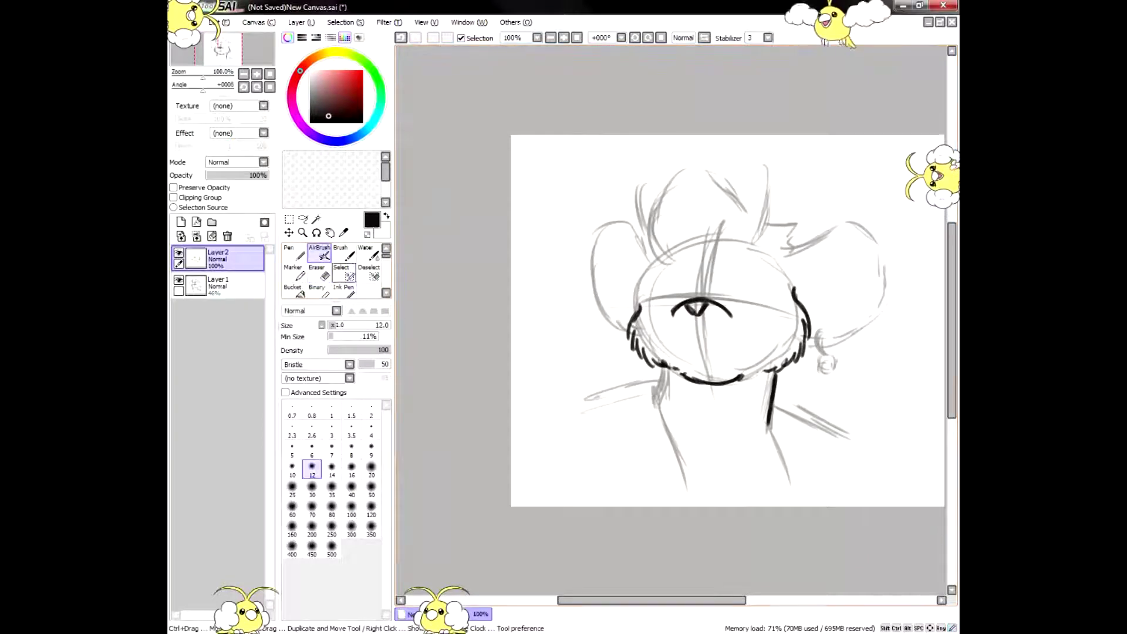
{"action": "left_click_drag", "start_coordinate": [681, 347], "coordinate": [700, 348]}
{"action": "key", "text": "e"}
{"action": "left_click", "coordinate": [319, 254]}
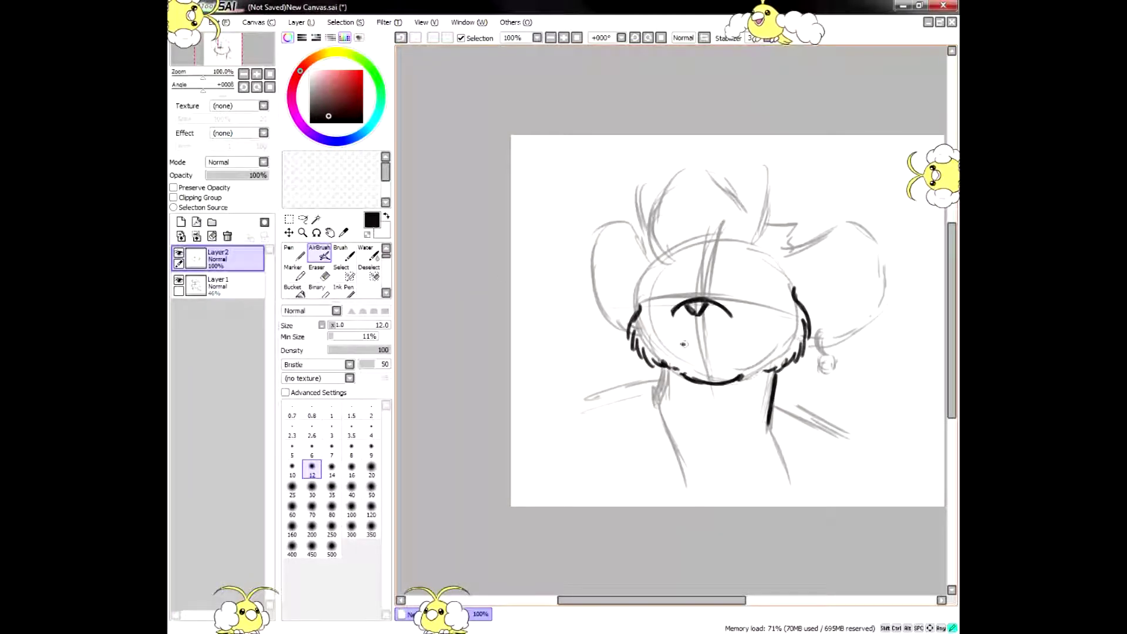
{"action": "mouse_move", "coordinate": [698, 340]}
{"action": "left_mouse_down"}
{"action": "mouse_move", "coordinate": [721, 337]}
{"action": "mouse_move", "coordinate": [701, 343]}
{"action": "left_mouse_up"}
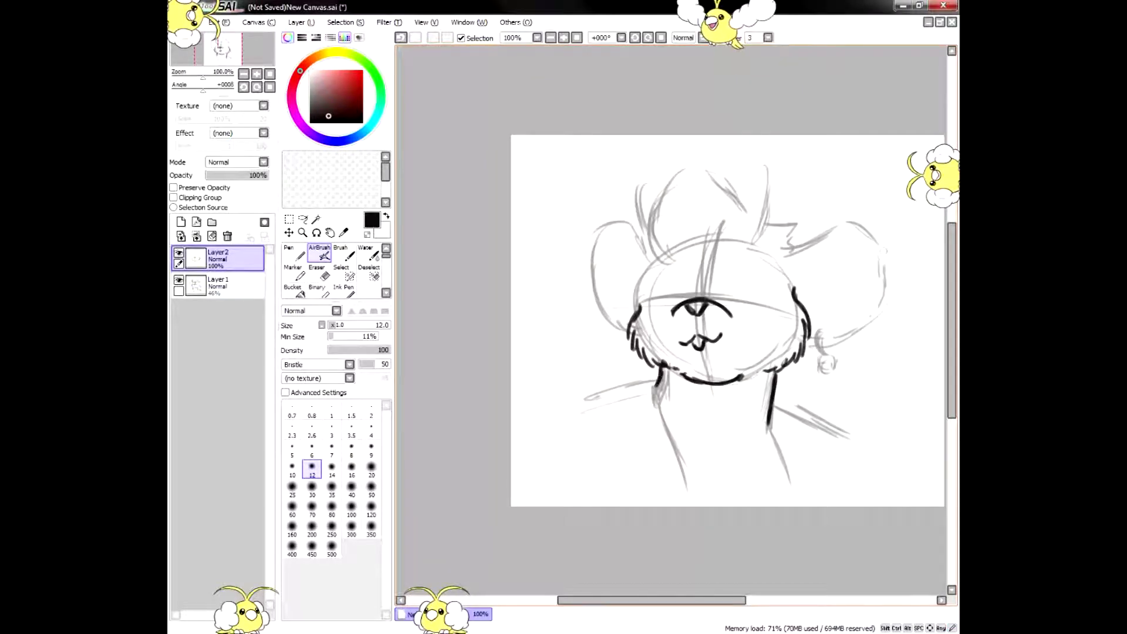
{"action": "scroll", "coordinate": [931, 244], "scroll_direction": "up", "scroll_amount": 2}
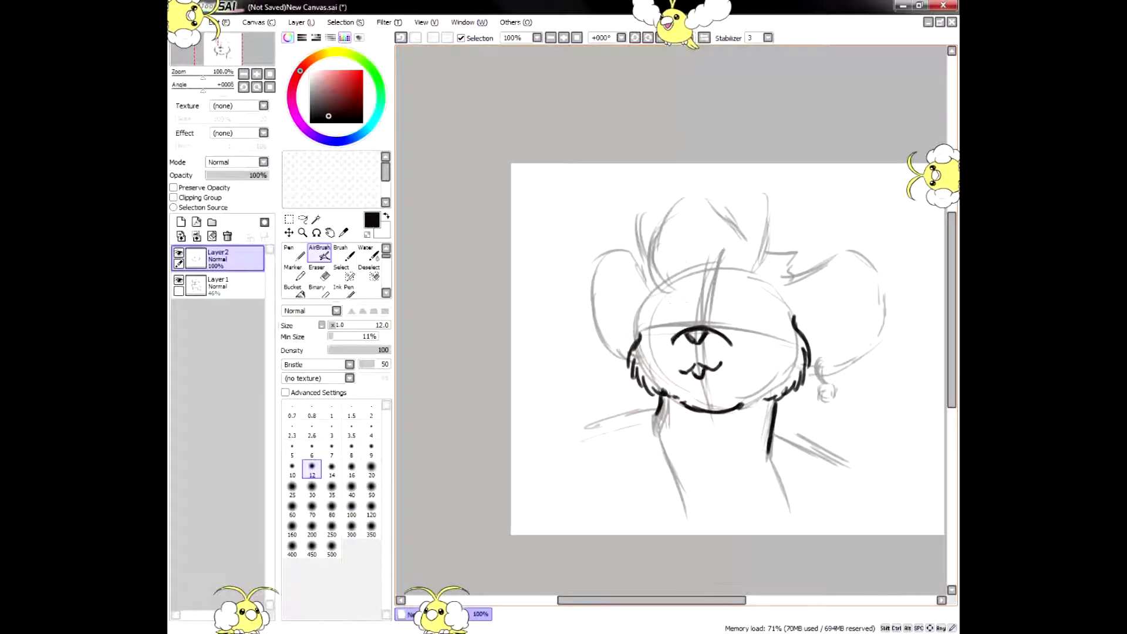
{"action": "left_click_drag", "start_coordinate": [650, 294], "coordinate": [761, 291]}
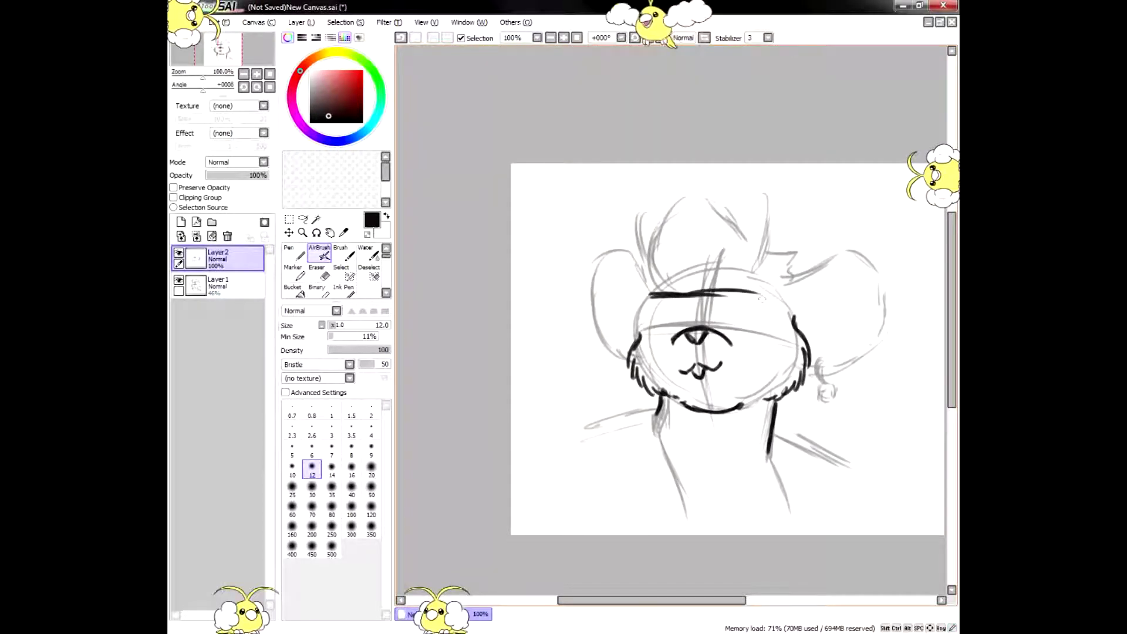
{"action": "left_click", "coordinate": [318, 274]}
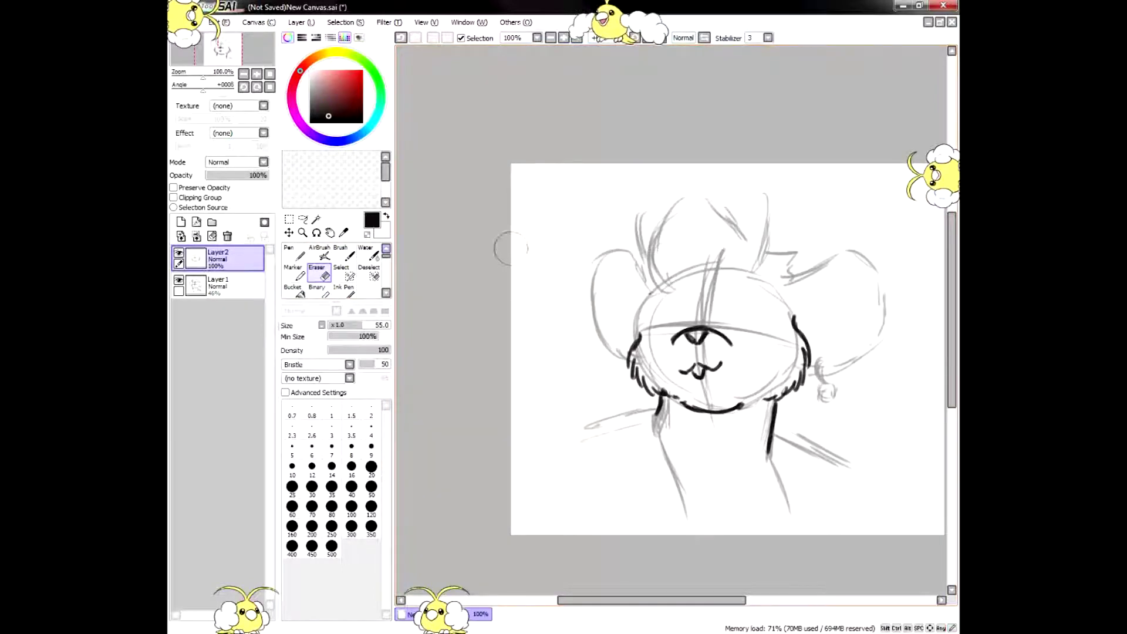
{"action": "left_click", "coordinate": [320, 255]}
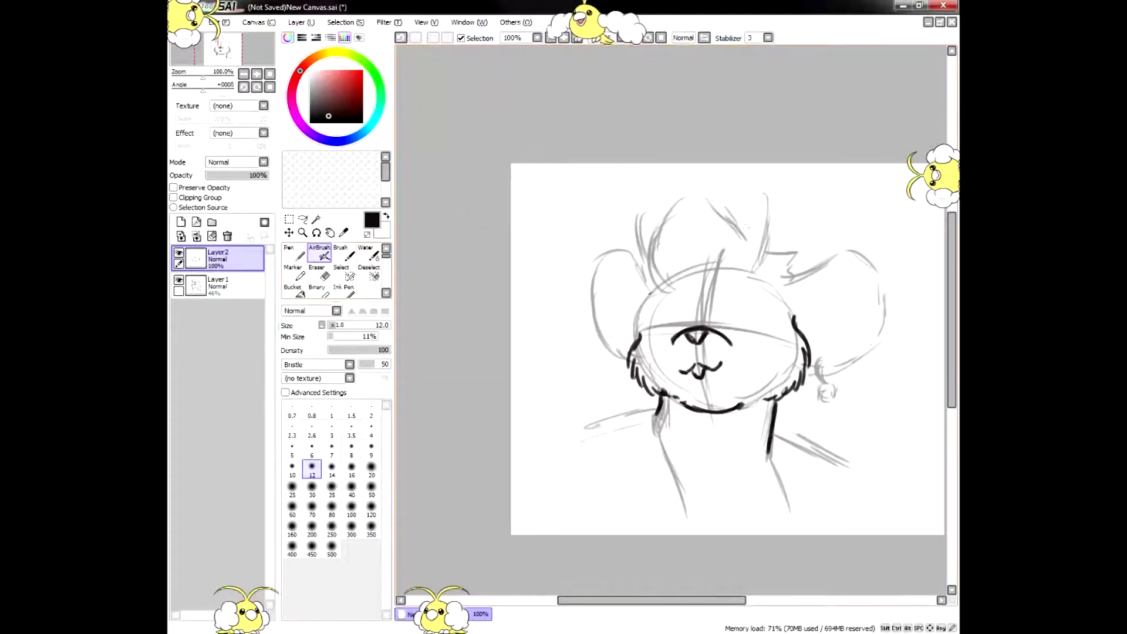
Step: Ink the rounded hair tuft on top of the head with pointed strands, and add the left antenna with a curled tip
{"action": "mouse_move", "coordinate": [723, 209]}
{"action": "left_mouse_down"}
{"action": "mouse_move", "coordinate": [674, 184]}
{"action": "mouse_move", "coordinate": [648, 207]}
{"action": "mouse_move", "coordinate": [640, 263]}
{"action": "mouse_move", "coordinate": [691, 288]}
{"action": "left_mouse_up"}
{"action": "left_click_drag", "start_coordinate": [702, 272], "coordinate": [694, 290]}
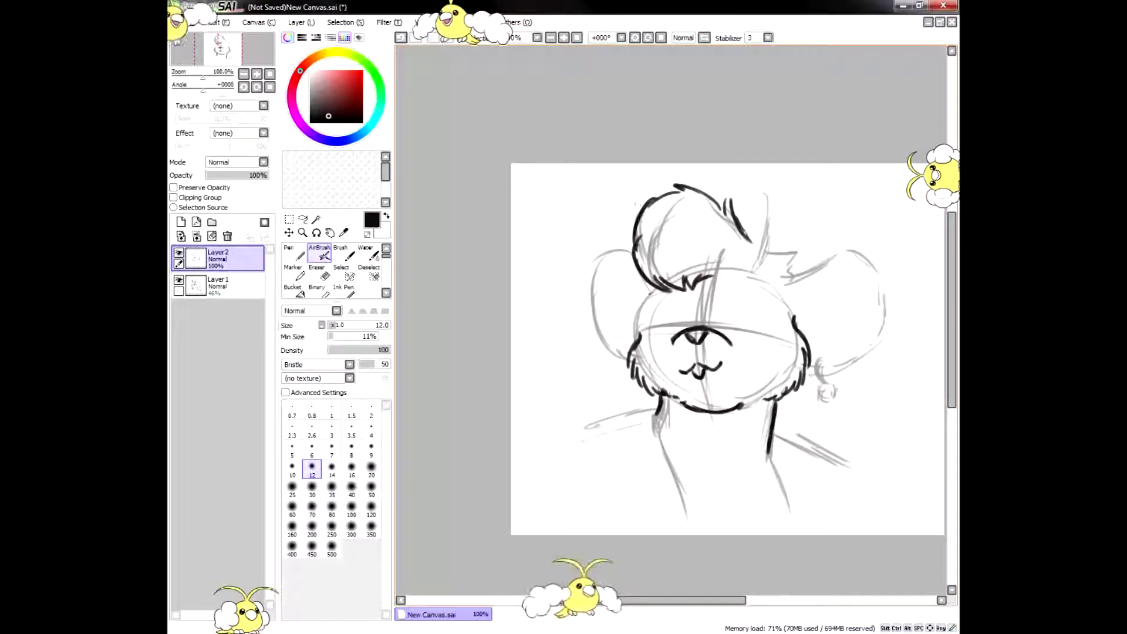
{"action": "mouse_move", "coordinate": [634, 209]}
{"action": "left_mouse_down"}
{"action": "mouse_move", "coordinate": [632, 185]}
{"action": "mouse_move", "coordinate": [640, 202]}
{"action": "left_mouse_up"}
Step: Ink the right antenna with a rounded tip, erasing and redrawing its first version, and add a zigzag fur tuft beside its base
{"action": "left_click_drag", "start_coordinate": [748, 184], "coordinate": [751, 261]}
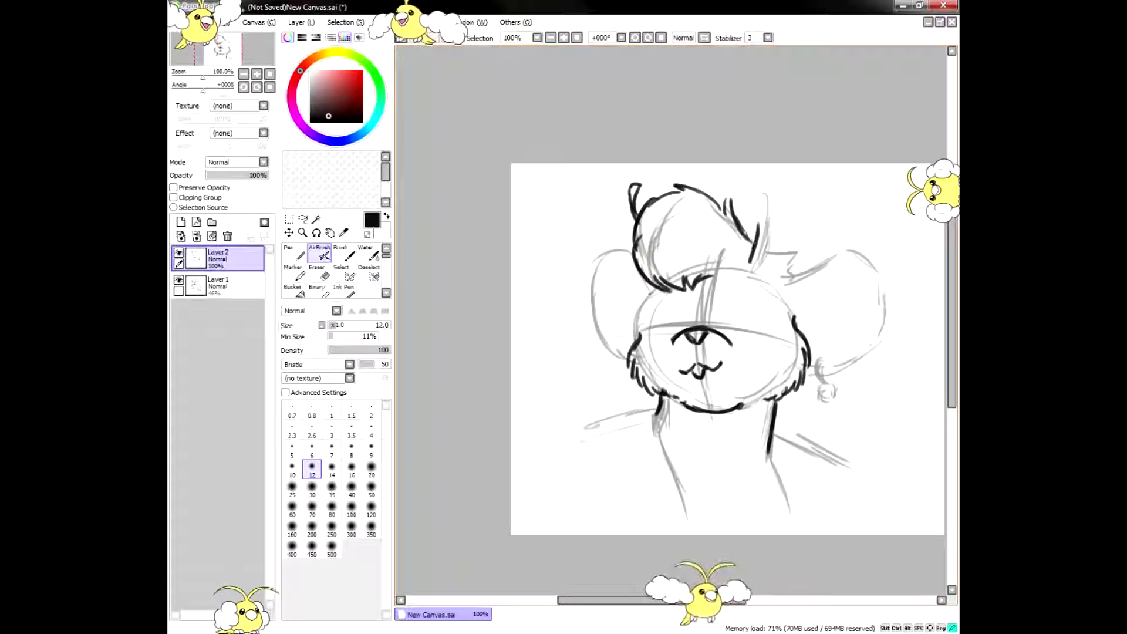
{"action": "mouse_move", "coordinate": [749, 184]}
{"action": "left_mouse_down"}
{"action": "mouse_move", "coordinate": [759, 259]}
{"action": "mouse_move", "coordinate": [734, 223]}
{"action": "mouse_move", "coordinate": [760, 208]}
{"action": "left_mouse_up"}
{"action": "left_click", "coordinate": [320, 272]}
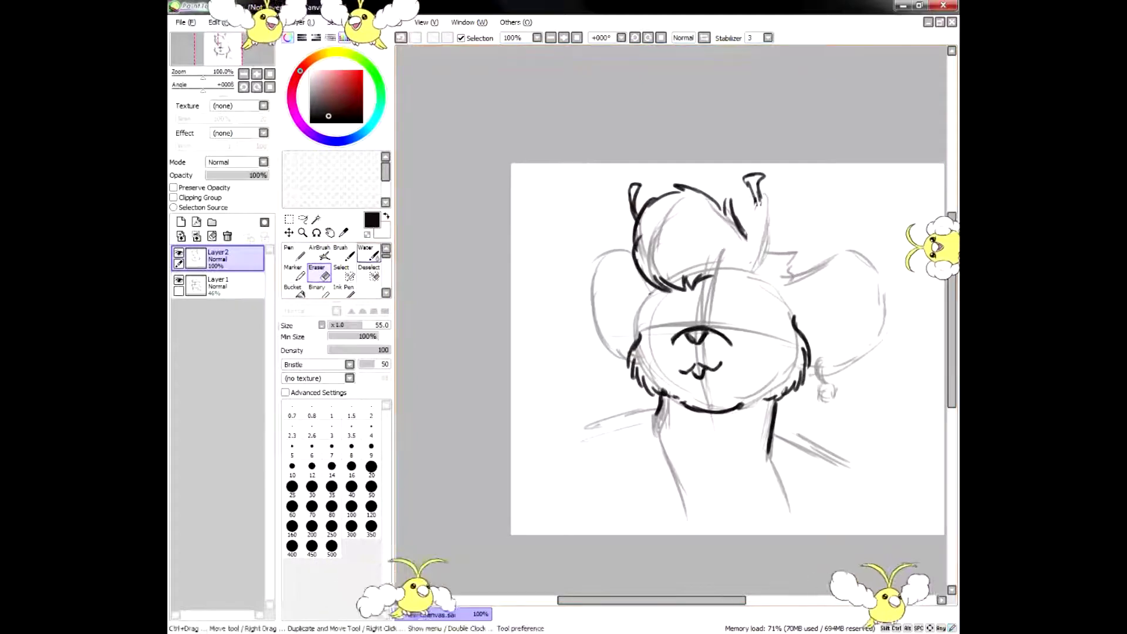
{"action": "left_click", "coordinate": [320, 253]}
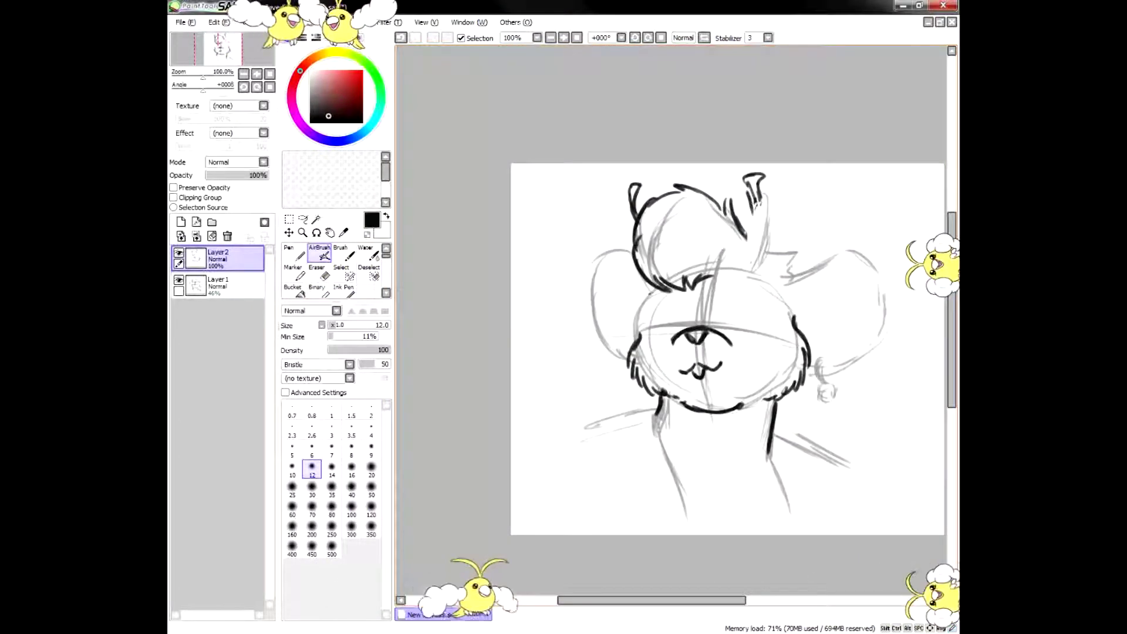
{"action": "left_click", "coordinate": [320, 272]}
{"action": "mouse_move", "coordinate": [754, 206]}
{"action": "left_mouse_down"}
{"action": "mouse_move", "coordinate": [755, 177]}
{"action": "mouse_move", "coordinate": [756, 241]}
{"action": "left_mouse_up"}
{"action": "left_click", "coordinate": [320, 253]}
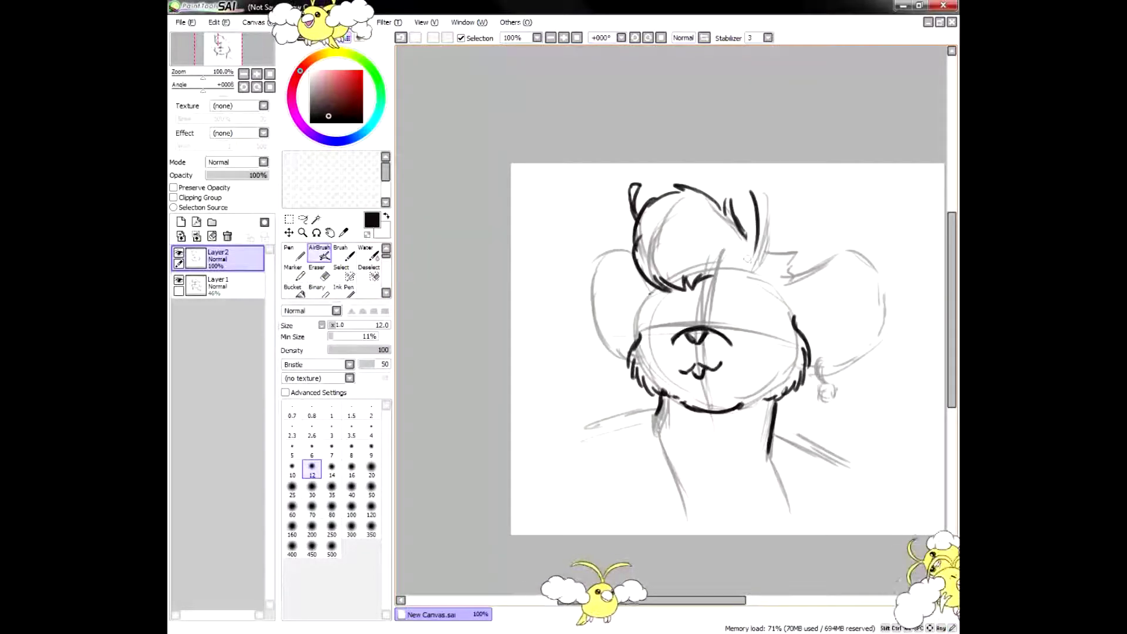
{"action": "left_click_drag", "start_coordinate": [763, 197], "coordinate": [756, 263]}
{"action": "mouse_move", "coordinate": [745, 222]}
{"action": "left_mouse_down"}
{"action": "mouse_move", "coordinate": [756, 242]}
{"action": "mouse_move", "coordinate": [796, 255]}
{"action": "left_mouse_up"}
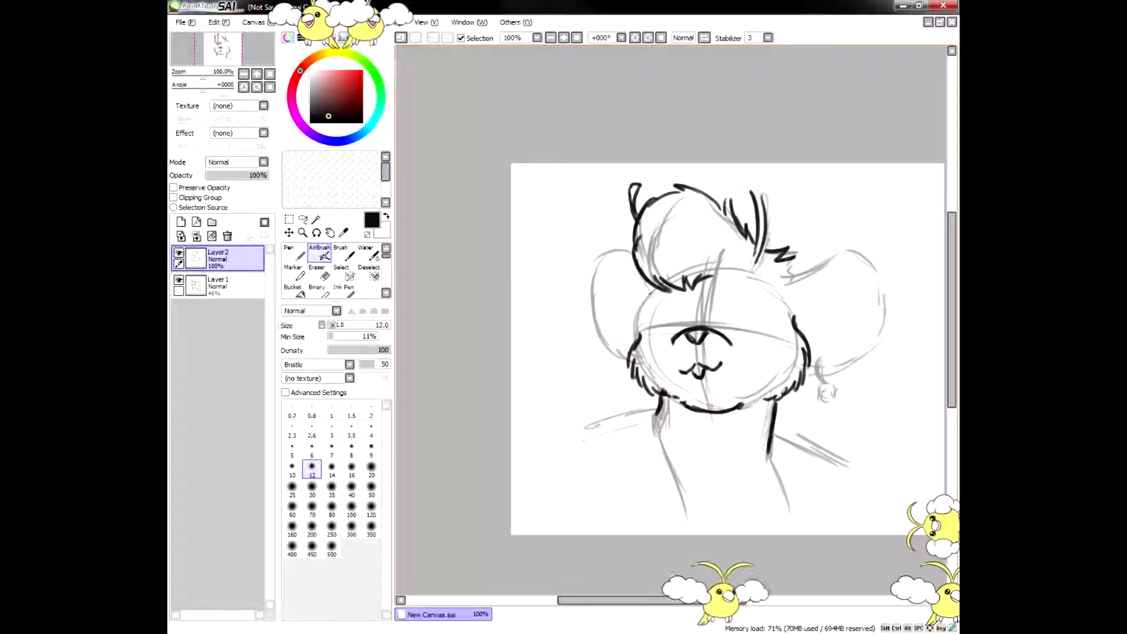
{"action": "left_click_drag", "start_coordinate": [740, 187], "coordinate": [752, 194]}
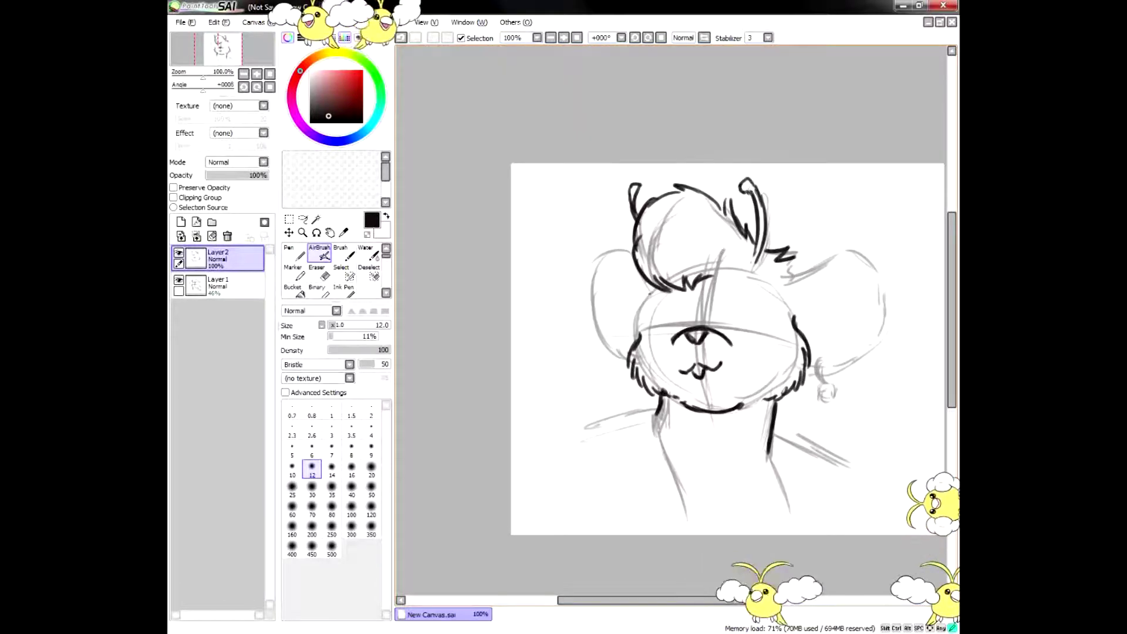
Step: Erase the muzzle line, nose and mouth from the centre of the face
{"action": "left_click_drag", "start_coordinate": [952, 317], "coordinate": [953, 333]}
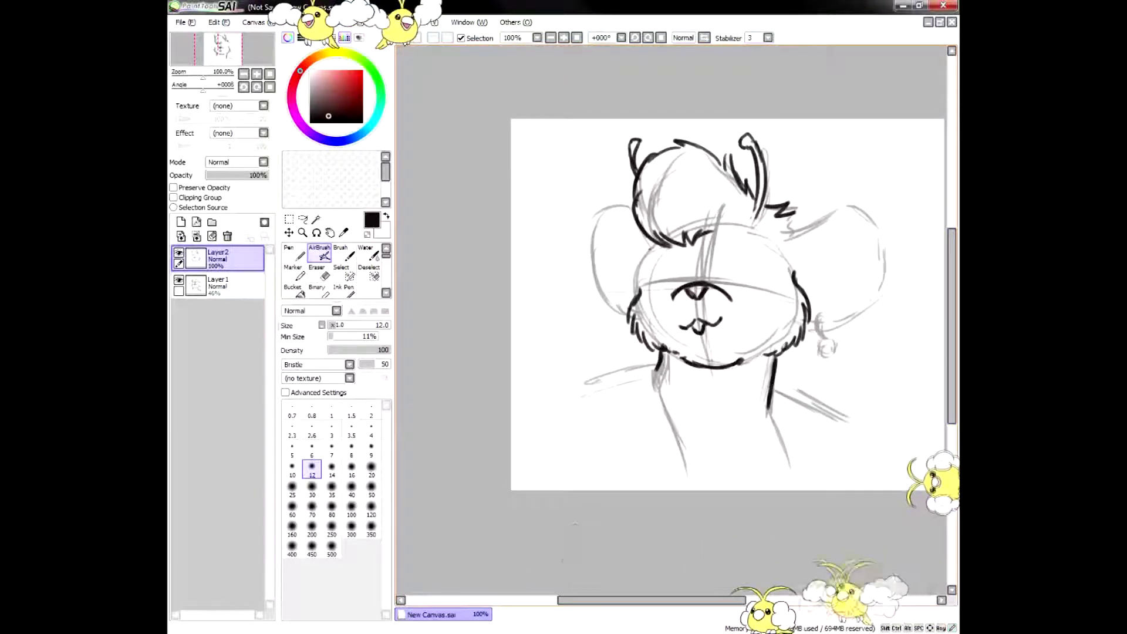
{"action": "left_click_drag", "start_coordinate": [652, 600], "coordinate": [671, 600]}
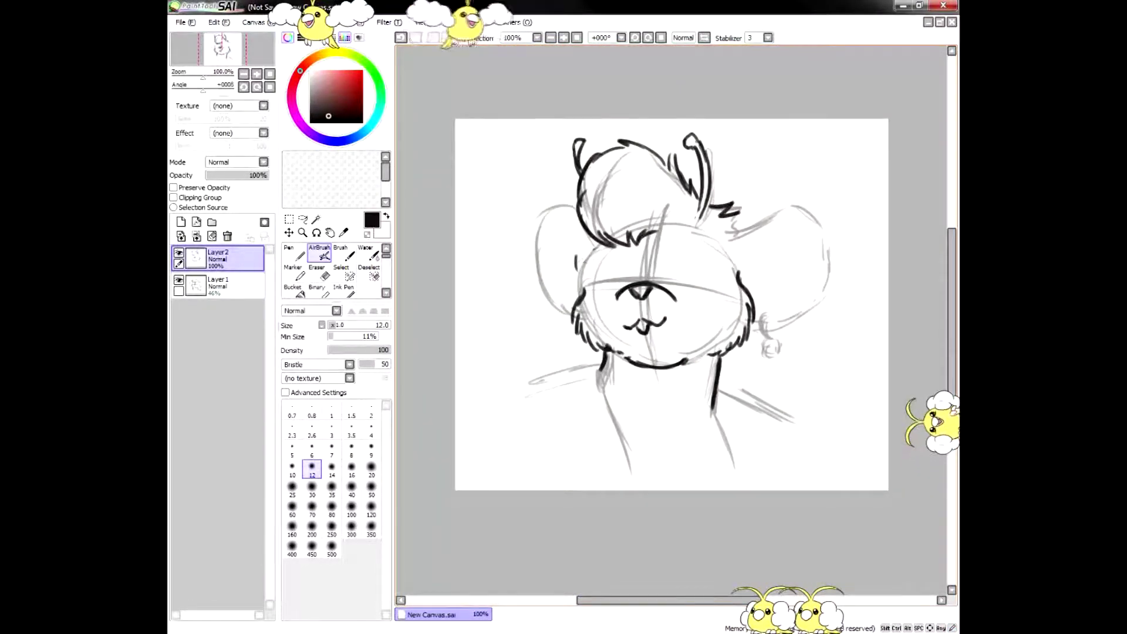
{"action": "key", "text": "e"}
{"action": "mouse_move", "coordinate": [623, 290]}
{"action": "left_mouse_down"}
{"action": "mouse_move", "coordinate": [669, 293]}
{"action": "mouse_move", "coordinate": [645, 326]}
{"action": "left_mouse_up"}
{"action": "left_click", "coordinate": [319, 253]}
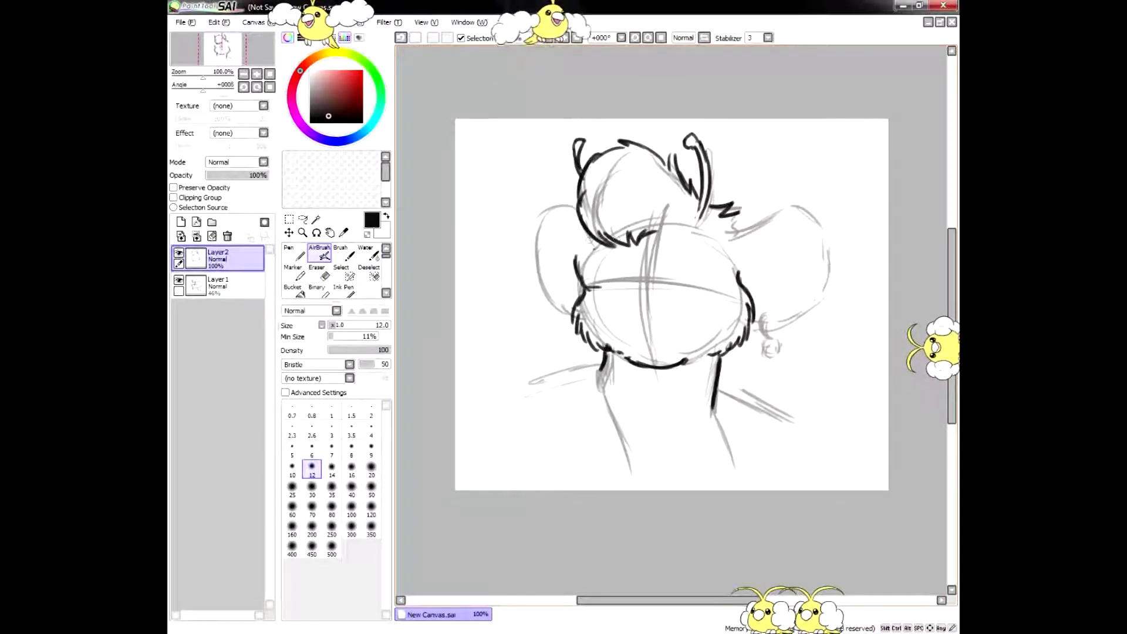
Step: Try to ink the outline of a pair of wide glasses across the face below the hair tuft
{"action": "mouse_move", "coordinate": [589, 246]}
{"action": "left_mouse_down"}
{"action": "mouse_move", "coordinate": [571, 245]}
{"action": "mouse_move", "coordinate": [590, 289]}
{"action": "mouse_move", "coordinate": [609, 289]}
{"action": "left_mouse_up"}
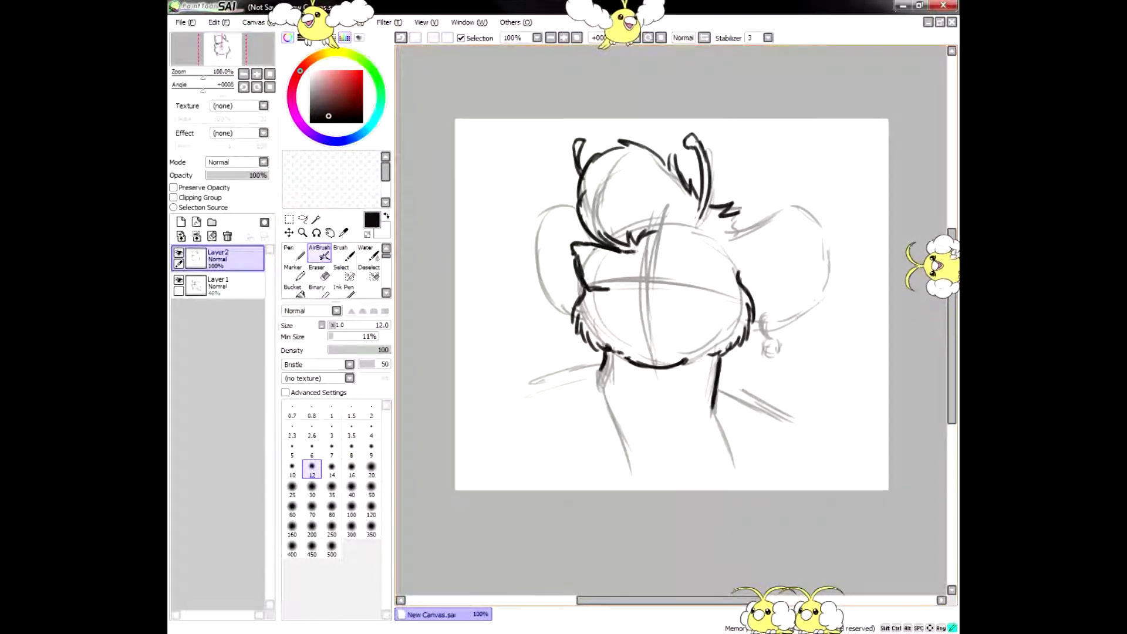
{"action": "left_click_drag", "start_coordinate": [654, 248], "coordinate": [681, 239]}
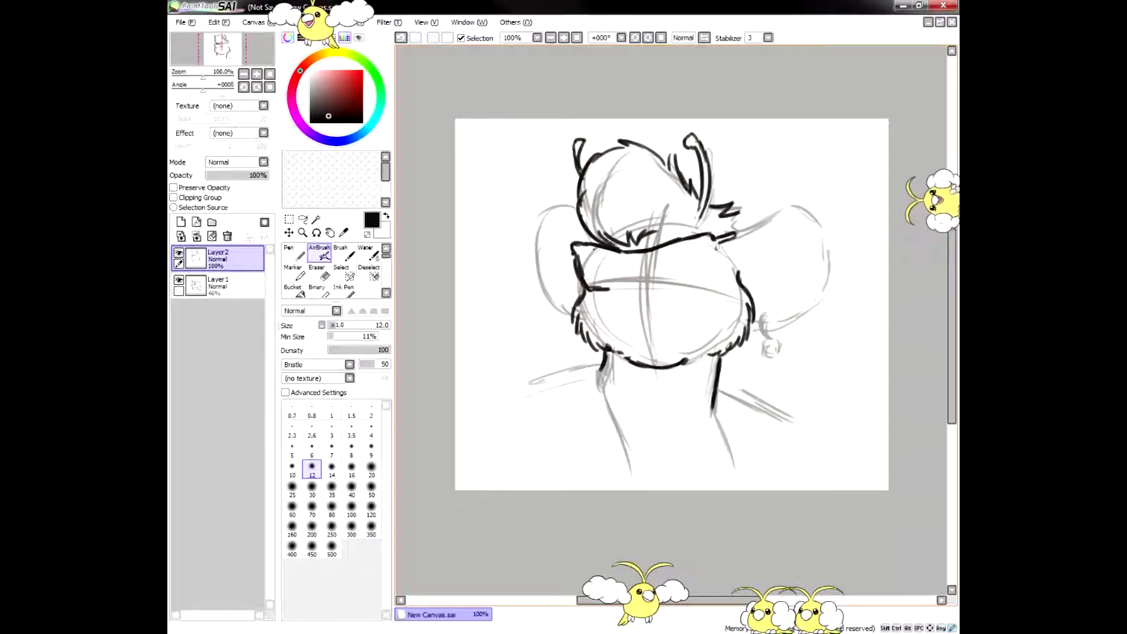
{"action": "mouse_move", "coordinate": [718, 258]}
{"action": "left_mouse_down"}
{"action": "mouse_move", "coordinate": [720, 276]}
{"action": "mouse_move", "coordinate": [683, 286]}
{"action": "left_mouse_up"}
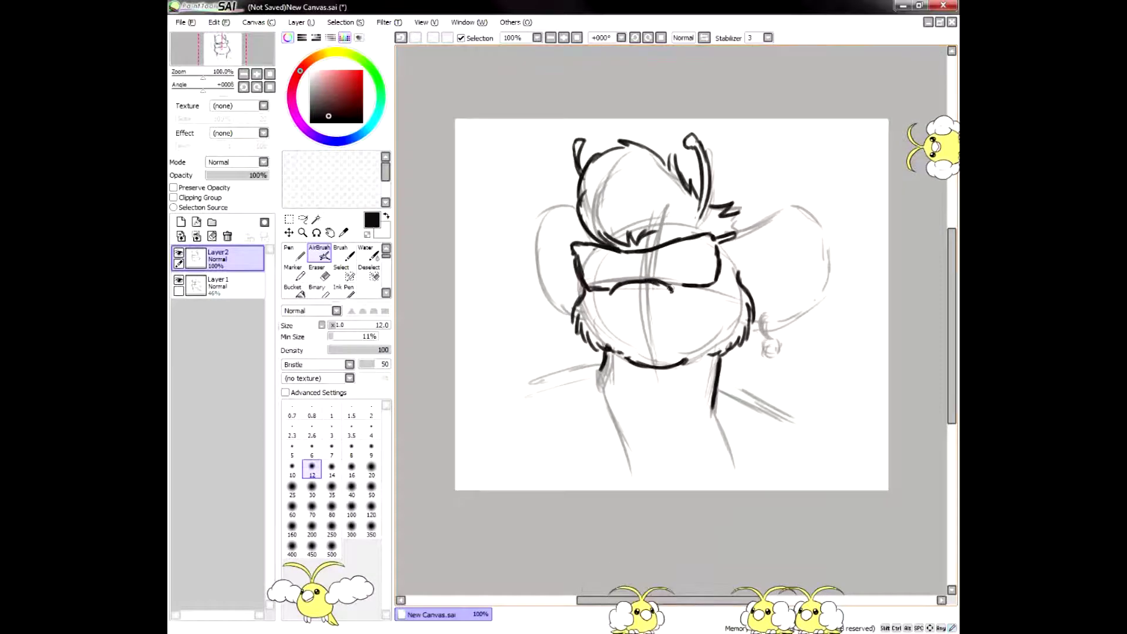
Step: Redraw the muzzle arch with a small rounded nose beneath it, and erase the chin curve to redraw it slightly higher
{"action": "key", "text": "e"}
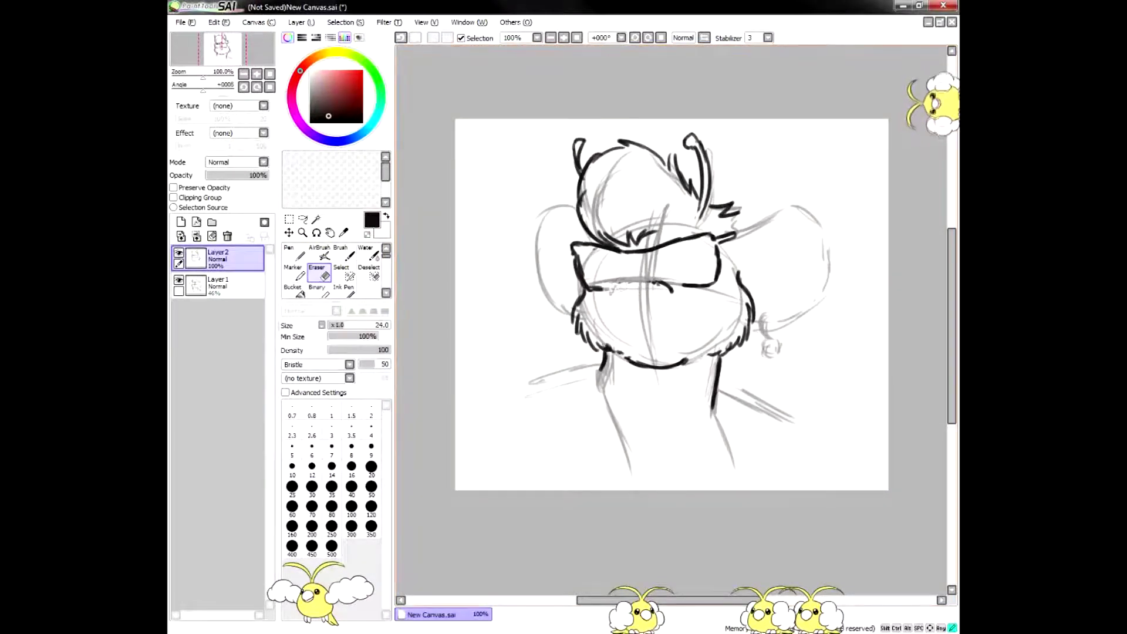
{"action": "left_click", "coordinate": [325, 254]}
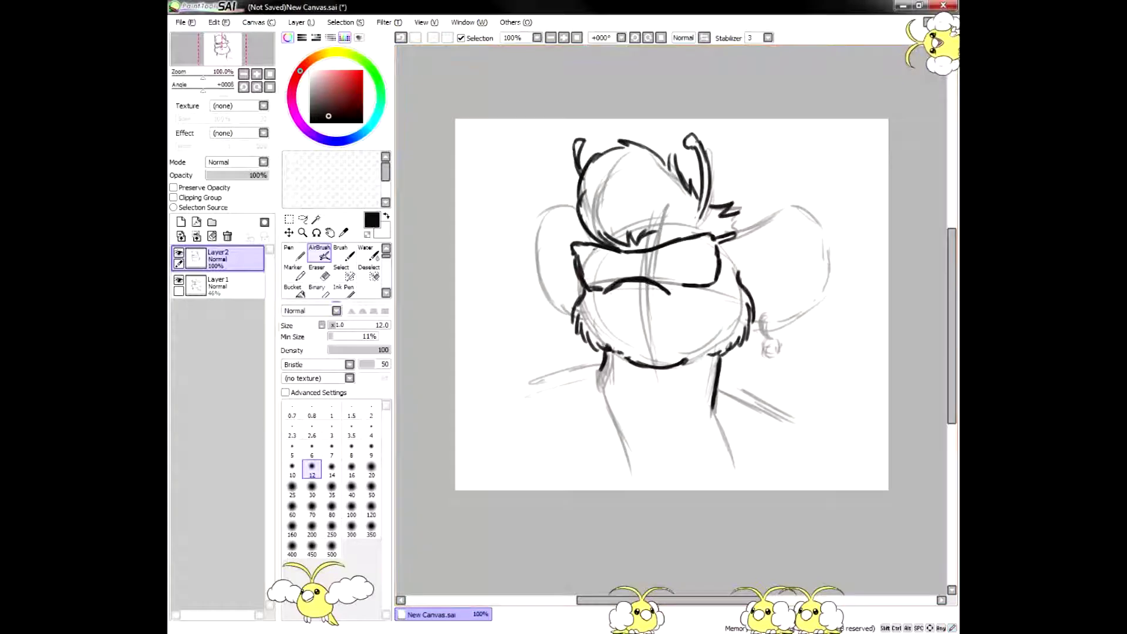
{"action": "double_click", "coordinate": [319, 272]}
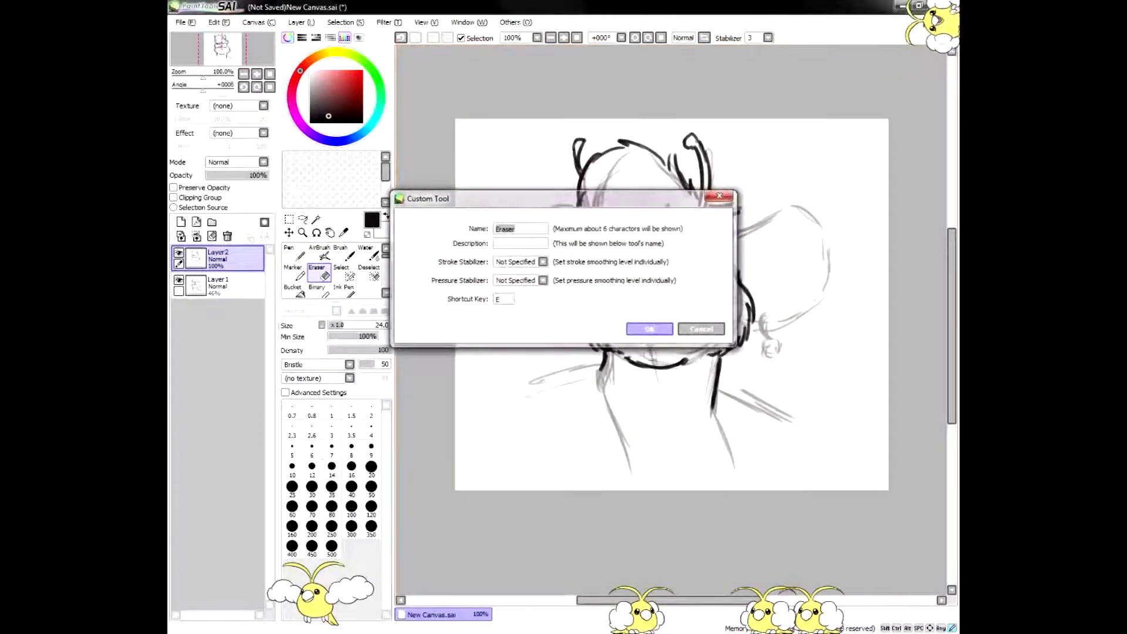
{"action": "key", "text": "Escape"}
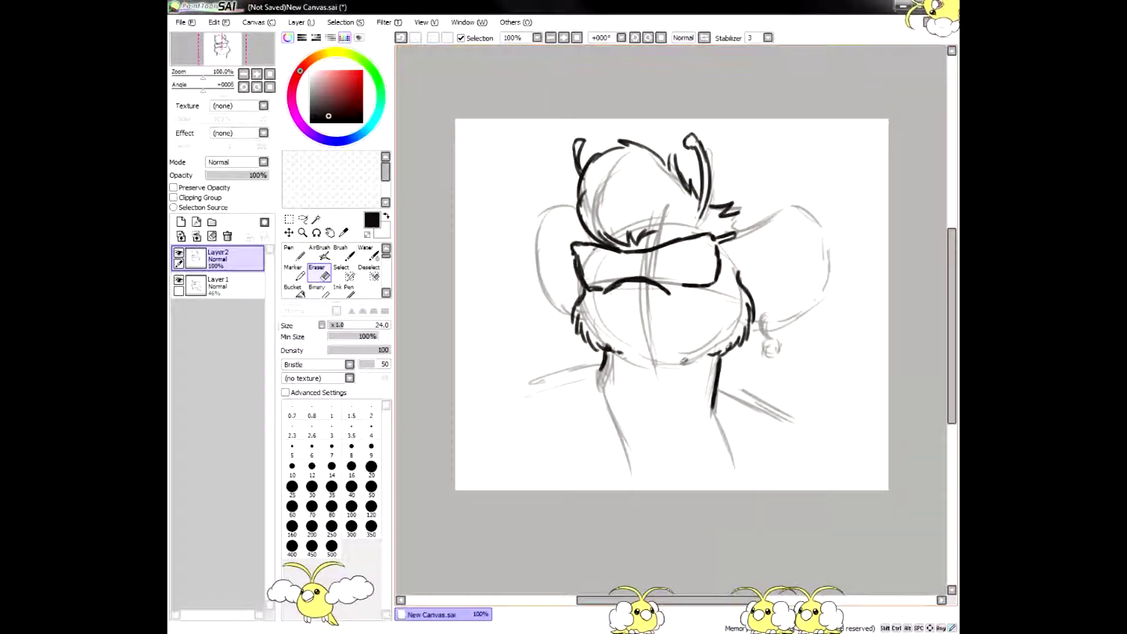
{"action": "left_click", "coordinate": [324, 254]}
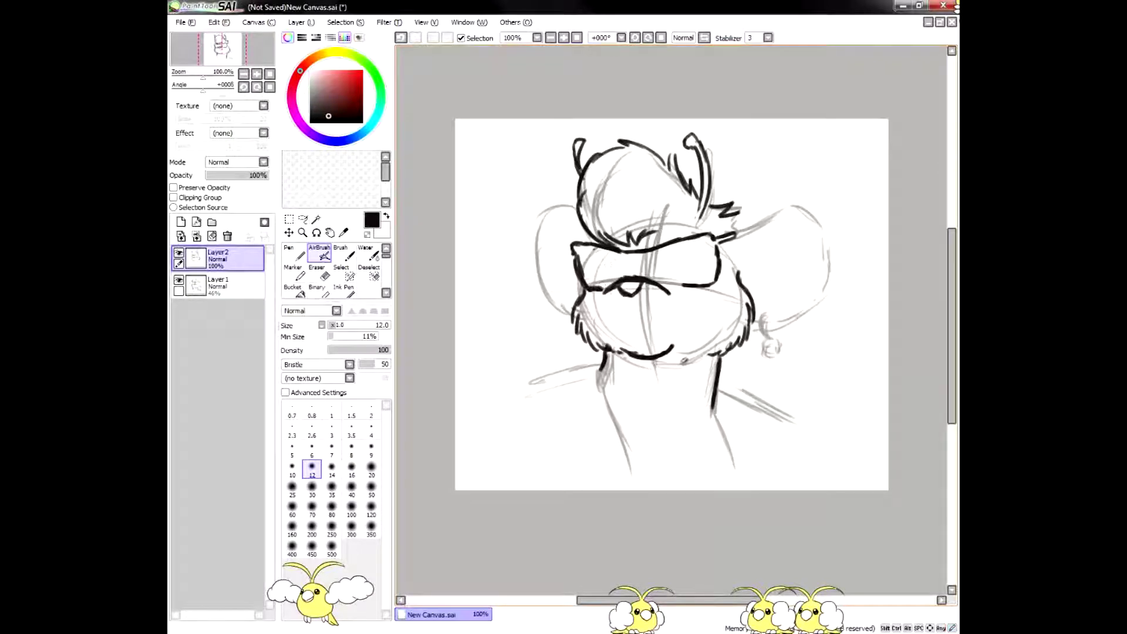
Step: Erase the whole glasses outline while keeping the muzzle arch and nose
{"action": "left_click", "coordinate": [320, 272]}
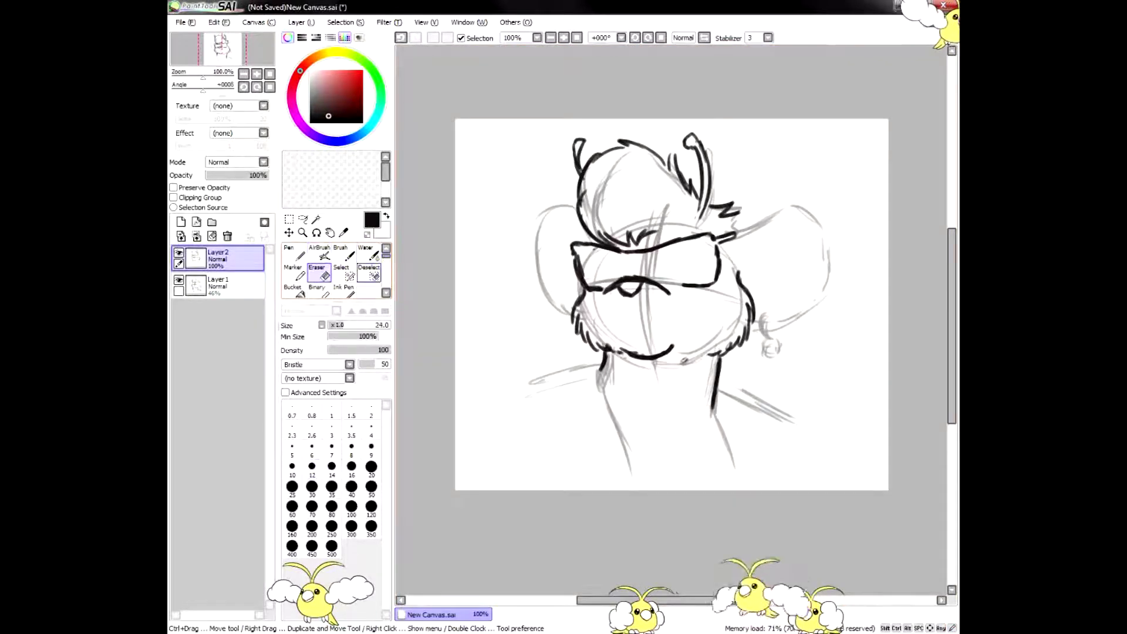
{"action": "left_click_drag", "start_coordinate": [684, 287], "coordinate": [709, 283]}
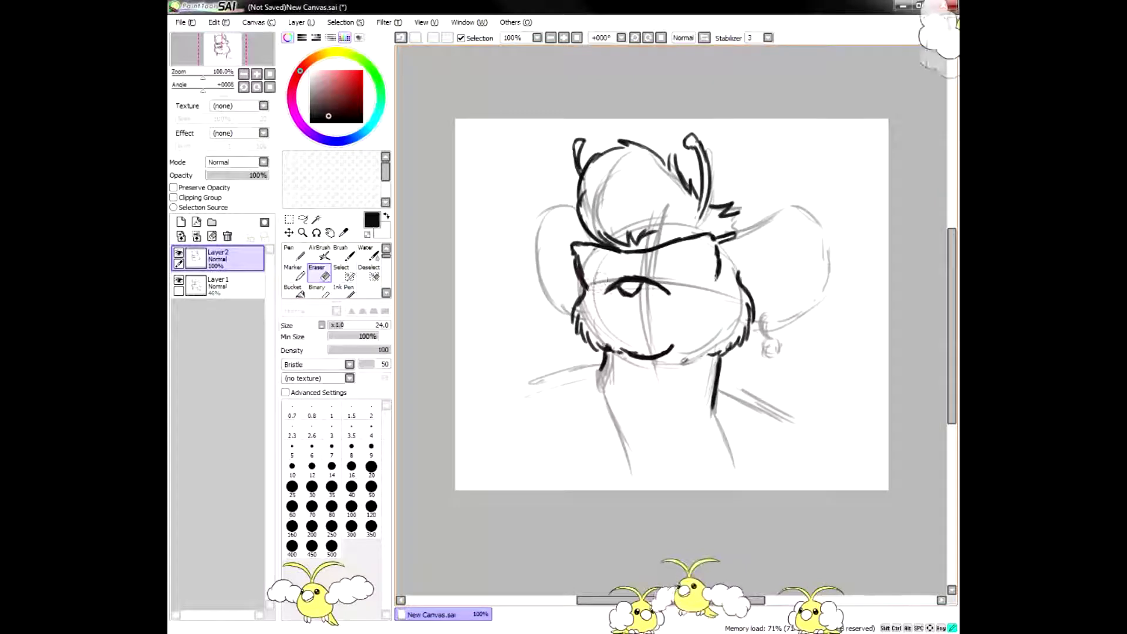
{"action": "key", "text": "v"}
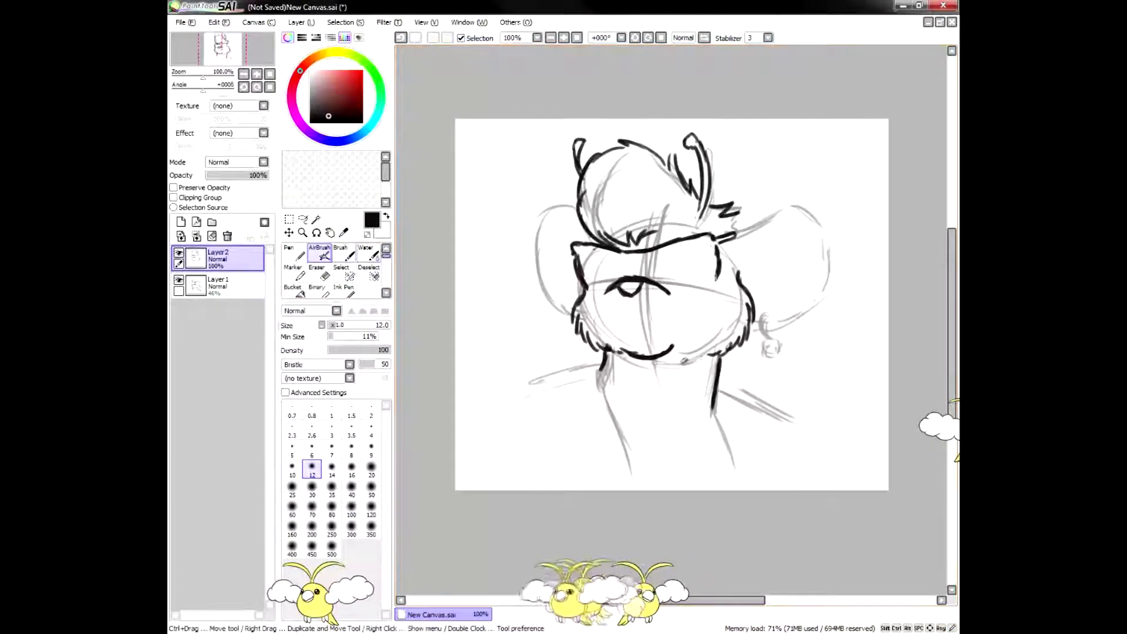
{"action": "left_click", "coordinate": [319, 273]}
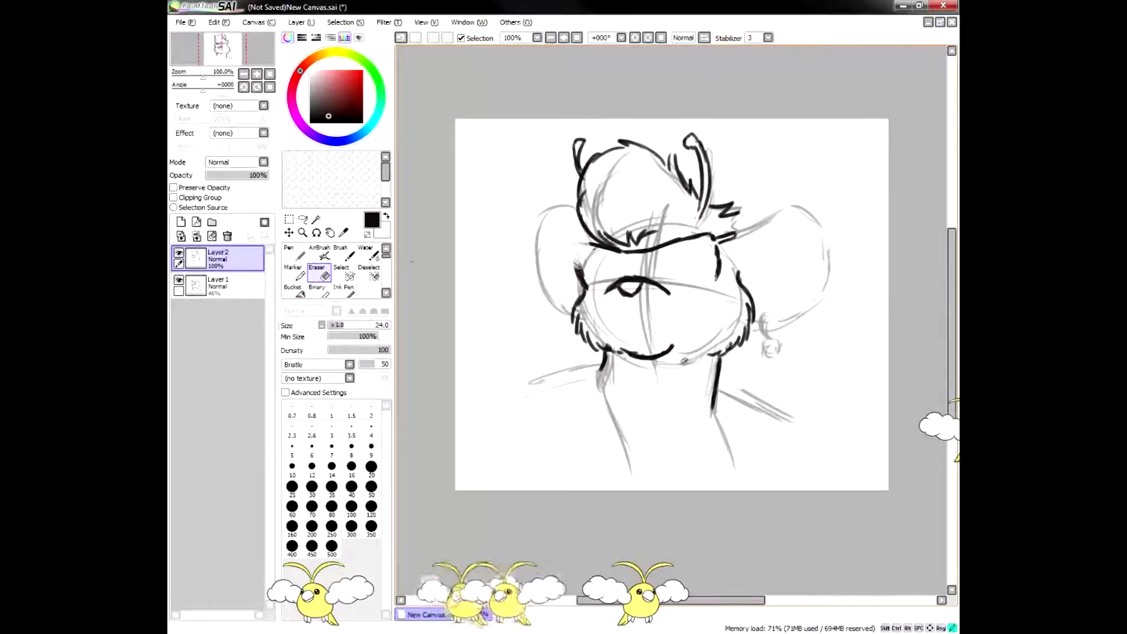
{"action": "left_click_drag", "start_coordinate": [582, 248], "coordinate": [734, 235]}
{"action": "left_click", "coordinate": [320, 253]}
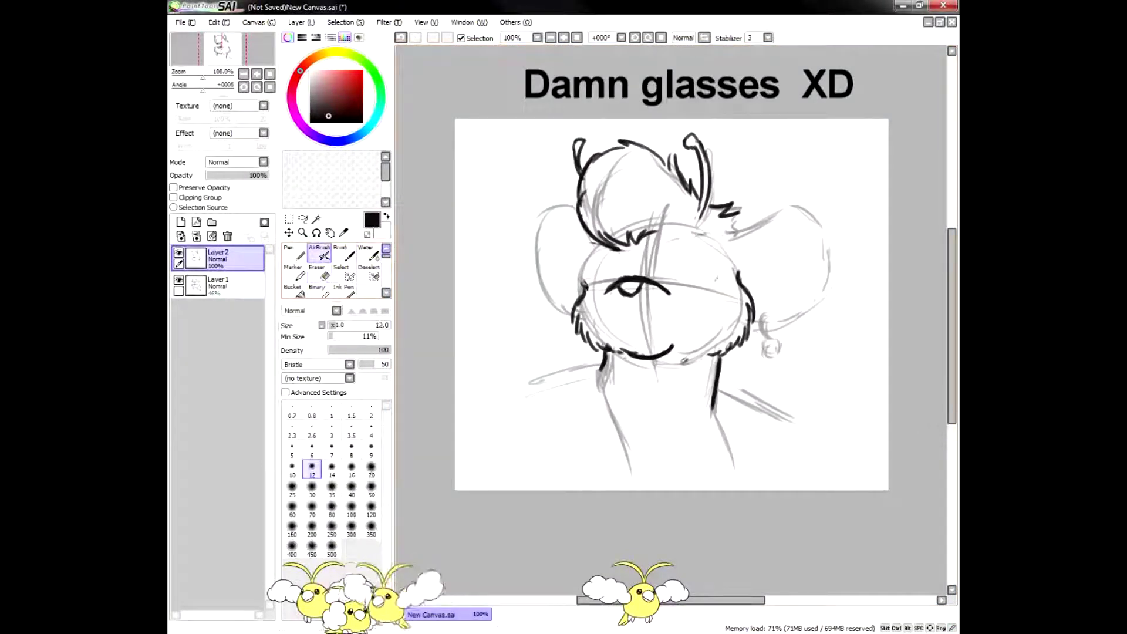
Step: Redraw the glasses as a wide frame resting on the muzzle arch, and clean up its upper edge below the hair
{"action": "left_click_drag", "start_coordinate": [583, 281], "coordinate": [614, 283]}
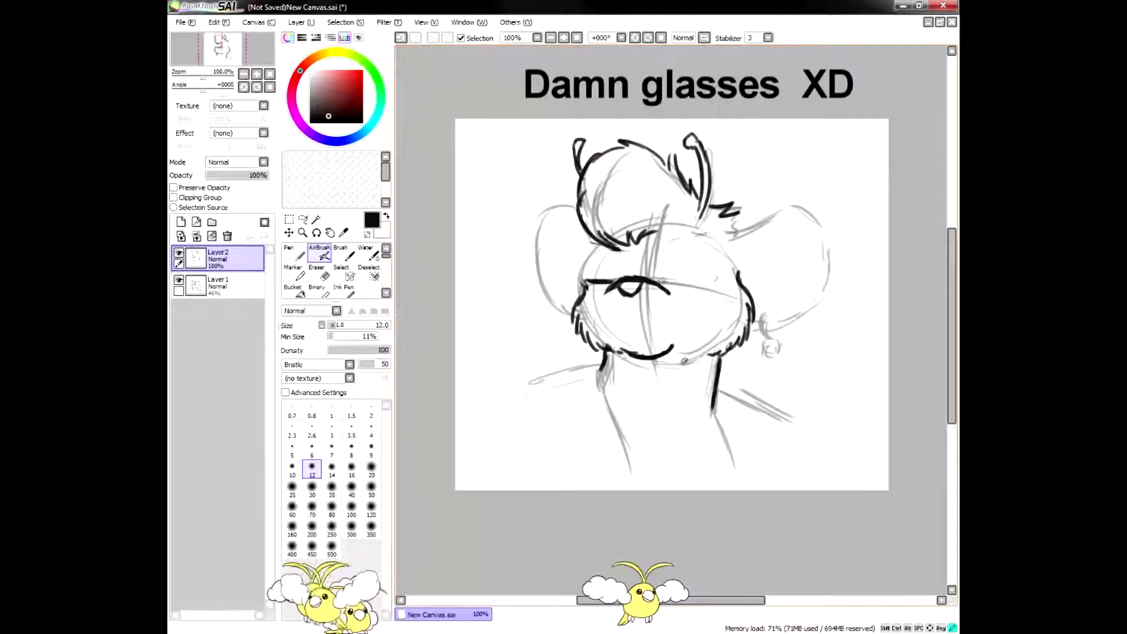
{"action": "left_click_drag", "start_coordinate": [662, 289], "coordinate": [707, 274]}
{"action": "mouse_move", "coordinate": [587, 284]}
{"action": "left_mouse_down"}
{"action": "mouse_move", "coordinate": [605, 278]}
{"action": "mouse_move", "coordinate": [582, 275]}
{"action": "mouse_move", "coordinate": [583, 252]}
{"action": "left_mouse_up"}
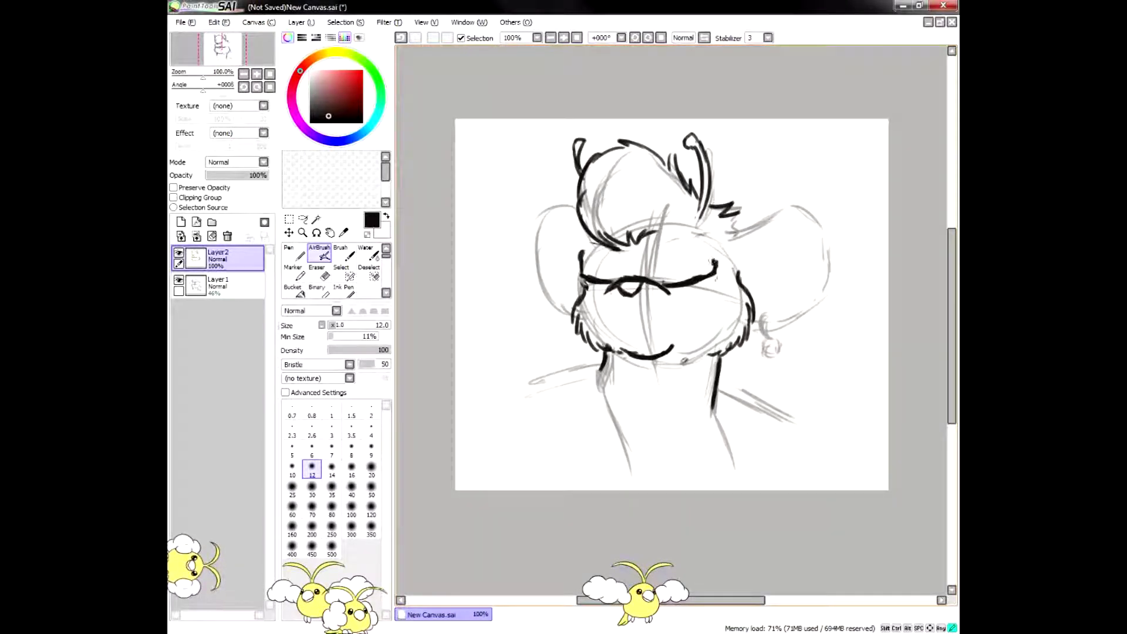
{"action": "left_click_drag", "start_coordinate": [716, 269], "coordinate": [724, 247]}
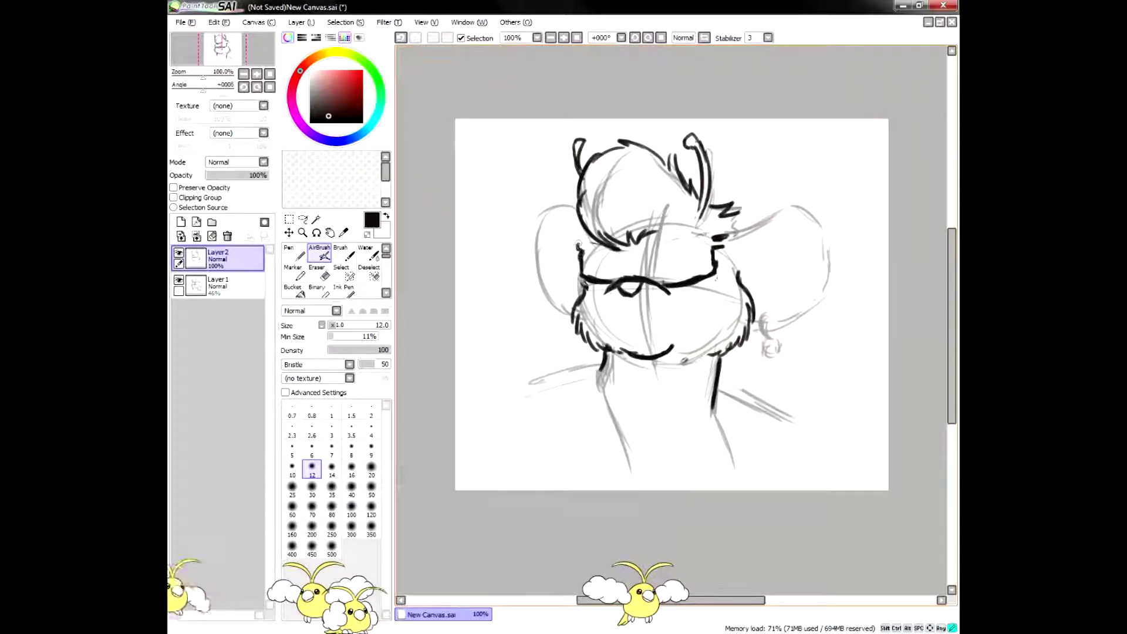
{"action": "left_click_drag", "start_coordinate": [626, 249], "coordinate": [649, 250]}
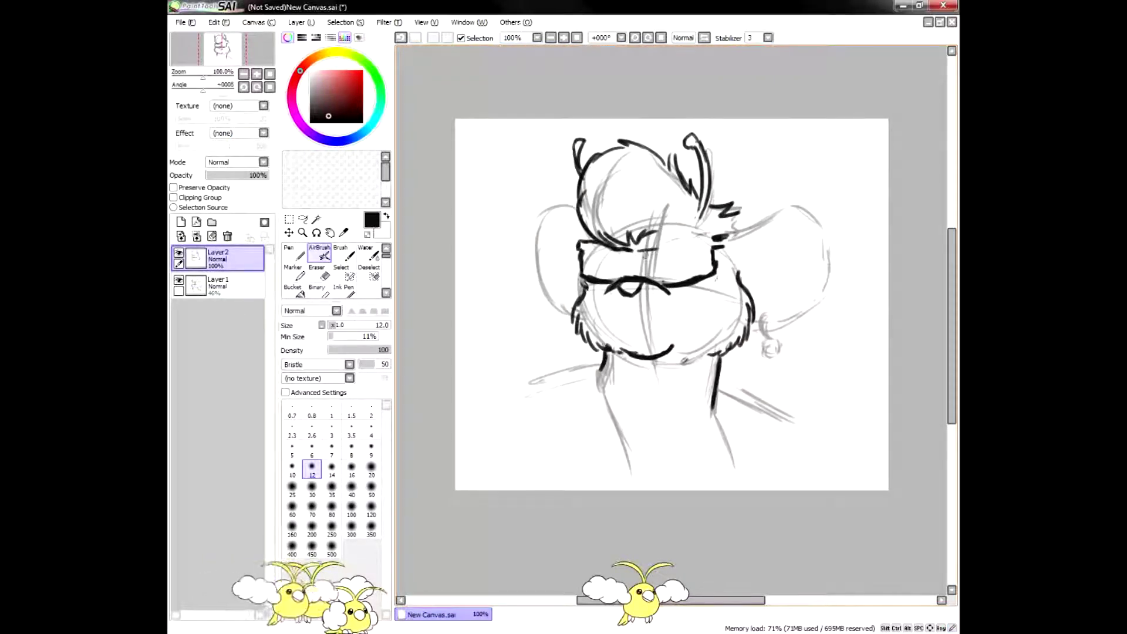
{"action": "left_click_drag", "start_coordinate": [649, 249], "coordinate": [685, 241]}
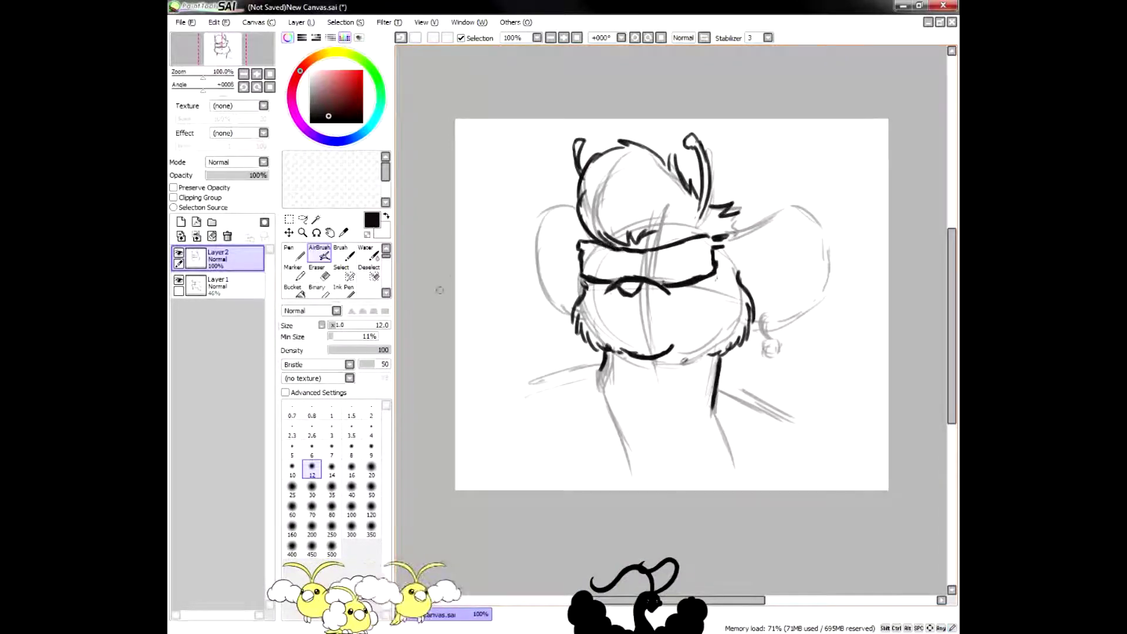
{"action": "left_click", "coordinate": [321, 273]}
{"action": "left_click_drag", "start_coordinate": [620, 249], "coordinate": [640, 252]}
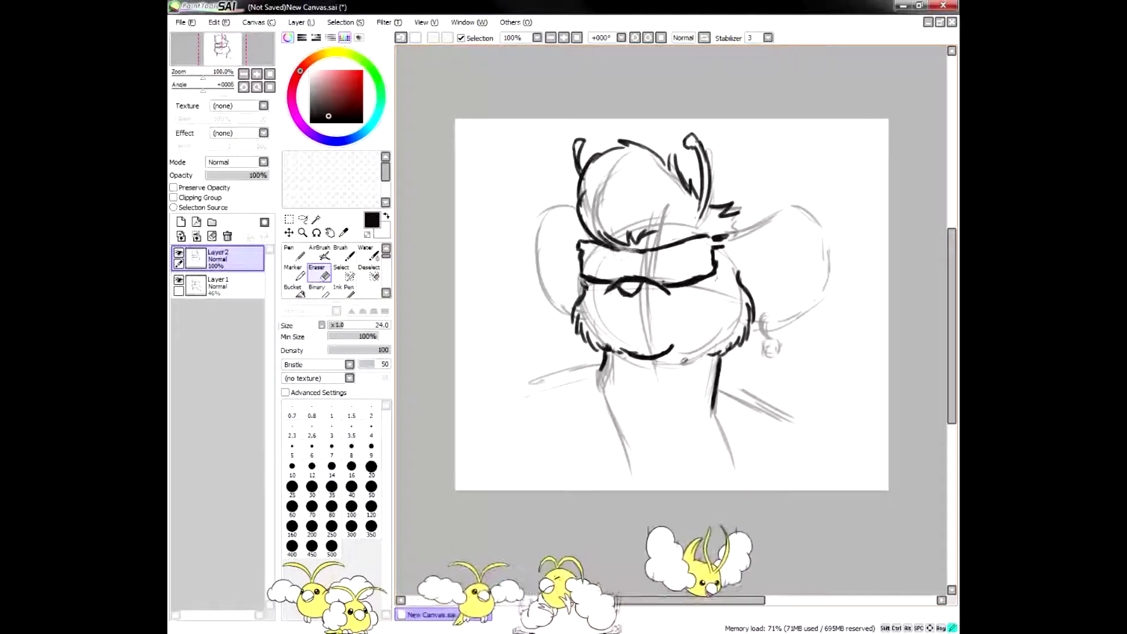
{"action": "left_click", "coordinate": [320, 253]}
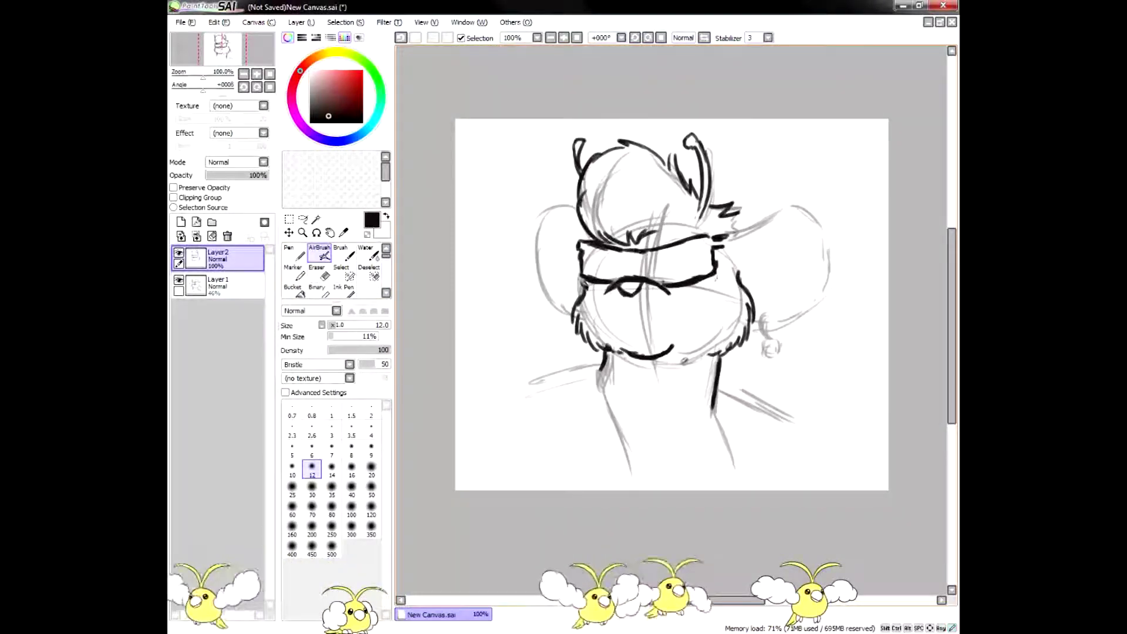
Step: Ink two rectangular lenses inside the glasses frame
{"action": "left_click_drag", "start_coordinate": [600, 254], "coordinate": [592, 270]}
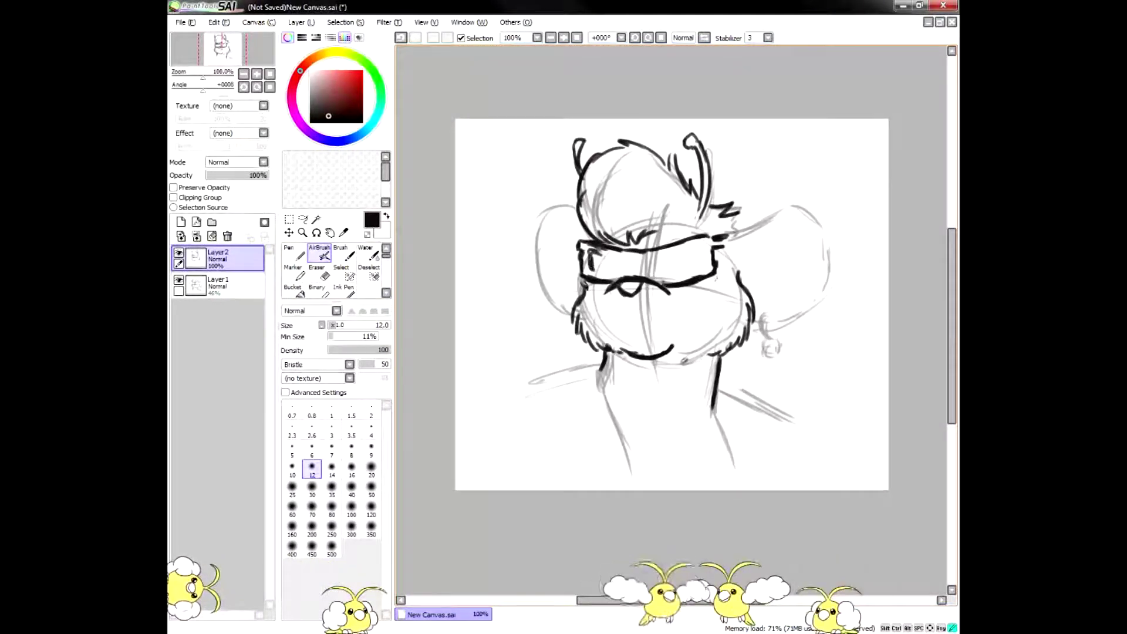
{"action": "mouse_move", "coordinate": [596, 252]}
{"action": "left_mouse_down"}
{"action": "mouse_move", "coordinate": [623, 255]}
{"action": "mouse_move", "coordinate": [623, 272]}
{"action": "mouse_move", "coordinate": [593, 270]}
{"action": "mouse_move", "coordinate": [655, 275]}
{"action": "mouse_move", "coordinate": [699, 243]}
{"action": "mouse_move", "coordinate": [700, 267]}
{"action": "mouse_move", "coordinate": [669, 275]}
{"action": "left_mouse_up"}
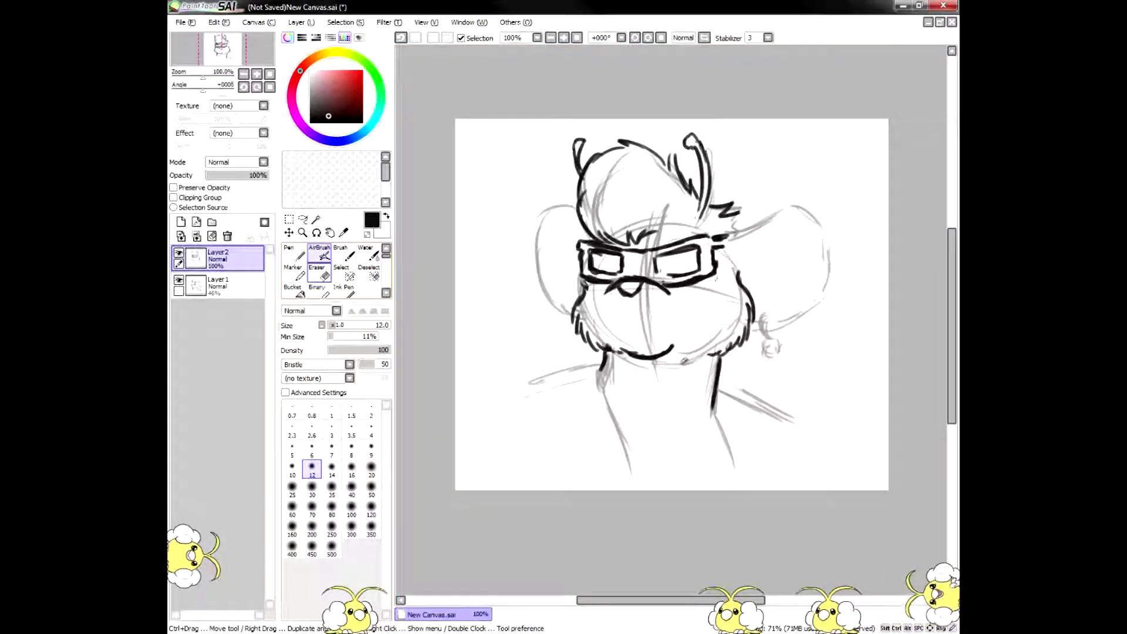
Step: Erase the glasses and their lenses completely, including stray marks by the hair, keeping the muzzle arch and nose
{"action": "left_click", "coordinate": [320, 273]}
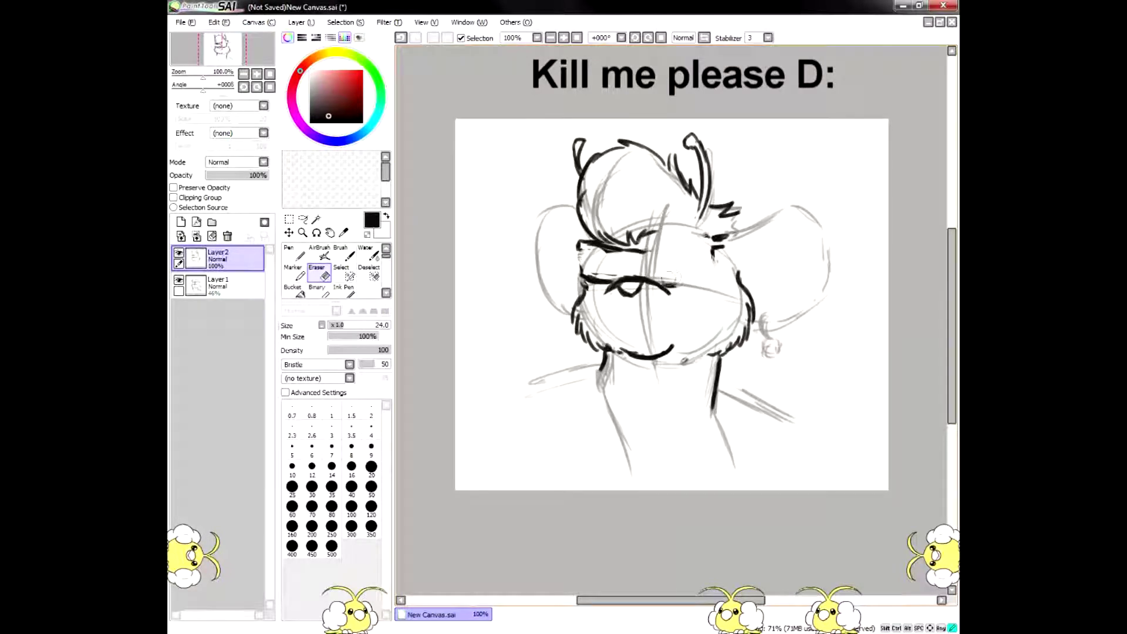
{"action": "left_click", "coordinate": [320, 253]}
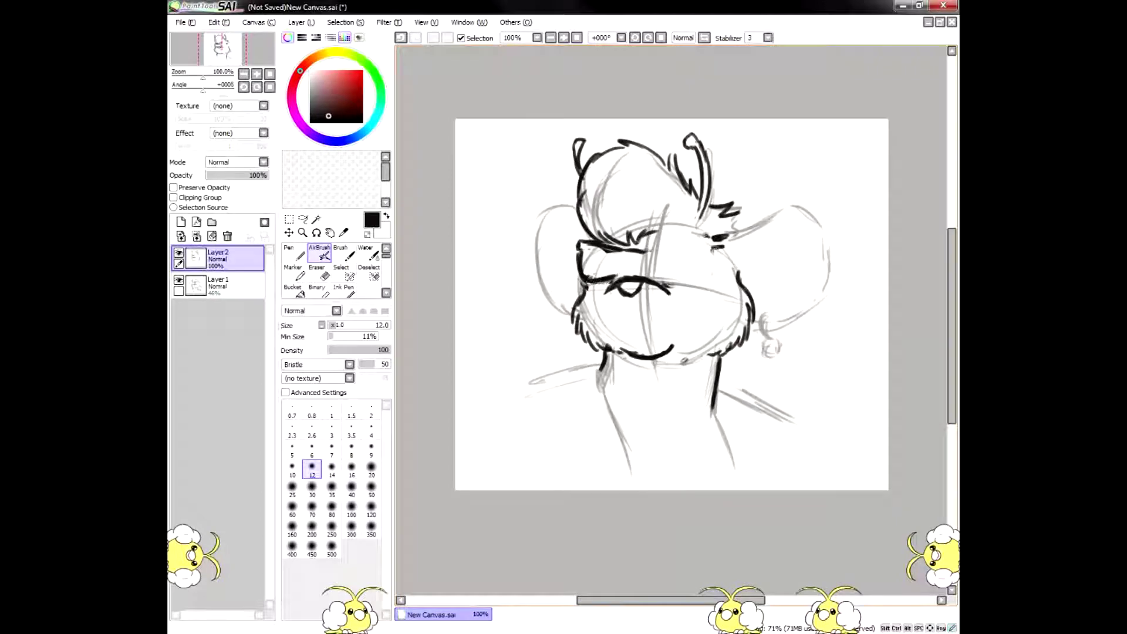
{"action": "key", "text": "e"}
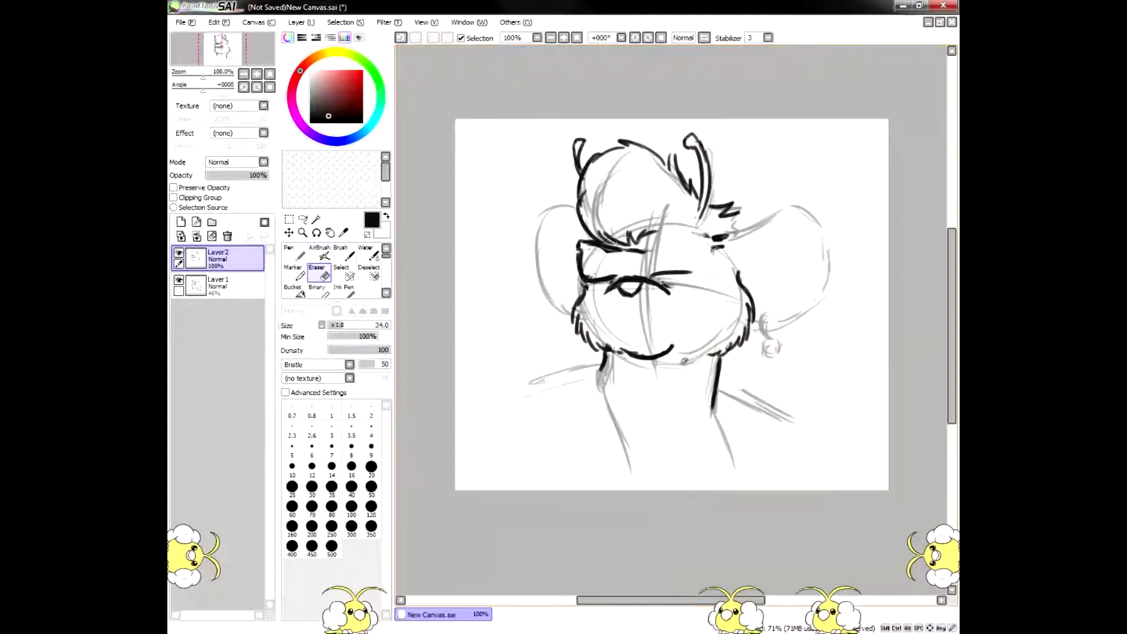
{"action": "mouse_move", "coordinate": [674, 271]}
{"action": "left_mouse_down"}
{"action": "mouse_move", "coordinate": [634, 250]}
{"action": "mouse_move", "coordinate": [581, 250]}
{"action": "mouse_move", "coordinate": [590, 278]}
{"action": "mouse_move", "coordinate": [617, 277]}
{"action": "left_mouse_up"}
{"action": "mouse_move", "coordinate": [726, 237]}
{"action": "left_mouse_down"}
{"action": "mouse_move", "coordinate": [708, 242]}
{"action": "mouse_move", "coordinate": [720, 248]}
{"action": "left_mouse_up"}
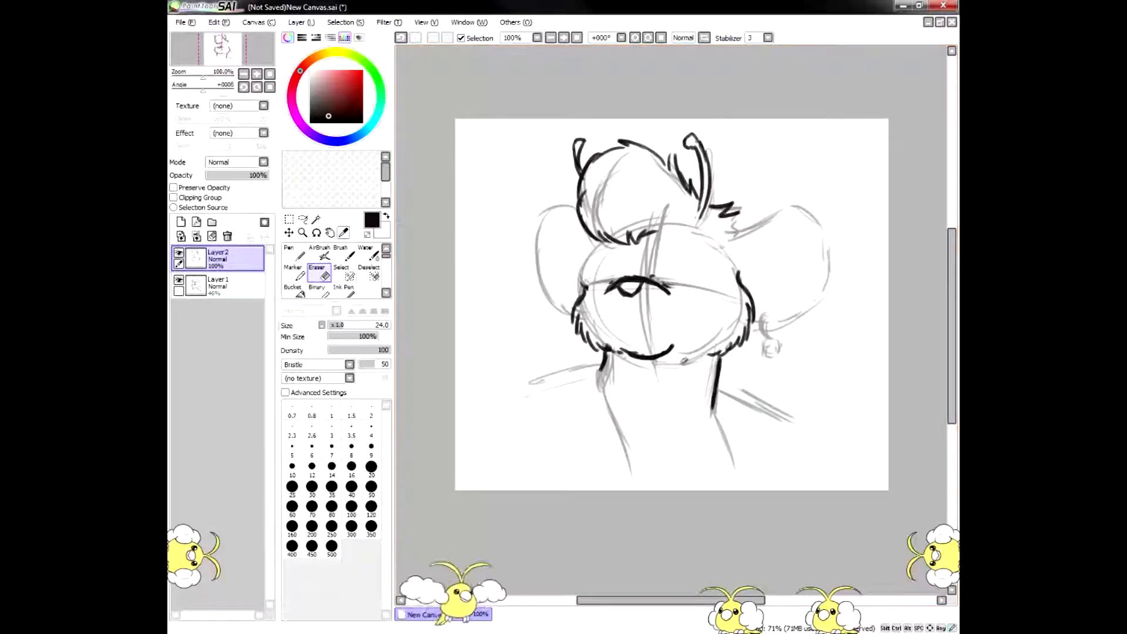
Step: Redraw the glasses as a wide rectangular frame and thicken its upper edge with the Pen at size 11
{"action": "left_click", "coordinate": [320, 253]}
{"action": "mouse_move", "coordinate": [580, 243]}
{"action": "left_mouse_down"}
{"action": "mouse_move", "coordinate": [583, 282]}
{"action": "mouse_move", "coordinate": [713, 276]}
{"action": "left_mouse_up"}
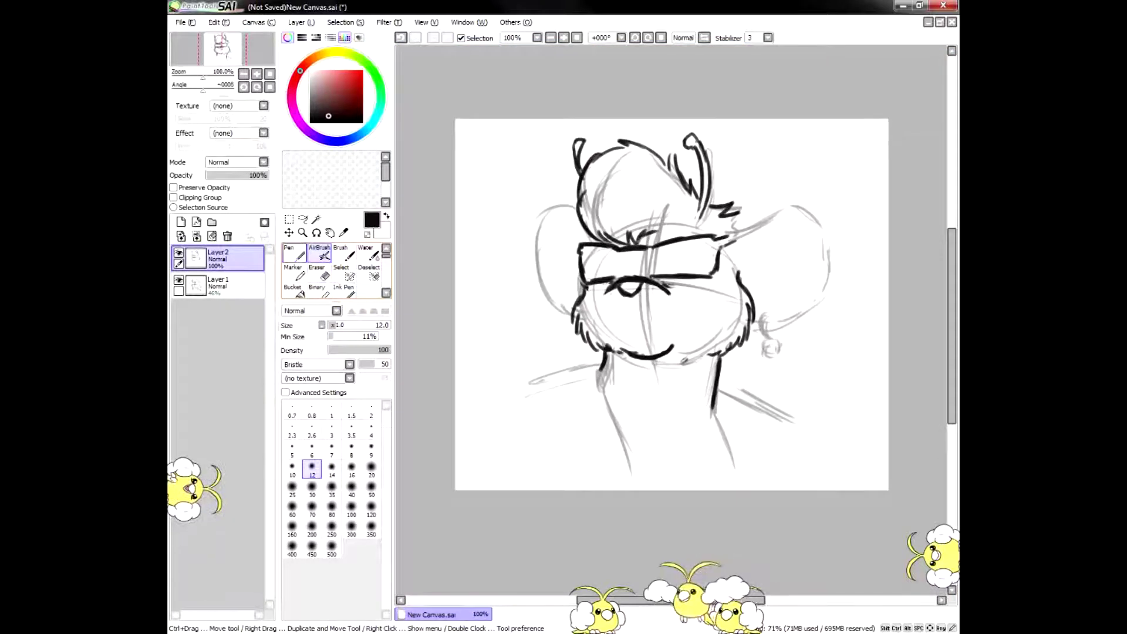
{"action": "left_click", "coordinate": [294, 253]}
{"action": "mouse_move", "coordinate": [658, 252]}
{"action": "left_mouse_down"}
{"action": "mouse_move", "coordinate": [729, 241]}
{"action": "mouse_move", "coordinate": [715, 264]}
{"action": "mouse_move", "coordinate": [587, 249]}
{"action": "left_mouse_up"}
{"action": "key", "text": "bracketleft"}
{"action": "key", "text": "bracketleft"}
{"action": "key", "text": "bracketleft"}
{"action": "key", "text": "bracketleft"}
{"action": "key", "text": "bracketleft"}
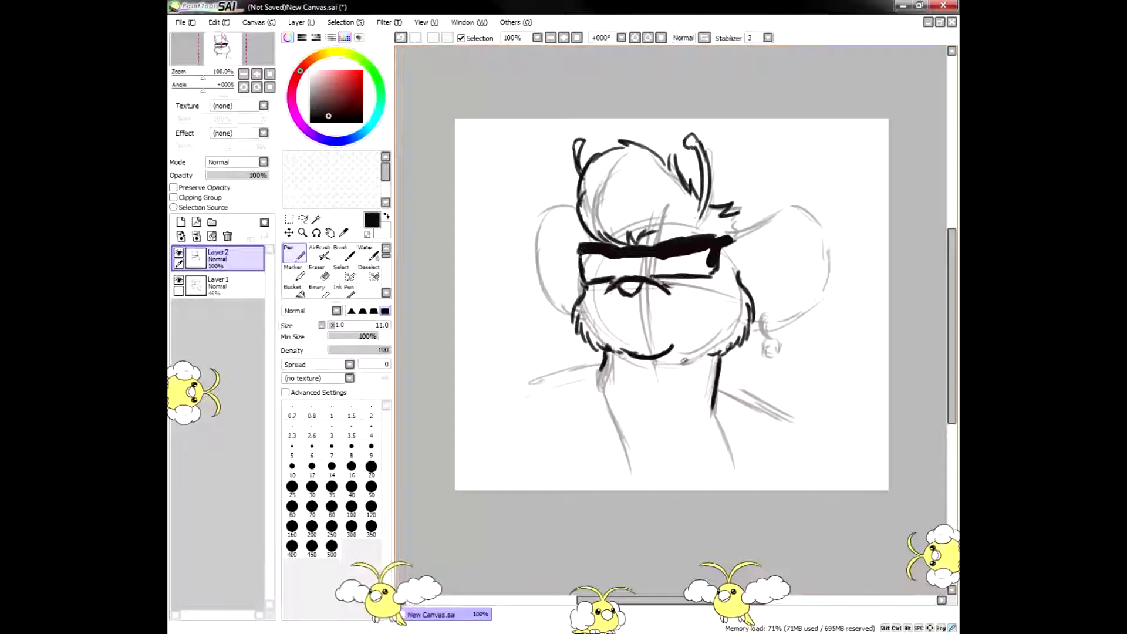
Step: Replace the muzzle arch with a wider one and a small nose directly below the glasses, and ink a wavy mouth beneath
{"action": "left_click", "coordinate": [320, 274]}
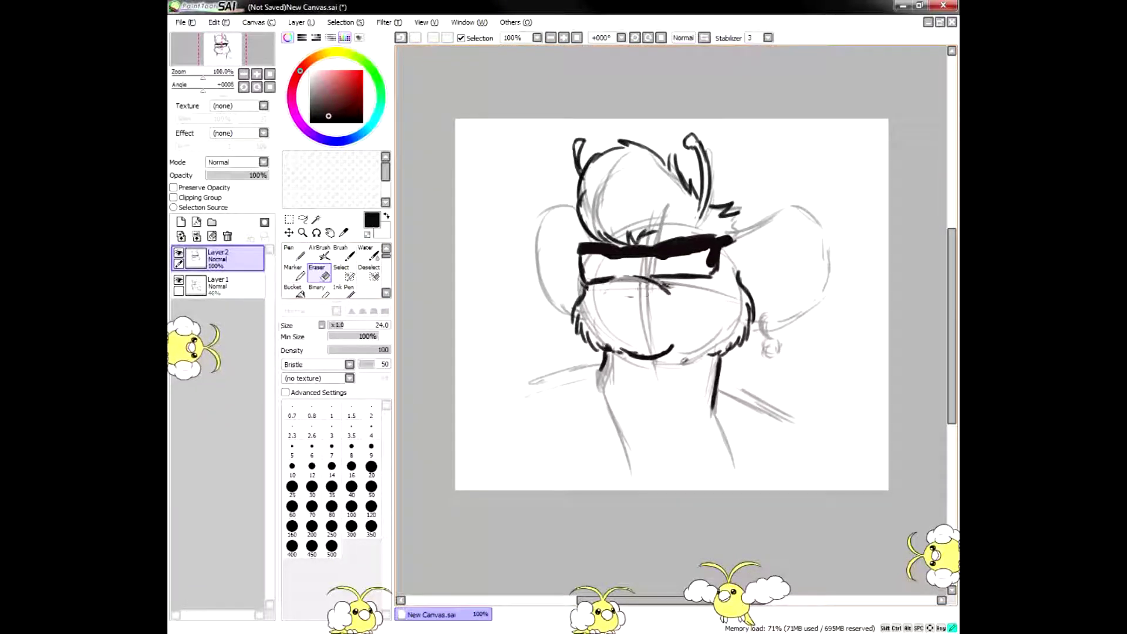
{"action": "left_click", "coordinate": [321, 255]}
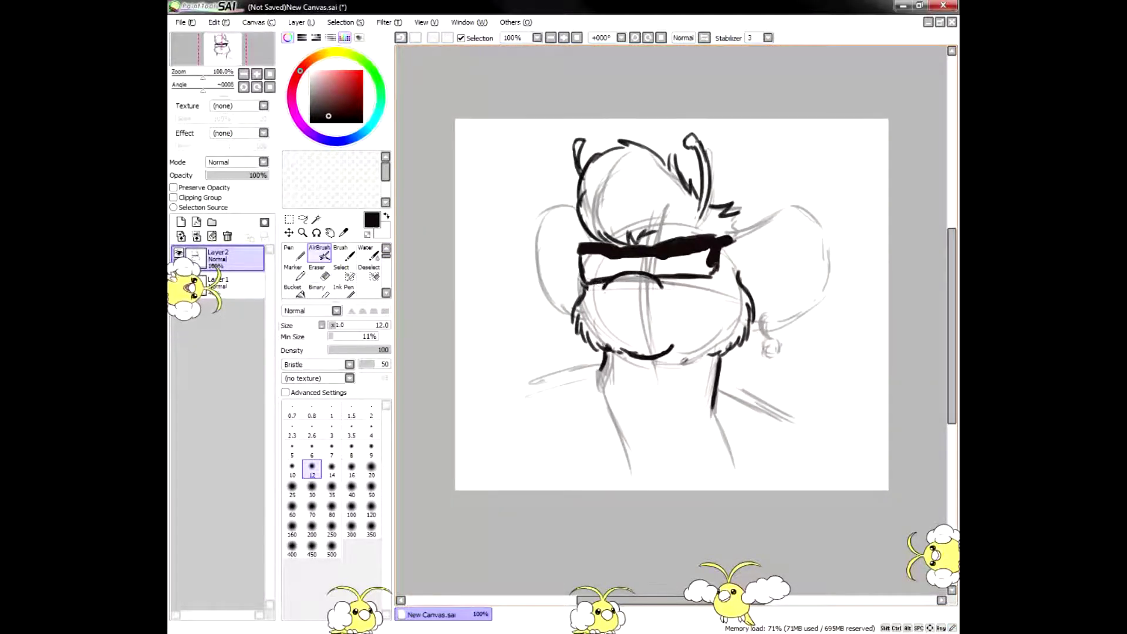
{"action": "key", "text": "e"}
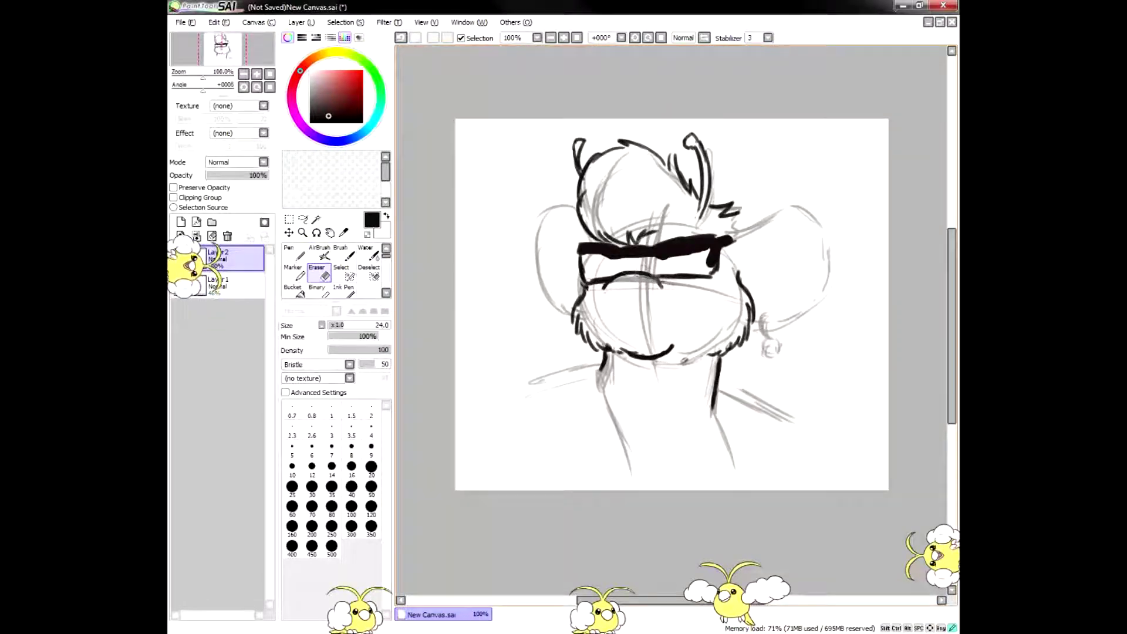
{"action": "mouse_move", "coordinate": [656, 288]}
{"action": "left_mouse_down"}
{"action": "mouse_move", "coordinate": [607, 288]}
{"action": "mouse_move", "coordinate": [640, 274]}
{"action": "mouse_move", "coordinate": [672, 279]}
{"action": "left_mouse_up"}
{"action": "left_click", "coordinate": [321, 255]}
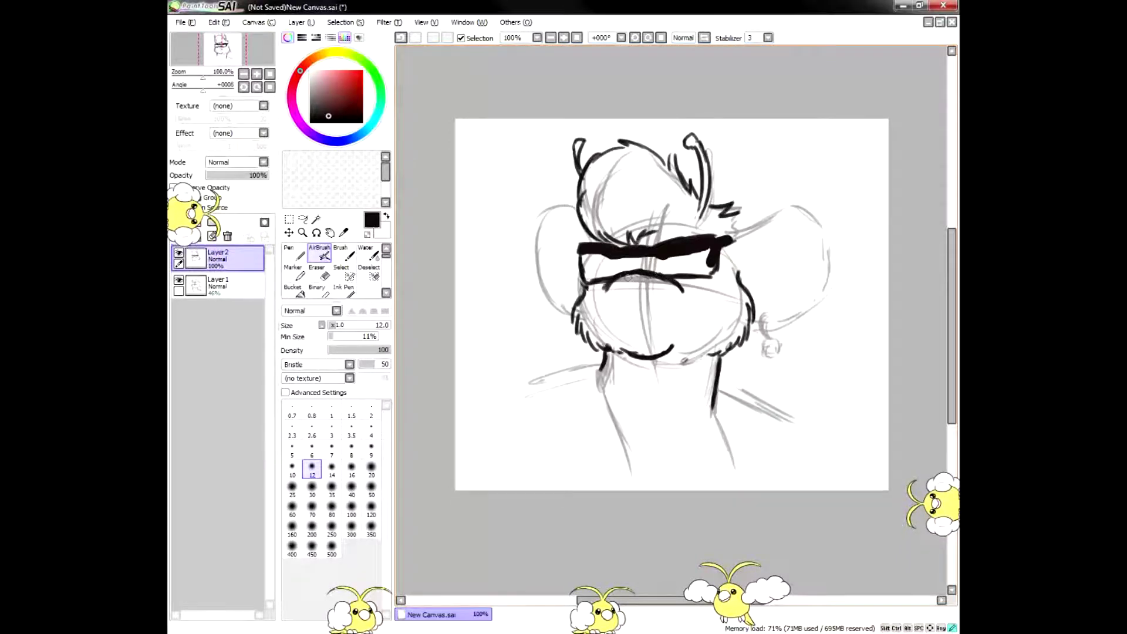
{"action": "left_click_drag", "start_coordinate": [629, 278], "coordinate": [644, 284]}
{"action": "left_click_drag", "start_coordinate": [621, 321], "coordinate": [665, 316]}
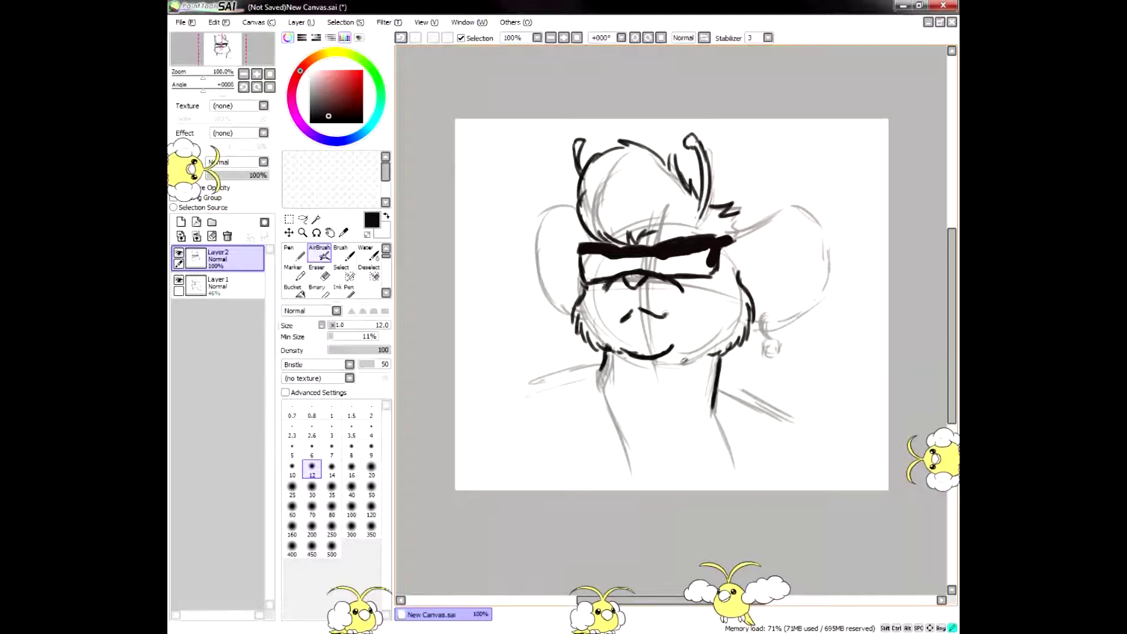
{"action": "left_click_drag", "start_coordinate": [638, 311], "coordinate": [647, 323]}
Step: Fill the whole glasses frame with solid black using the Pen
{"action": "left_click", "coordinate": [294, 254]}
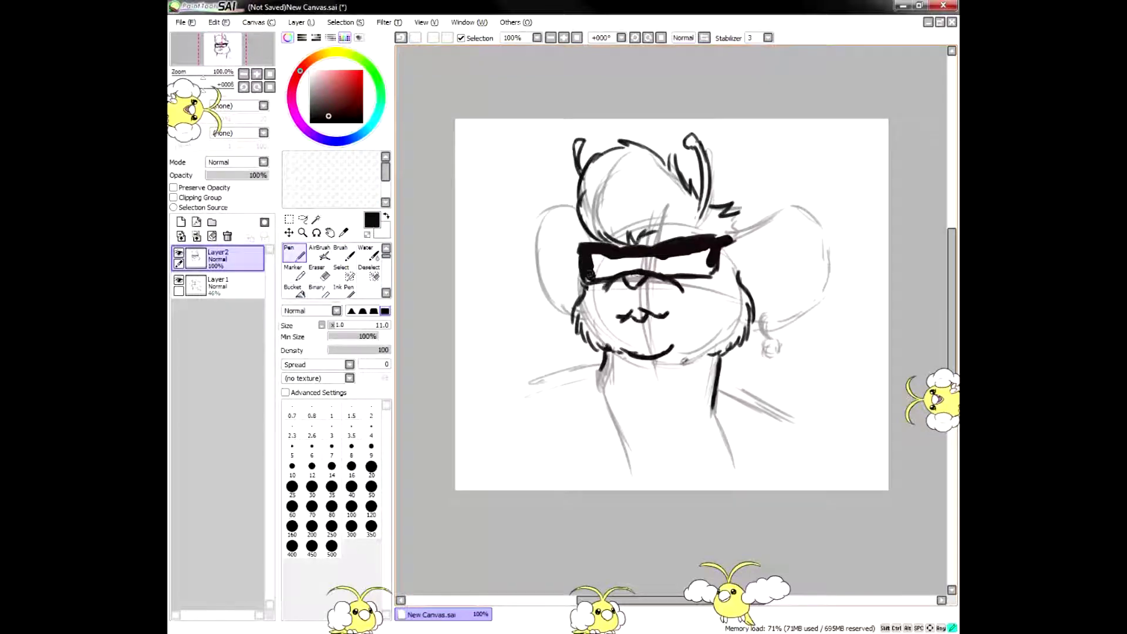
{"action": "mouse_move", "coordinate": [611, 265]}
{"action": "left_mouse_down"}
{"action": "mouse_move", "coordinate": [596, 271]}
{"action": "mouse_move", "coordinate": [617, 262]}
{"action": "left_mouse_up"}
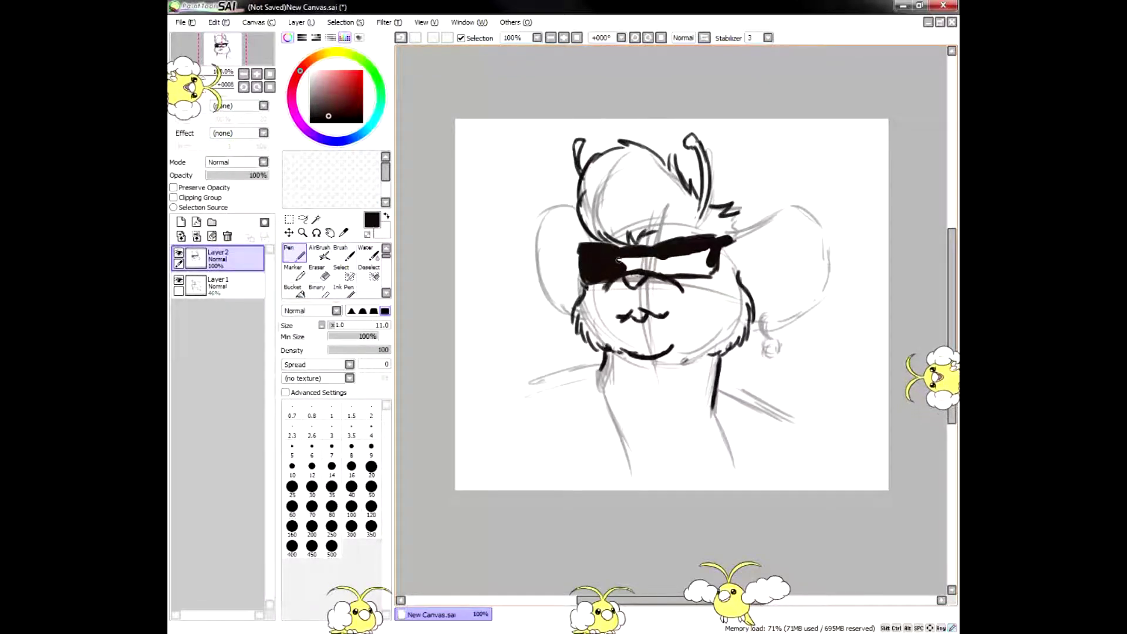
{"action": "mouse_move", "coordinate": [680, 246]}
{"action": "left_mouse_down"}
{"action": "mouse_move", "coordinate": [715, 237]}
{"action": "mouse_move", "coordinate": [715, 265]}
{"action": "mouse_move", "coordinate": [627, 267]}
{"action": "mouse_move", "coordinate": [698, 252]}
{"action": "mouse_move", "coordinate": [705, 265]}
{"action": "mouse_move", "coordinate": [670, 268]}
{"action": "mouse_move", "coordinate": [700, 269]}
{"action": "left_mouse_up"}
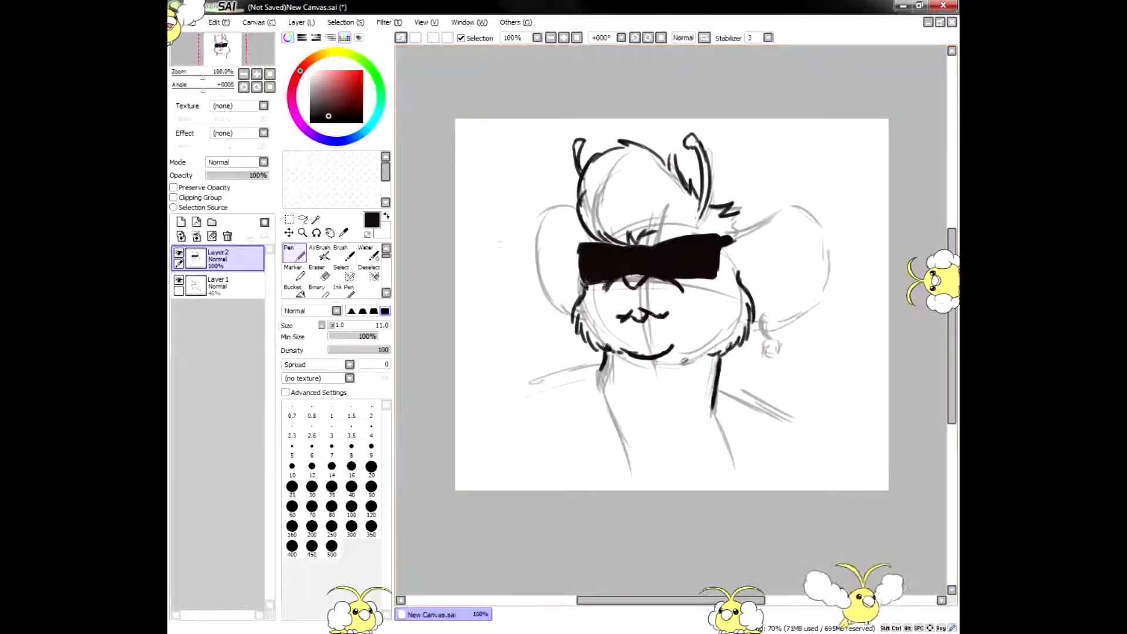
Step: Carve two rounded rectangular lens openings out of the black glasses with the Eraser at size 9
{"action": "key", "text": "e"}
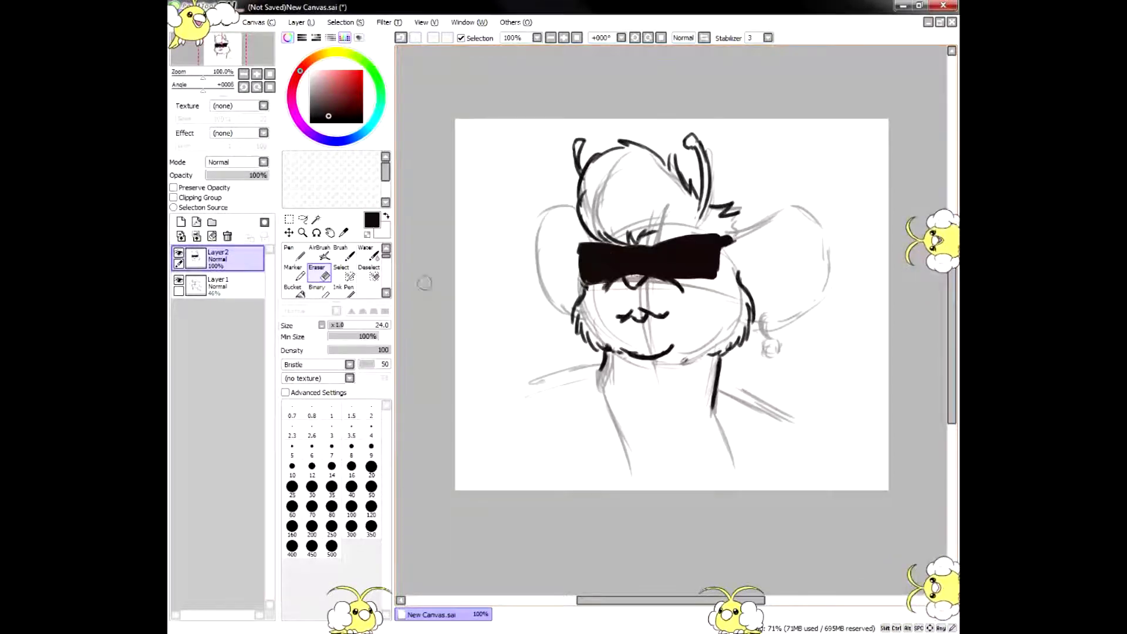
{"action": "left_click", "coordinate": [351, 448]}
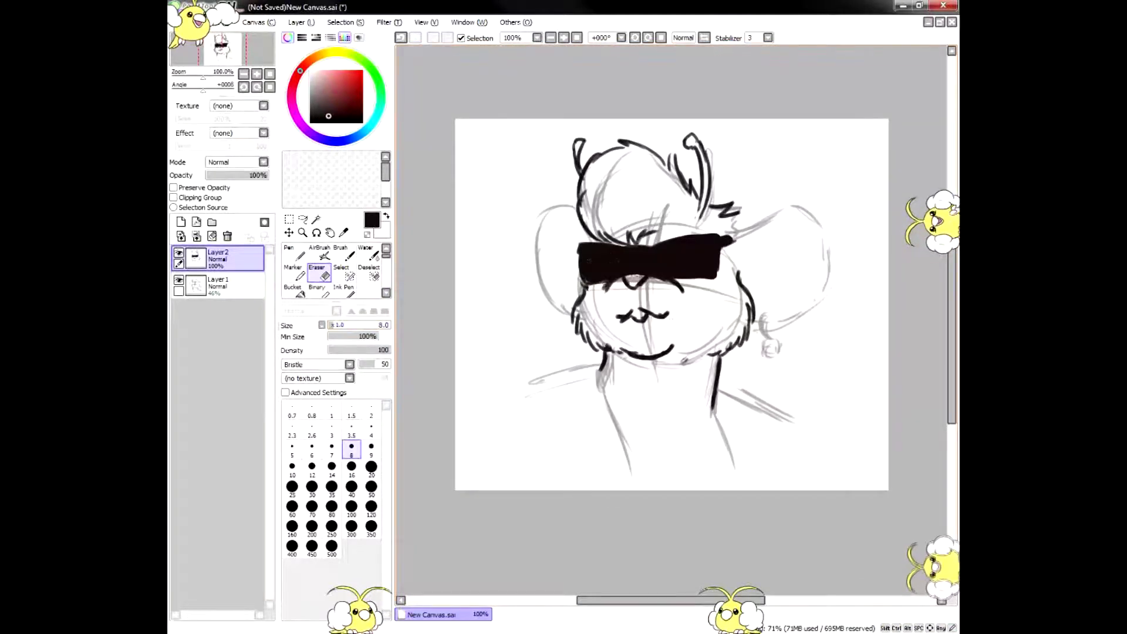
{"action": "key", "text": "bracketleft"}
{"action": "key", "text": "bracketleft"}
{"action": "key", "text": "bracketleft"}
{"action": "key", "text": "bracketleft"}
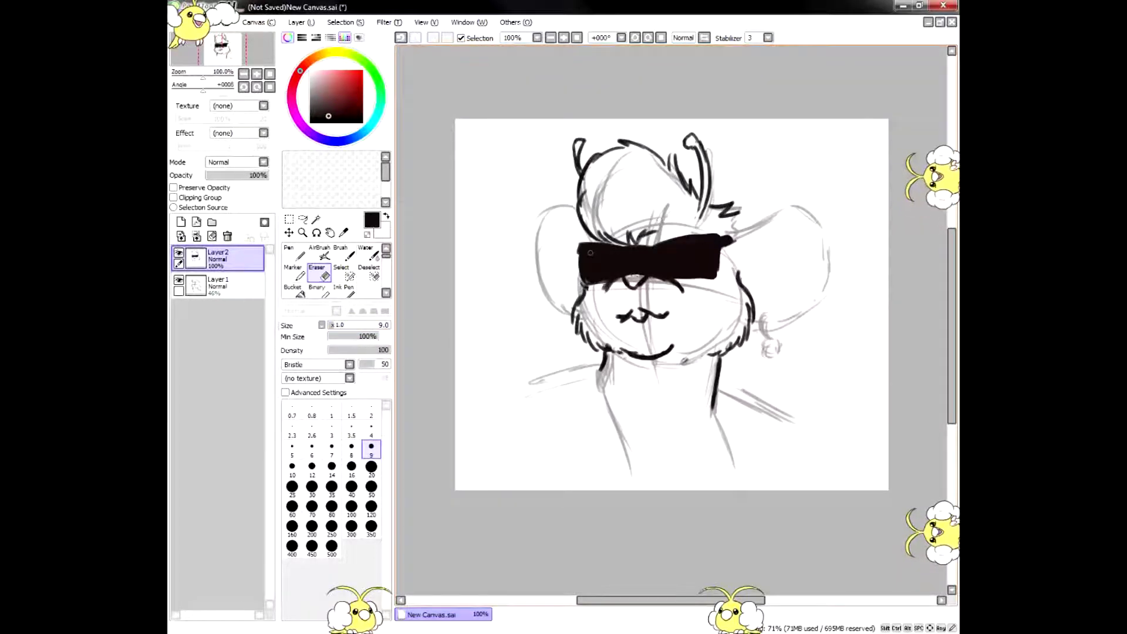
{"action": "mouse_move", "coordinate": [587, 260]}
{"action": "left_mouse_down"}
{"action": "mouse_move", "coordinate": [621, 260]}
{"action": "mouse_move", "coordinate": [590, 272]}
{"action": "mouse_move", "coordinate": [614, 264]}
{"action": "mouse_move", "coordinate": [599, 267]}
{"action": "left_mouse_up"}
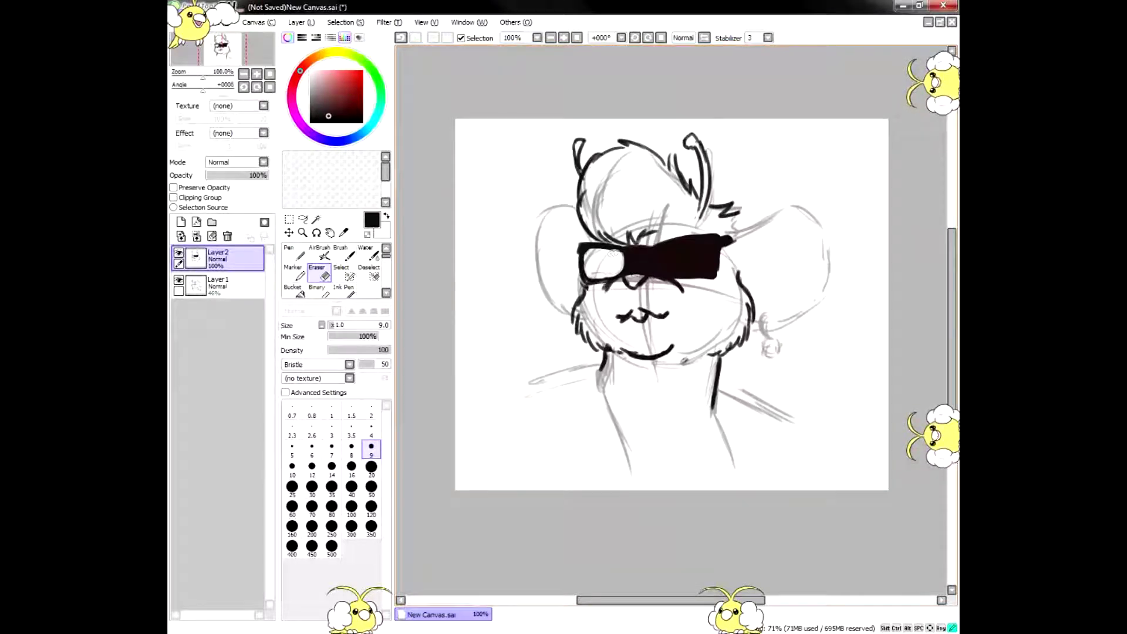
{"action": "mouse_move", "coordinate": [659, 268]}
{"action": "left_mouse_down"}
{"action": "mouse_move", "coordinate": [660, 256]}
{"action": "mouse_move", "coordinate": [698, 246]}
{"action": "mouse_move", "coordinate": [667, 255]}
{"action": "mouse_move", "coordinate": [712, 249]}
{"action": "mouse_move", "coordinate": [713, 261]}
{"action": "left_mouse_up"}
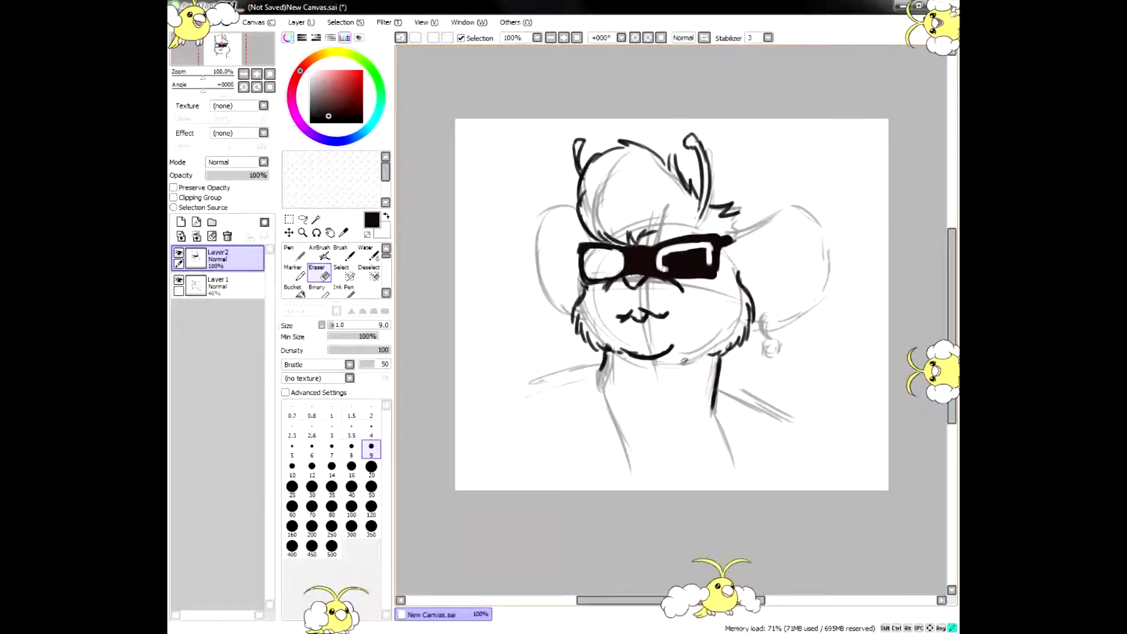
{"action": "mouse_move", "coordinate": [660, 267]}
{"action": "left_mouse_down"}
{"action": "mouse_move", "coordinate": [688, 274]}
{"action": "mouse_move", "coordinate": [708, 265]}
{"action": "mouse_move", "coordinate": [668, 264]}
{"action": "mouse_move", "coordinate": [709, 250]}
{"action": "mouse_move", "coordinate": [710, 259]}
{"action": "left_mouse_up"}
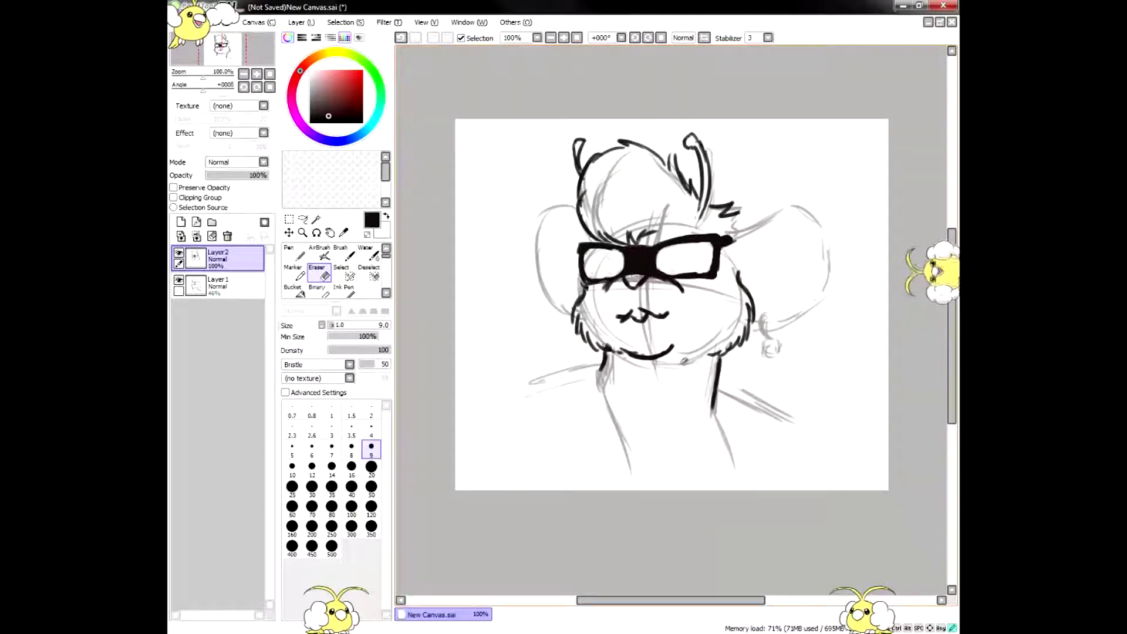
{"action": "left_click", "coordinate": [320, 253]}
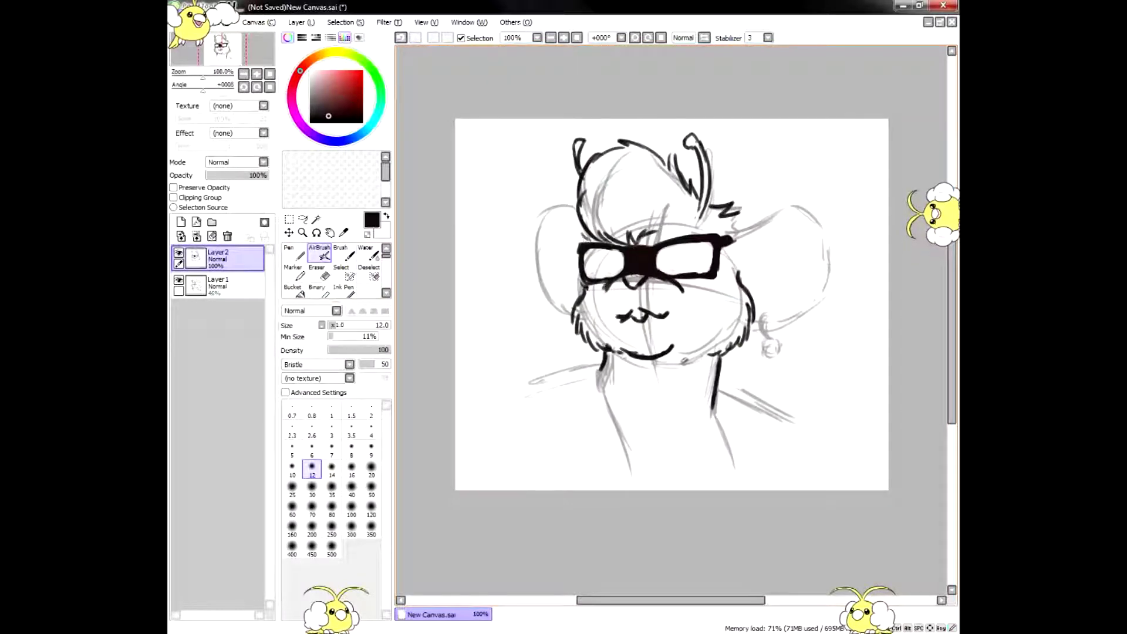
{"action": "mouse_move", "coordinate": [570, 220]}
{"action": "left_mouse_down"}
{"action": "mouse_move", "coordinate": [586, 238]}
{"action": "mouse_move", "coordinate": [531, 225]}
{"action": "left_mouse_up"}
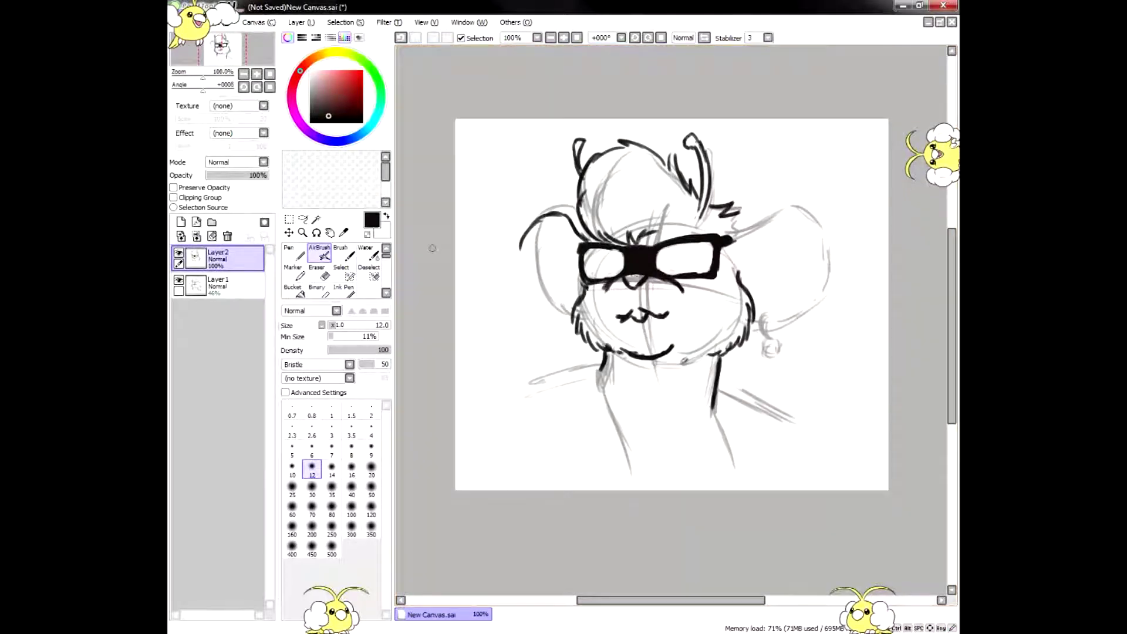
{"action": "key", "text": "e"}
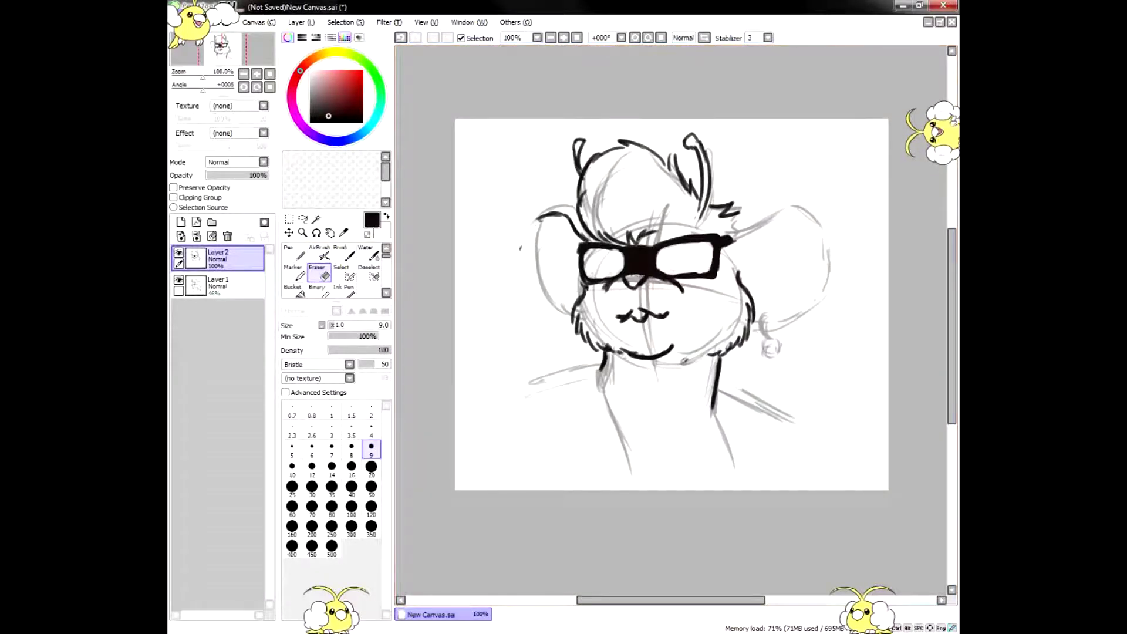
{"action": "left_click", "coordinate": [312, 489]}
{"action": "mouse_move", "coordinate": [521, 247]}
{"action": "left_mouse_down"}
{"action": "mouse_move", "coordinate": [537, 222]}
{"action": "mouse_move", "coordinate": [564, 215]}
{"action": "left_mouse_up"}
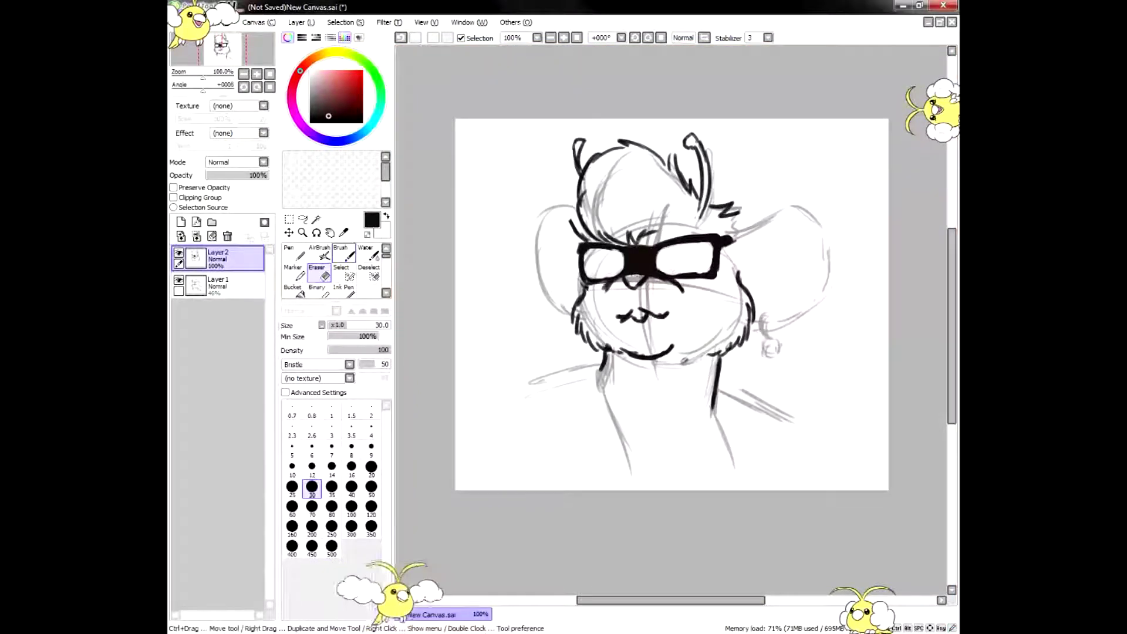
Step: Ink the rounded outline of the ear on the drawing's left side and add its inner fold line with the AirBrush
{"action": "left_click", "coordinate": [319, 254]}
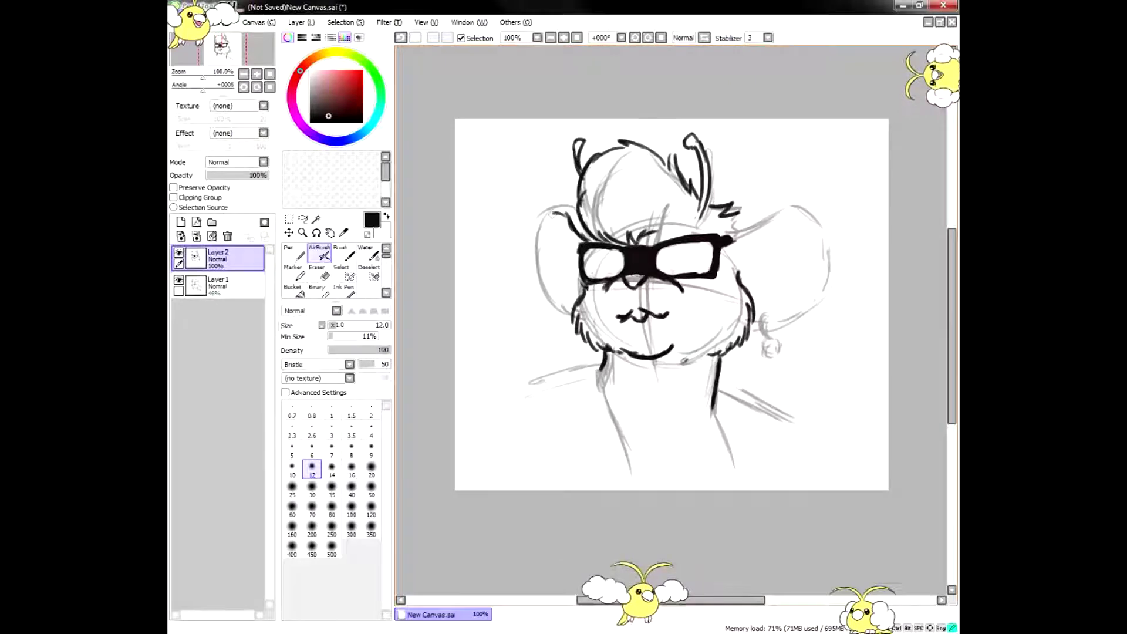
{"action": "left_click_drag", "start_coordinate": [557, 213], "coordinate": [524, 225]}
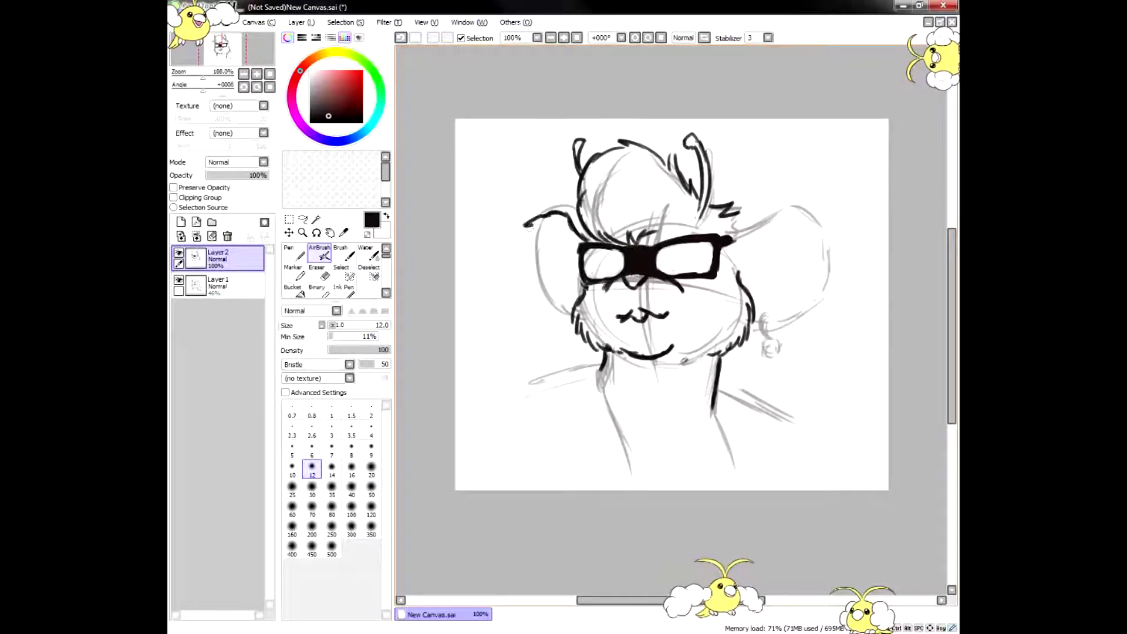
{"action": "mouse_move", "coordinate": [564, 219]}
{"action": "left_mouse_down"}
{"action": "mouse_move", "coordinate": [518, 272]}
{"action": "mouse_move", "coordinate": [566, 307]}
{"action": "left_mouse_up"}
{"action": "left_click", "coordinate": [319, 274]}
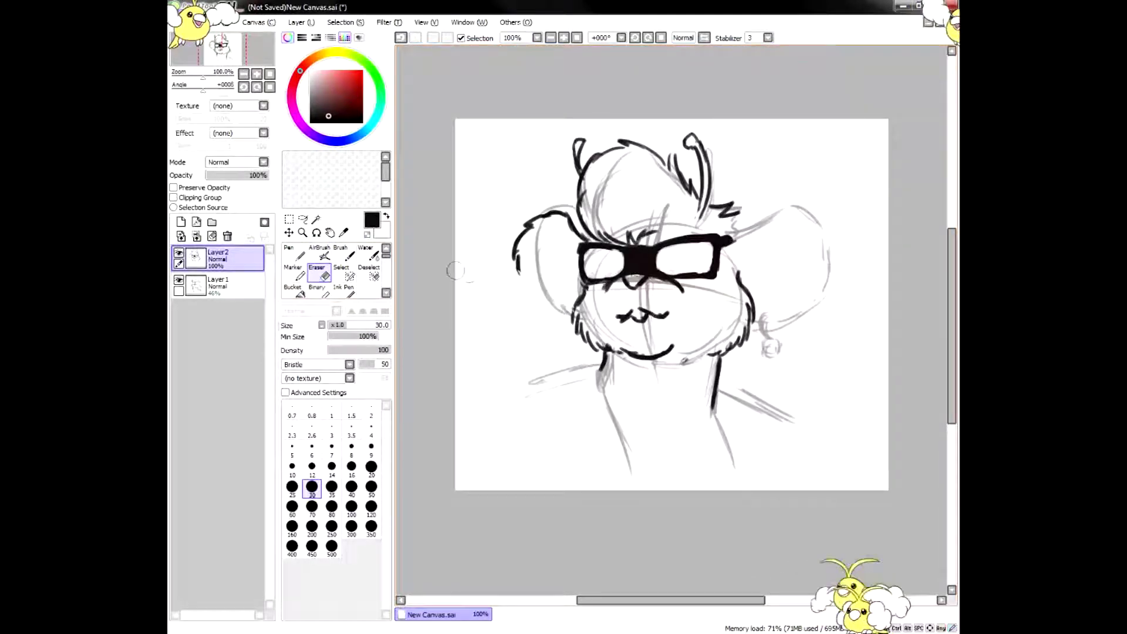
{"action": "key", "text": "e"}
{"action": "mouse_move", "coordinate": [516, 261]}
{"action": "left_mouse_down"}
{"action": "mouse_move", "coordinate": [528, 289]}
{"action": "mouse_move", "coordinate": [574, 312]}
{"action": "left_mouse_up"}
{"action": "left_click_drag", "start_coordinate": [546, 236], "coordinate": [578, 265]}
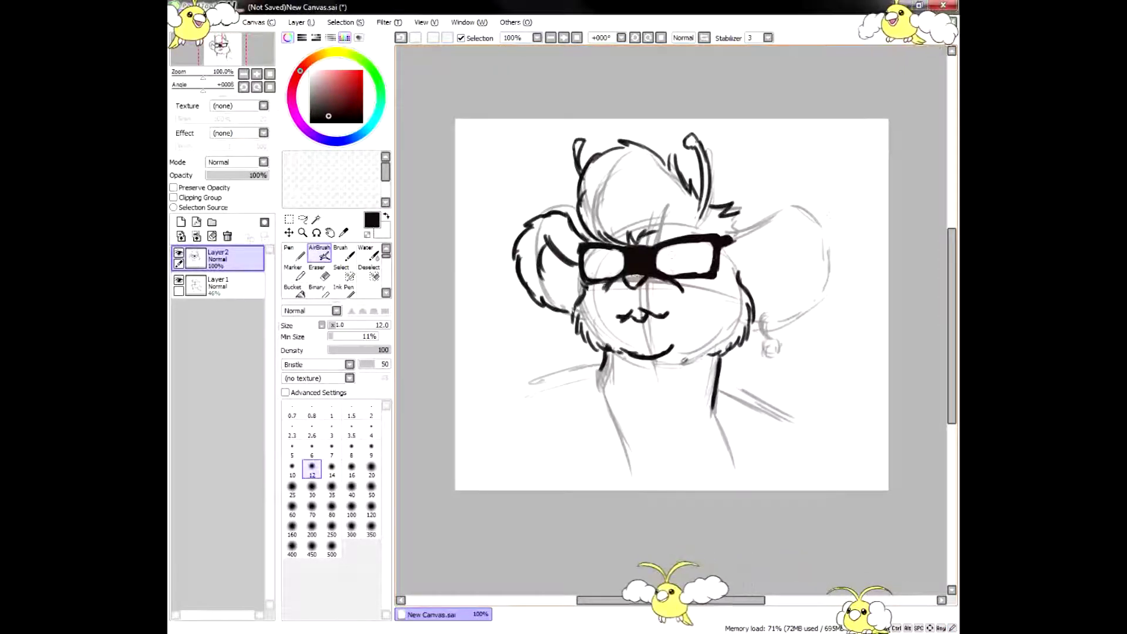
Step: Ink the large rounded ear on the drawing's right side with its inner fold, and add a hair spike above the glasses
{"action": "mouse_move", "coordinate": [756, 221]}
{"action": "left_mouse_down"}
{"action": "mouse_move", "coordinate": [793, 200]}
{"action": "mouse_move", "coordinate": [828, 227]}
{"action": "left_mouse_up"}
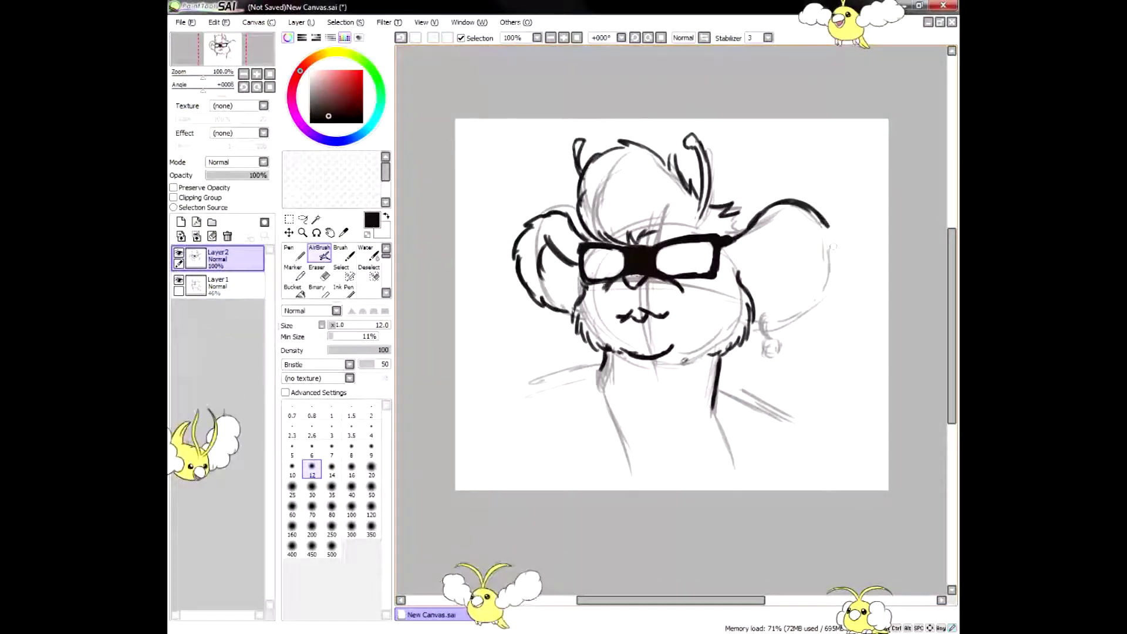
{"action": "left_click_drag", "start_coordinate": [829, 230], "coordinate": [803, 316]}
{"action": "mouse_move", "coordinate": [735, 263]}
{"action": "left_mouse_down"}
{"action": "mouse_move", "coordinate": [787, 228]}
{"action": "mouse_move", "coordinate": [808, 251]}
{"action": "left_mouse_up"}
{"action": "left_click_drag", "start_coordinate": [738, 213], "coordinate": [737, 232]}
Step: Ink an earring with a small hanging ball at the lower edge of the drawing's right ear
{"action": "left_click_drag", "start_coordinate": [952, 305], "coordinate": [952, 322]}
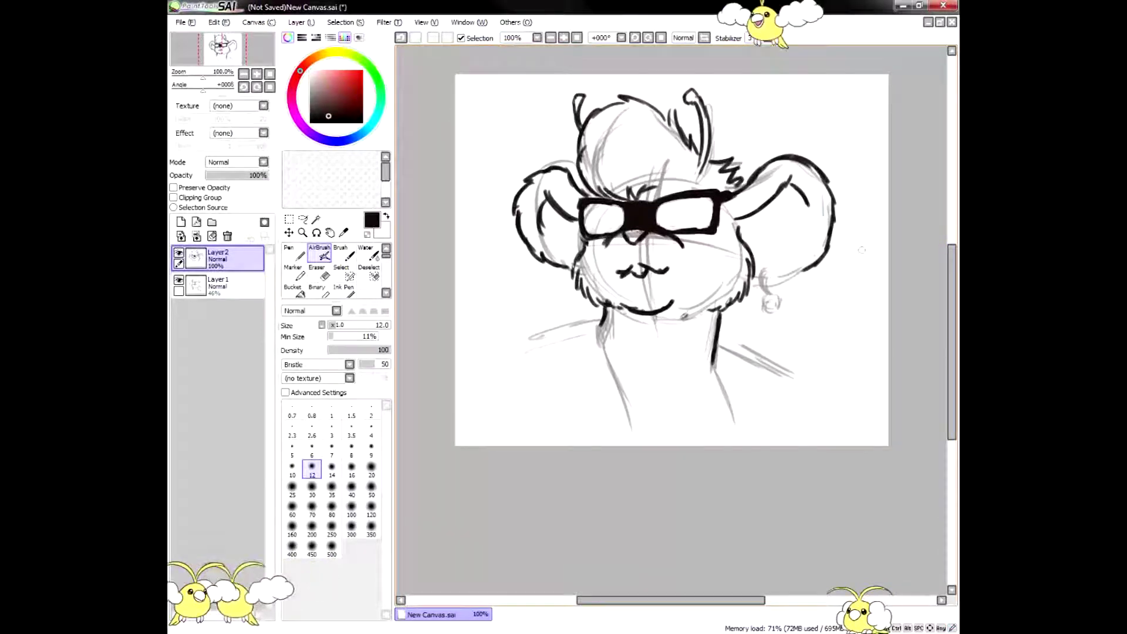
{"action": "mouse_move", "coordinate": [764, 272]}
{"action": "left_mouse_down"}
{"action": "mouse_move", "coordinate": [770, 295]}
{"action": "mouse_move", "coordinate": [775, 273]}
{"action": "mouse_move", "coordinate": [771, 288]}
{"action": "mouse_move", "coordinate": [765, 276]}
{"action": "mouse_move", "coordinate": [755, 285]}
{"action": "left_mouse_up"}
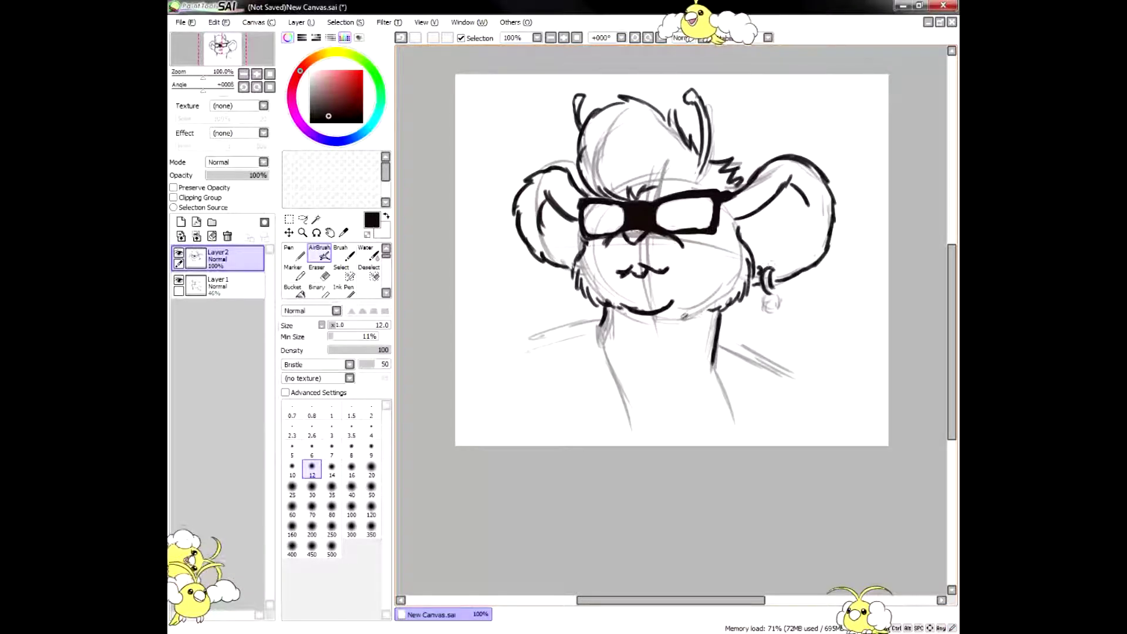
{"action": "left_click_drag", "start_coordinate": [774, 295], "coordinate": [770, 311]}
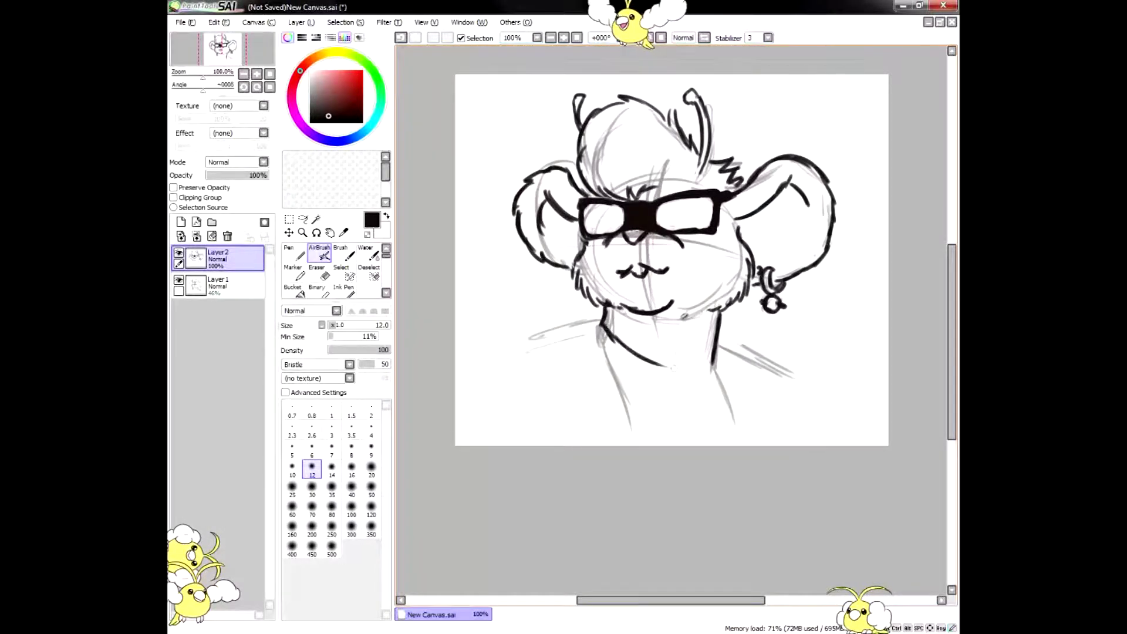
{"action": "left_click_drag", "start_coordinate": [648, 362], "coordinate": [707, 373]}
{"action": "left_click_drag", "start_coordinate": [715, 349], "coordinate": [713, 371]}
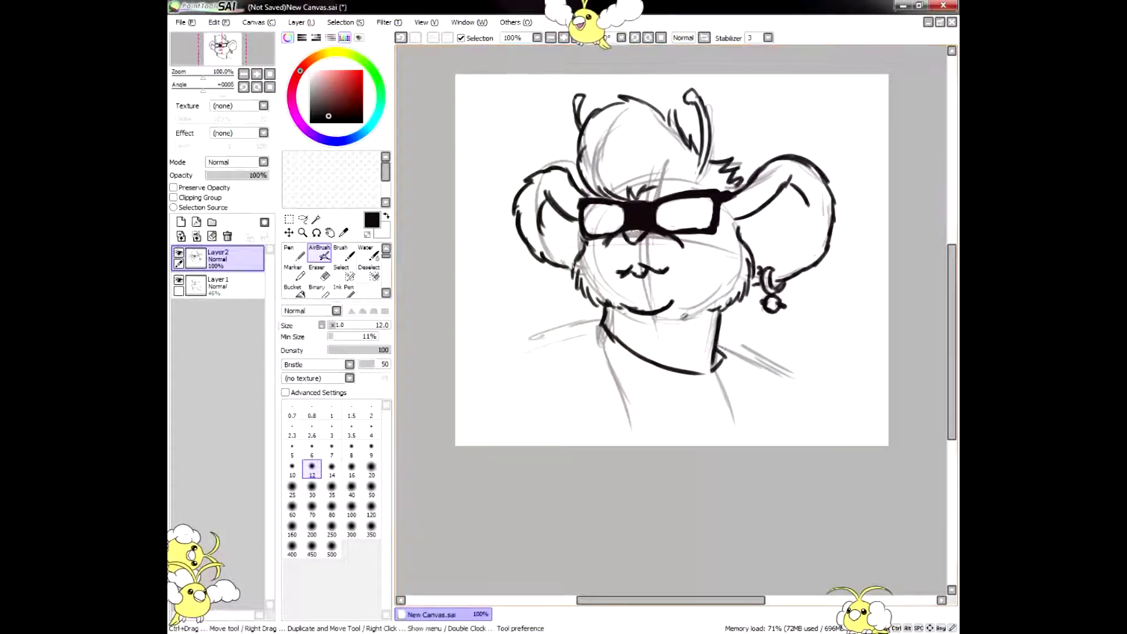
{"action": "key", "text": "e"}
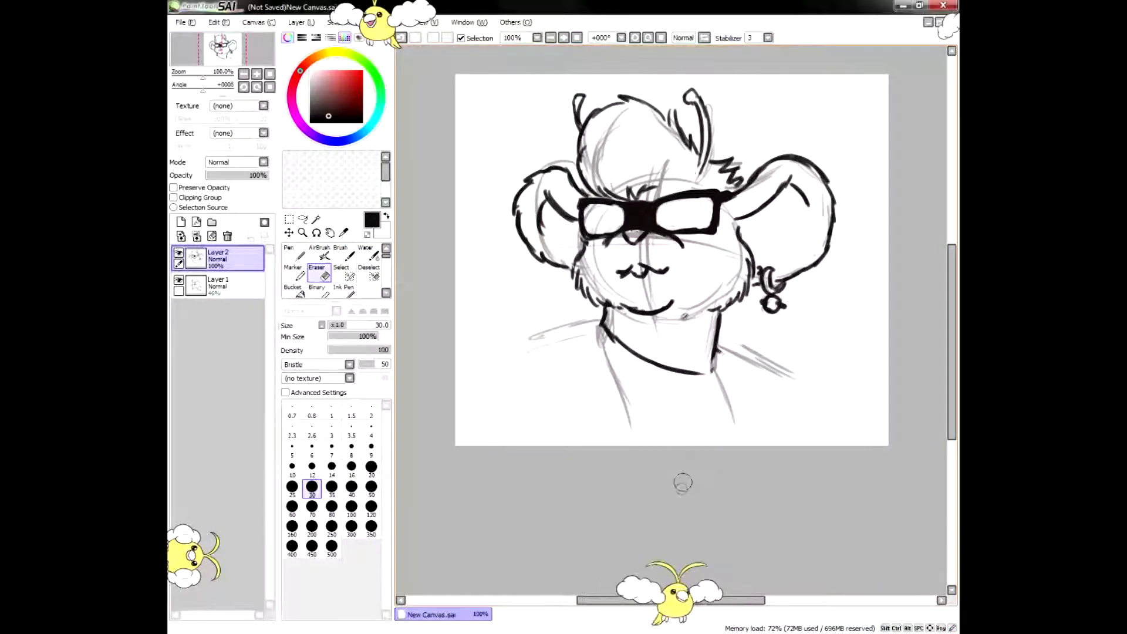
{"action": "left_click_drag", "start_coordinate": [616, 340], "coordinate": [673, 365]}
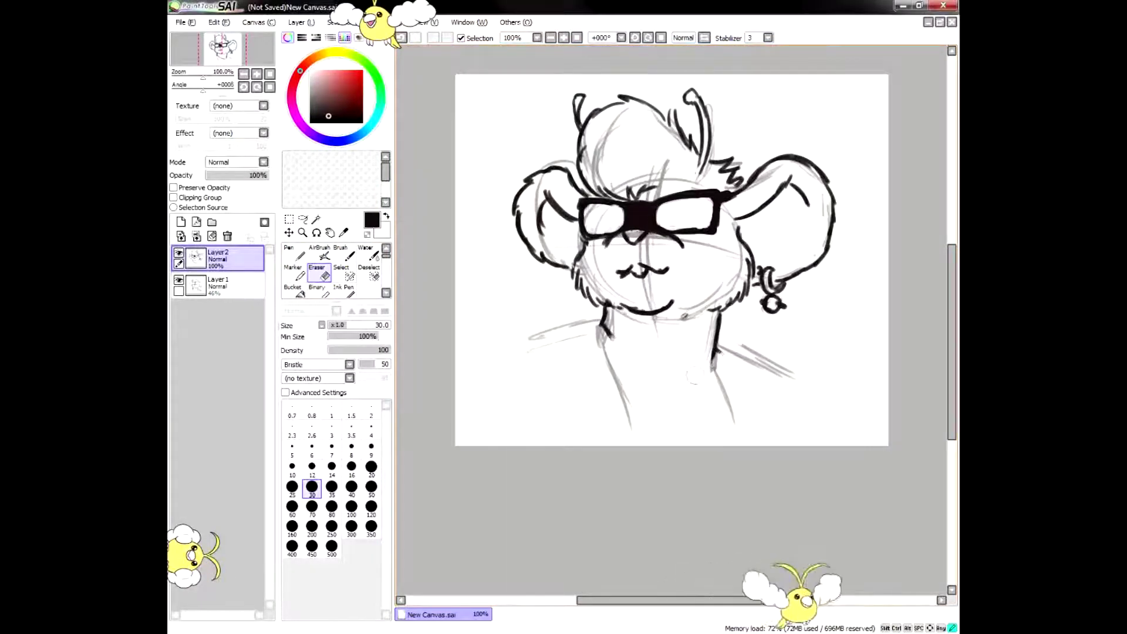
Step: Ink the shirt neckline, the crossing collar lines and the outer lapel on the drawing's right with the AirBrush at size 12
{"action": "left_click", "coordinate": [320, 254]}
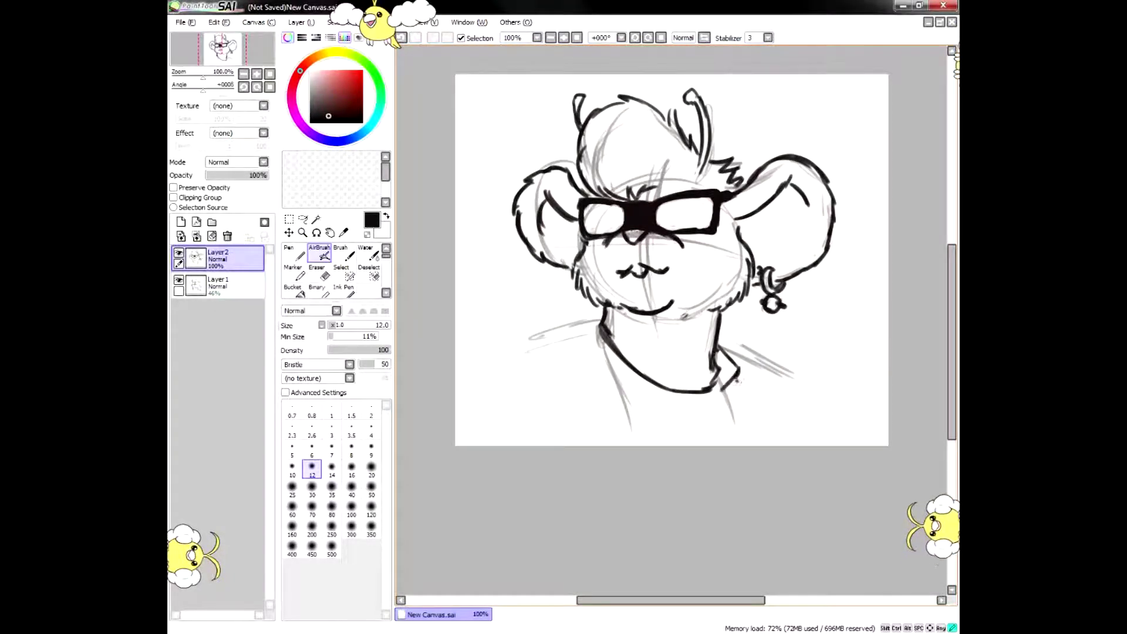
{"action": "left_click_drag", "start_coordinate": [741, 396], "coordinate": [728, 427]}
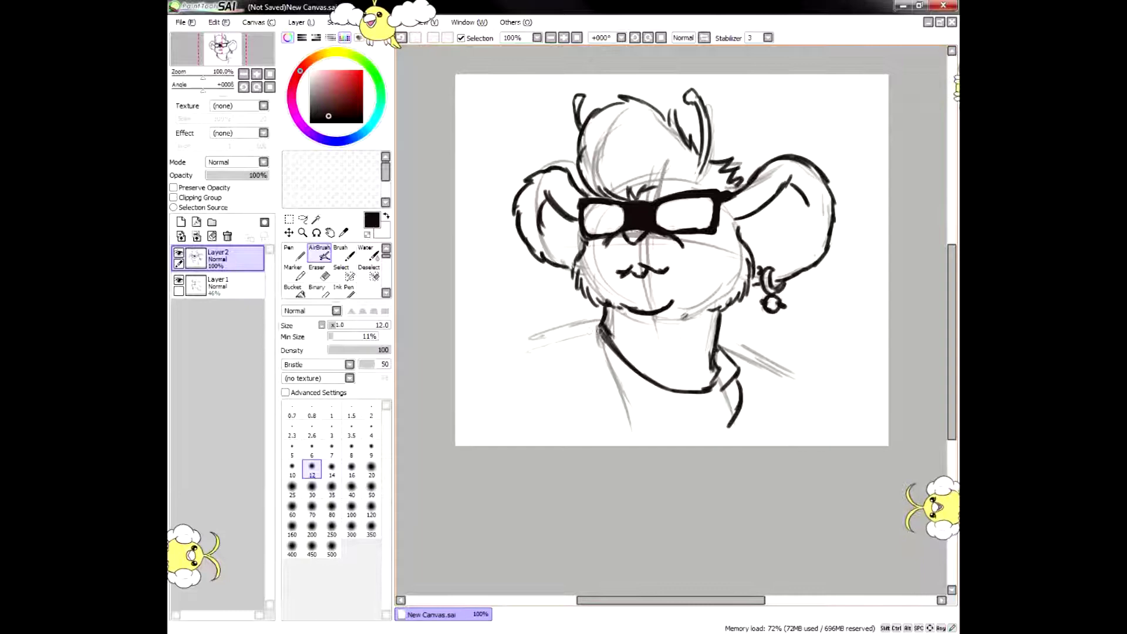
{"action": "left_click_drag", "start_coordinate": [610, 375], "coordinate": [665, 419]}
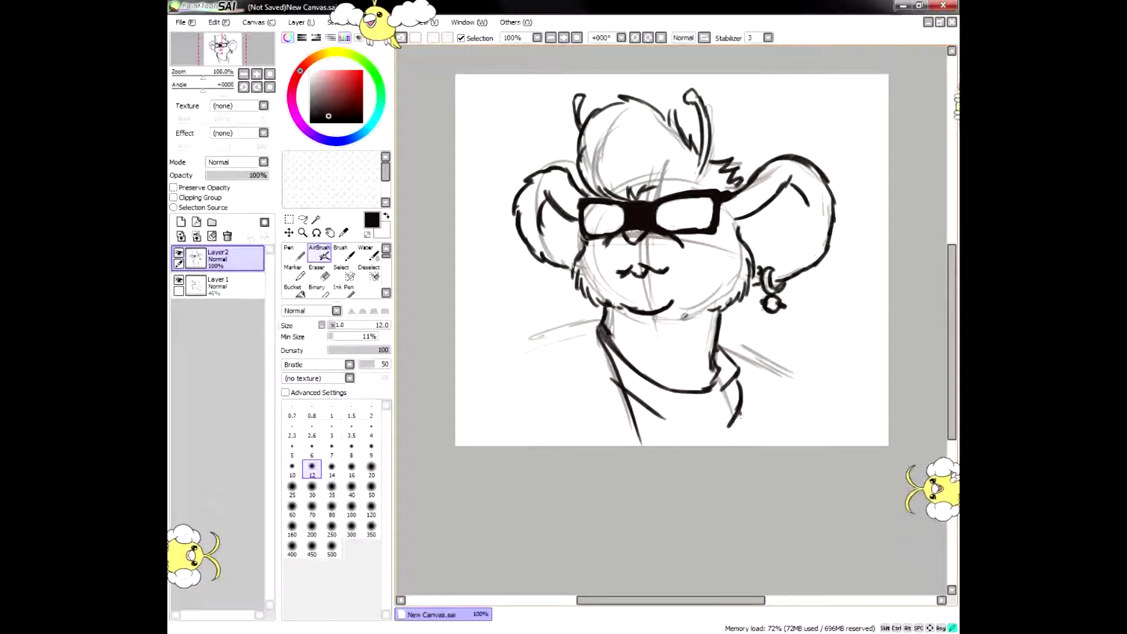
{"action": "left_click_drag", "start_coordinate": [721, 326], "coordinate": [784, 418]}
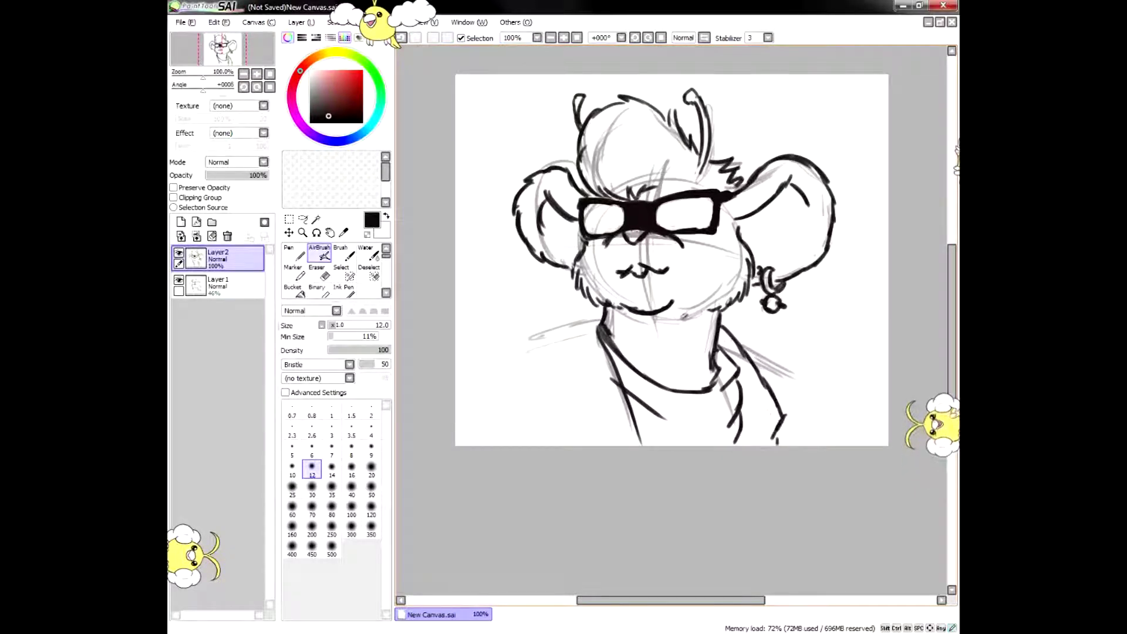
Step: Ink the shoulder line with its oval detail on the drawing's right, and the angular lapel and shoulder line on the left
{"action": "mouse_move", "coordinate": [753, 340]}
{"action": "left_mouse_down"}
{"action": "mouse_move", "coordinate": [763, 357]}
{"action": "mouse_move", "coordinate": [809, 373]}
{"action": "left_mouse_up"}
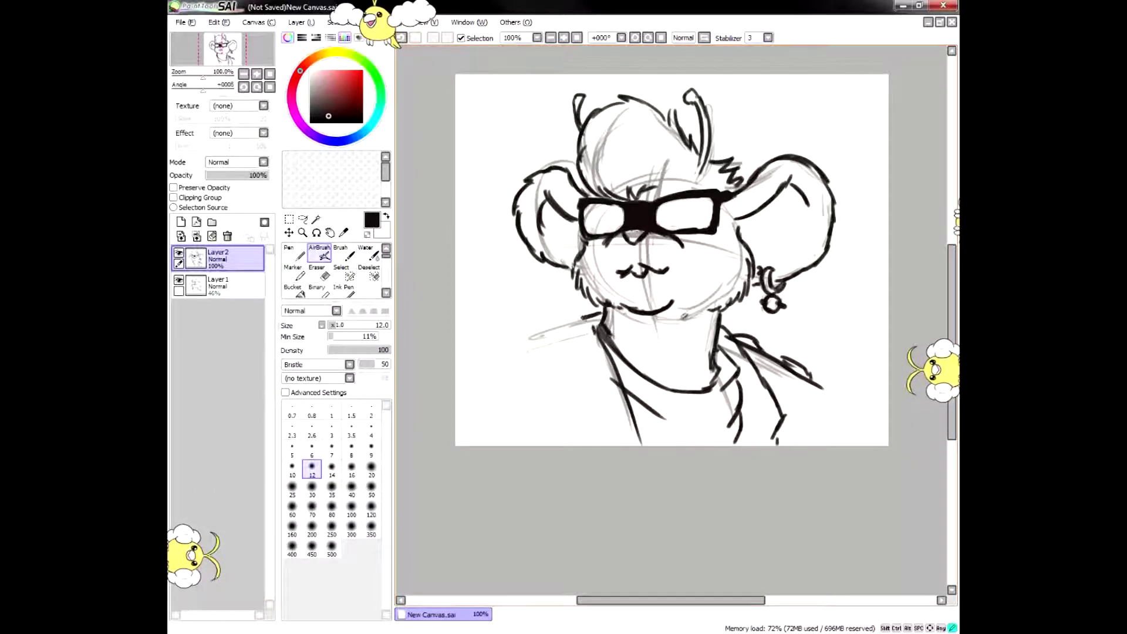
{"action": "mouse_move", "coordinate": [585, 322]}
{"action": "left_mouse_down"}
{"action": "mouse_move", "coordinate": [555, 403]}
{"action": "mouse_move", "coordinate": [612, 444]}
{"action": "left_mouse_up"}
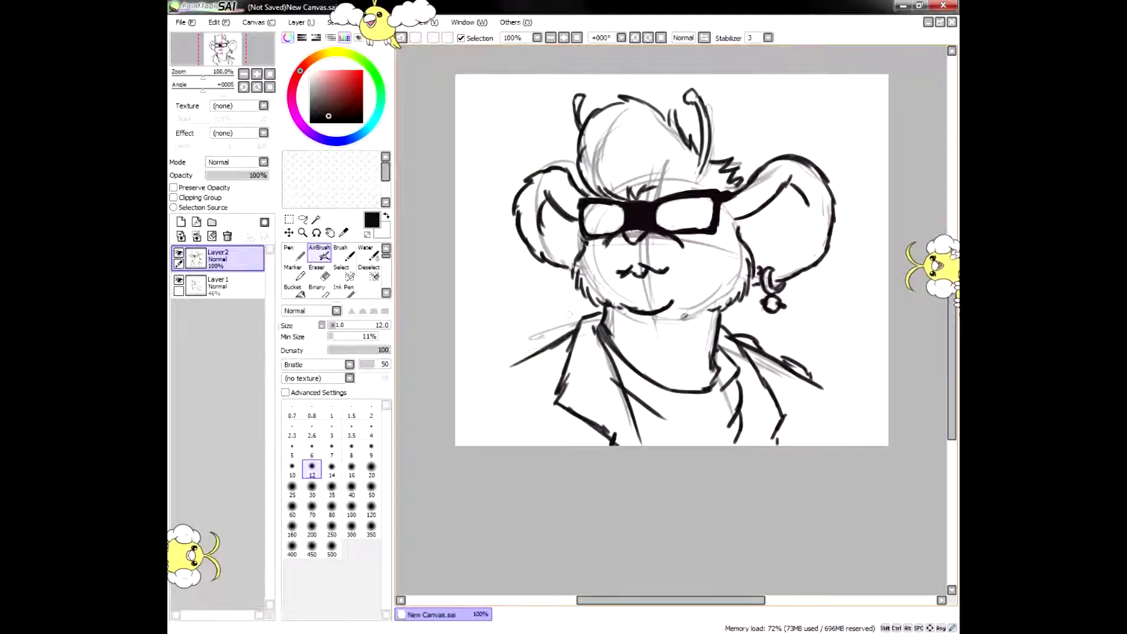
{"action": "left_click", "coordinate": [320, 273]}
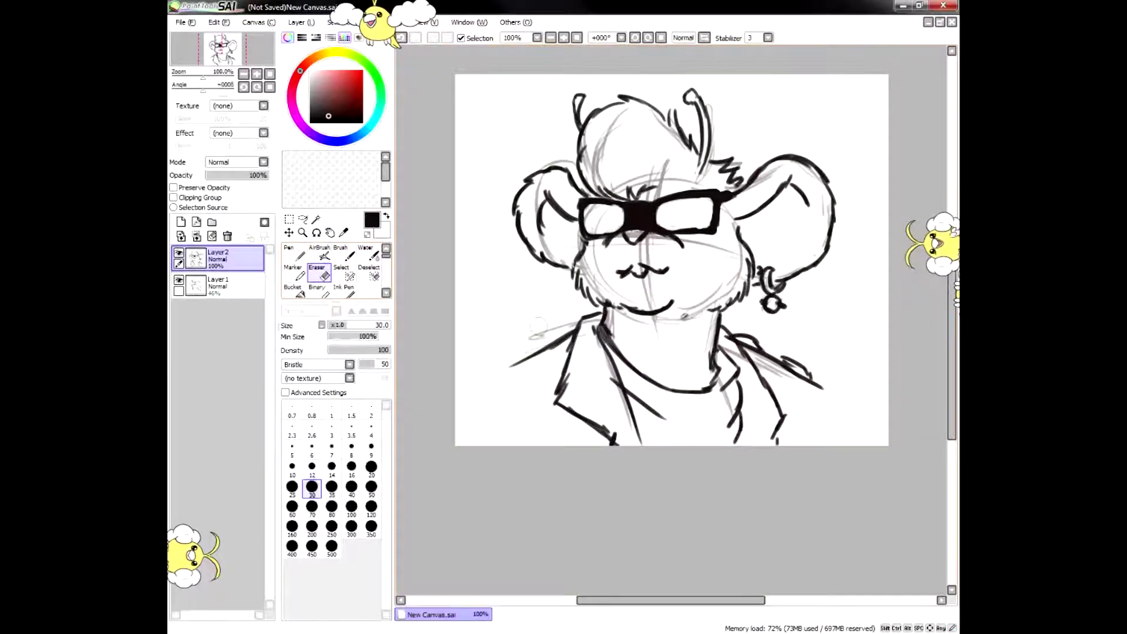
{"action": "left_click", "coordinate": [320, 254]}
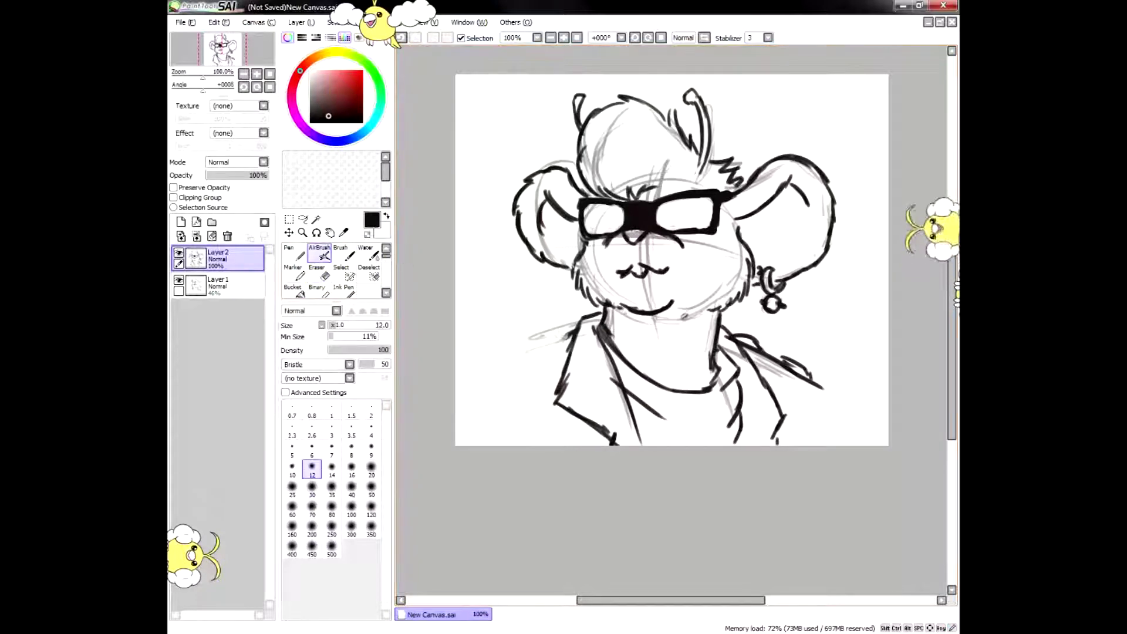
Step: Add two oval links along the left shoulder, erase the line running through them, and ink short upper-arm strokes below both shoulders
{"action": "left_click_drag", "start_coordinate": [506, 371], "coordinate": [549, 346]}
{"action": "left_click_drag", "start_coordinate": [479, 391], "coordinate": [516, 371]}
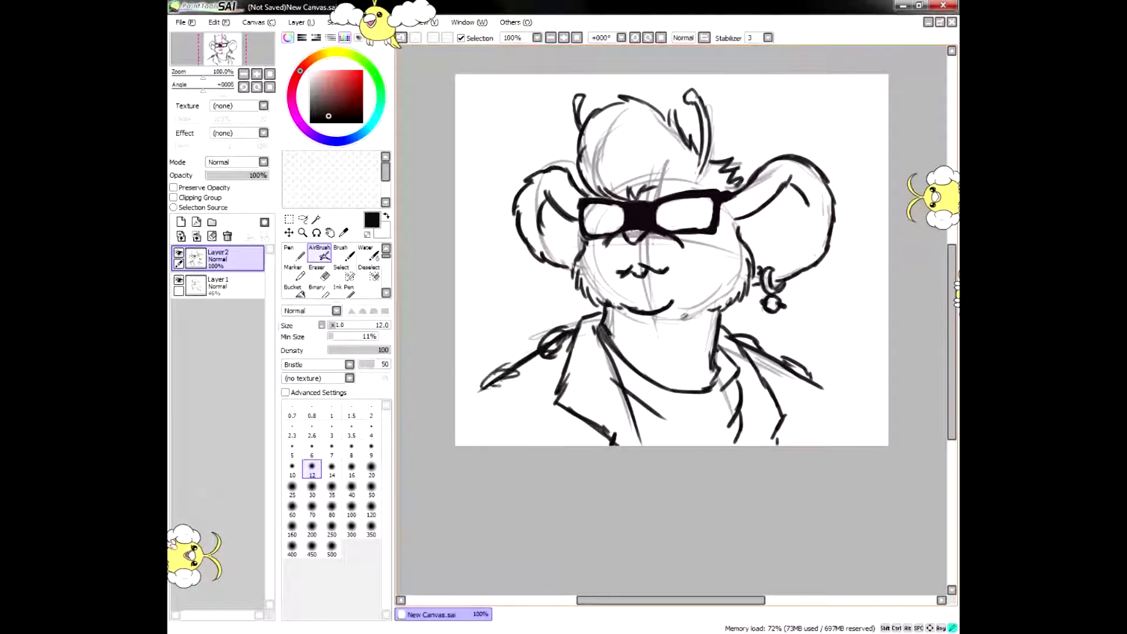
{"action": "key", "text": "e"}
{"action": "left_click_drag", "start_coordinate": [497, 381], "coordinate": [485, 385]}
{"action": "mouse_move", "coordinate": [560, 331]}
{"action": "left_mouse_down"}
{"action": "mouse_move", "coordinate": [548, 356]}
{"action": "mouse_move", "coordinate": [502, 389]}
{"action": "left_mouse_up"}
{"action": "left_click", "coordinate": [320, 253]}
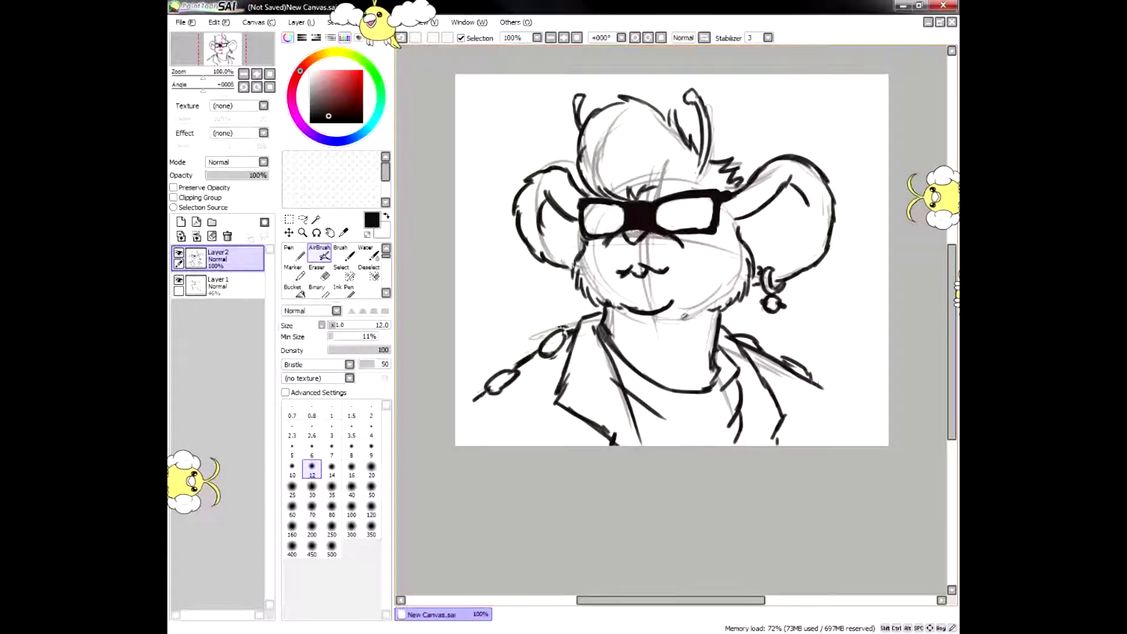
{"action": "left_click_drag", "start_coordinate": [827, 390], "coordinate": [836, 409]}
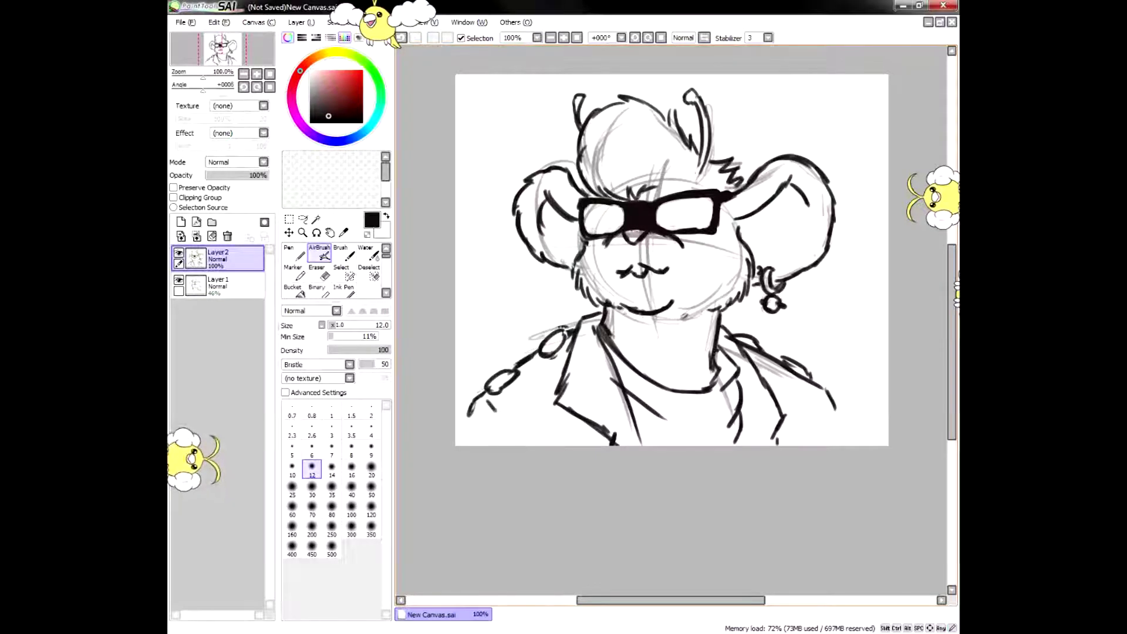
Step: Clean up both lens openings of the glasses with the Eraser and set the Eraser size to 11
{"action": "scroll", "coordinate": [672, 285], "scroll_direction": "up", "scroll_amount": 3}
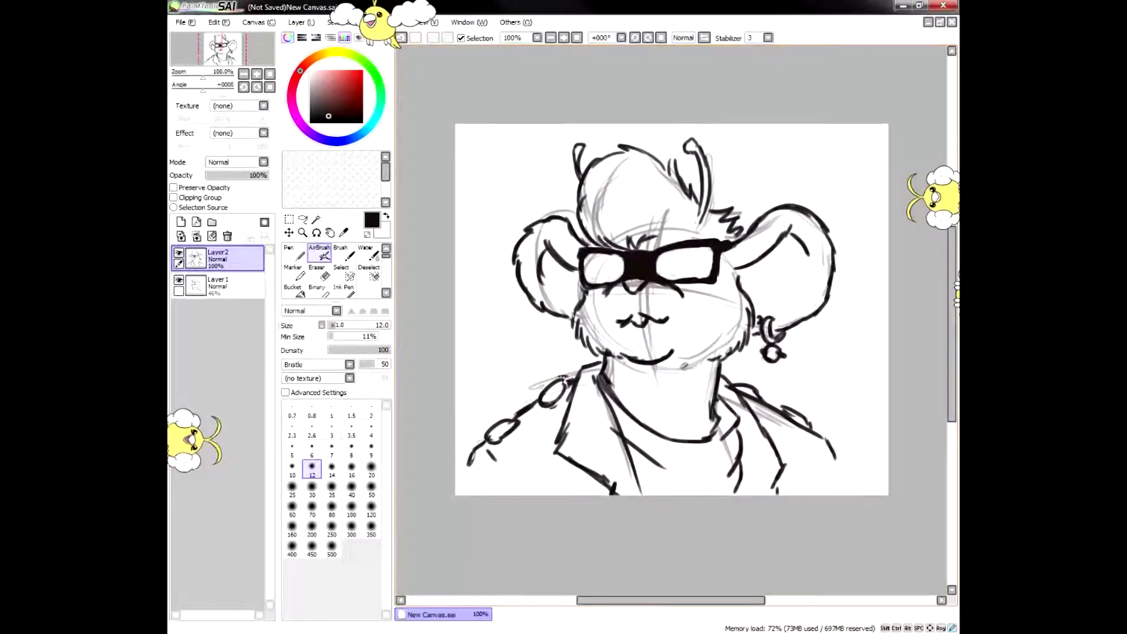
{"action": "left_click", "coordinate": [320, 273]}
{"action": "left_click_drag", "start_coordinate": [605, 269], "coordinate": [606, 266]}
{"action": "left_click_drag", "start_coordinate": [695, 263], "coordinate": [677, 267]}
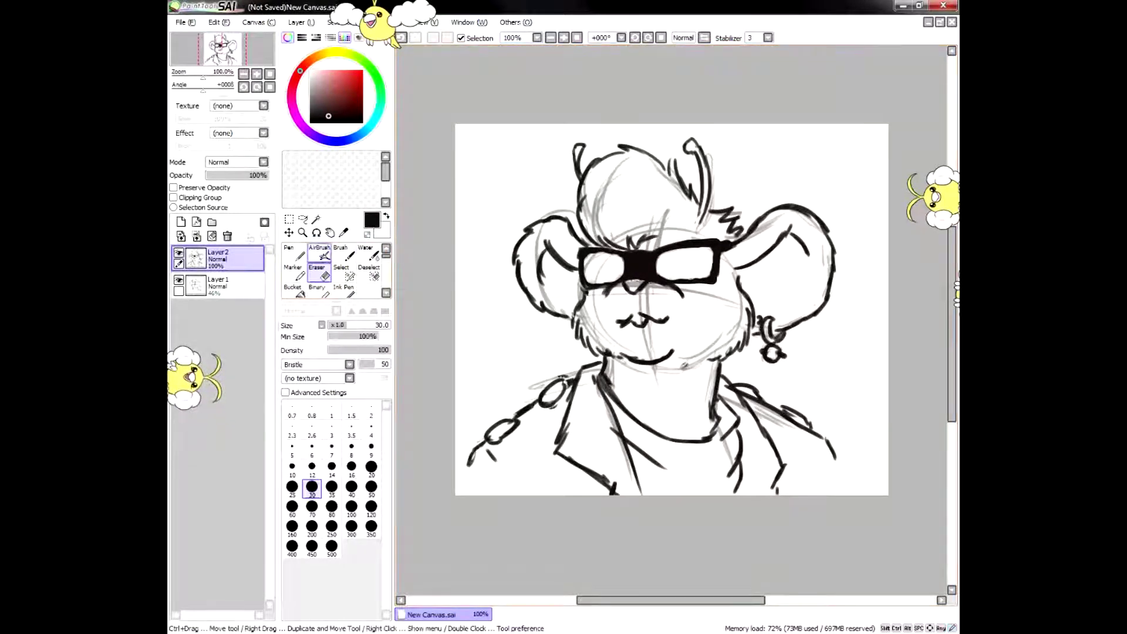
{"action": "key", "text": "v"}
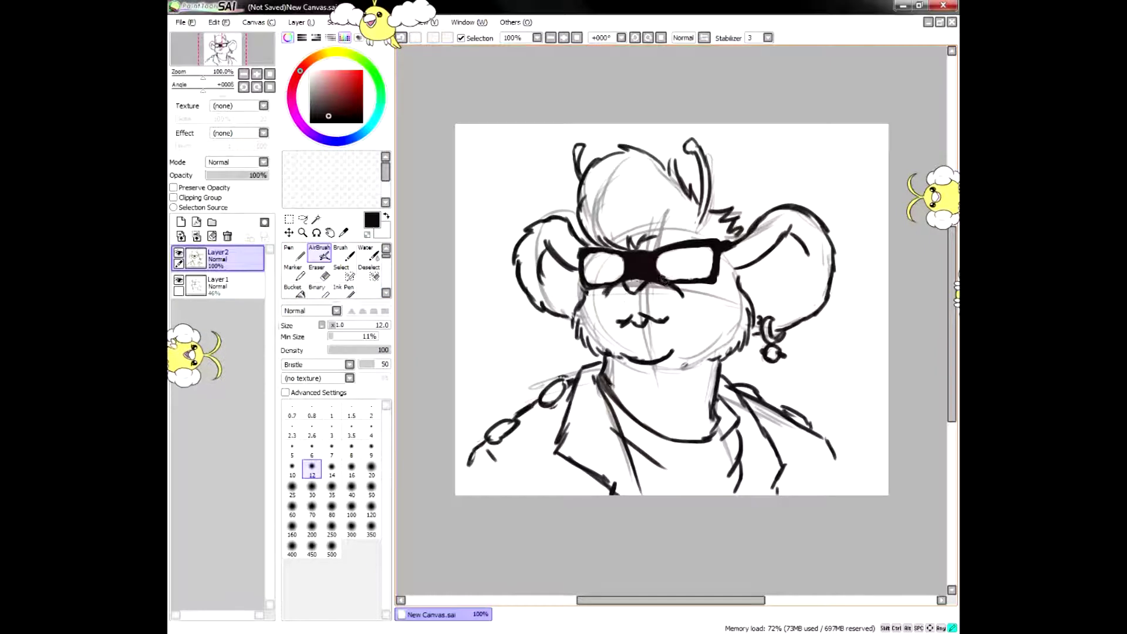
{"action": "key", "text": "e"}
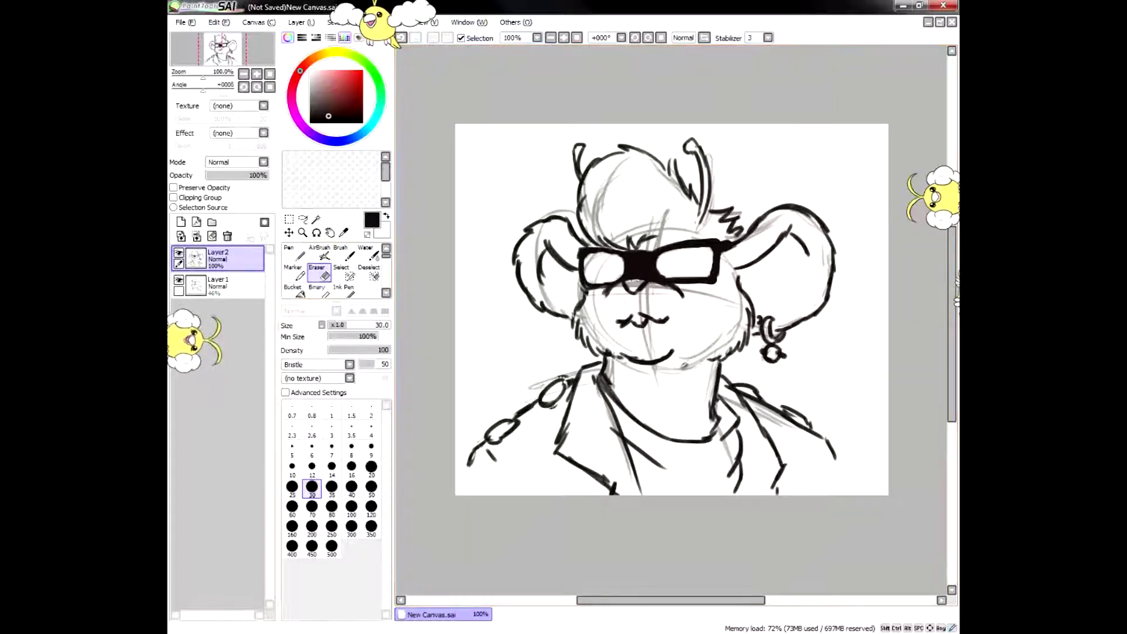
{"action": "key", "text": "bracketleft"}
{"action": "key", "text": "bracketleft"}
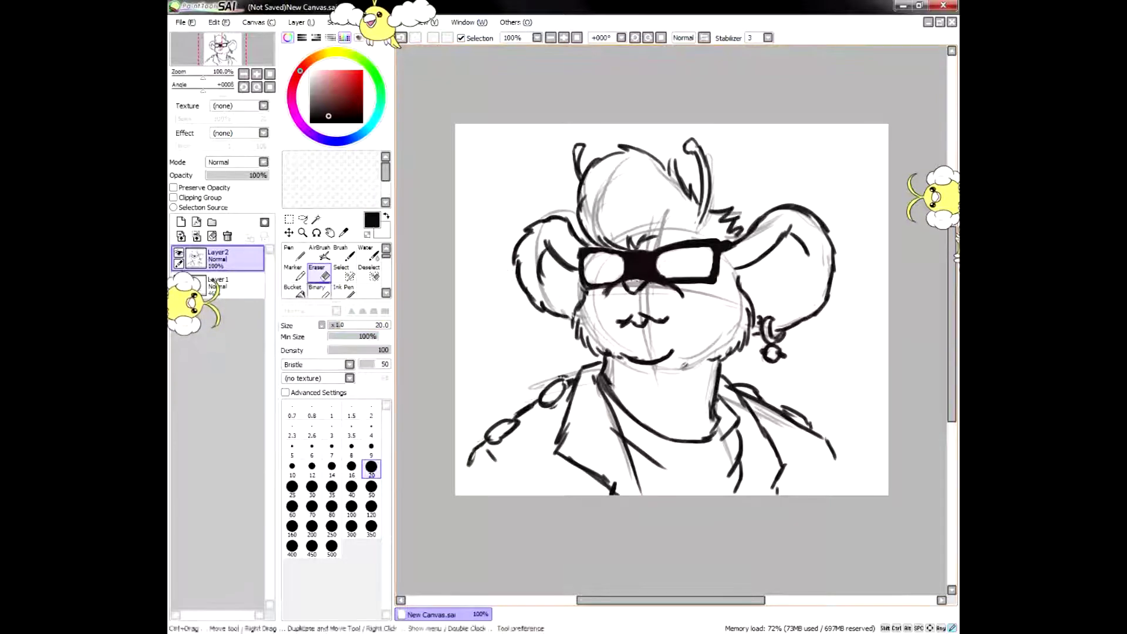
{"action": "left_click", "coordinate": [335, 326]}
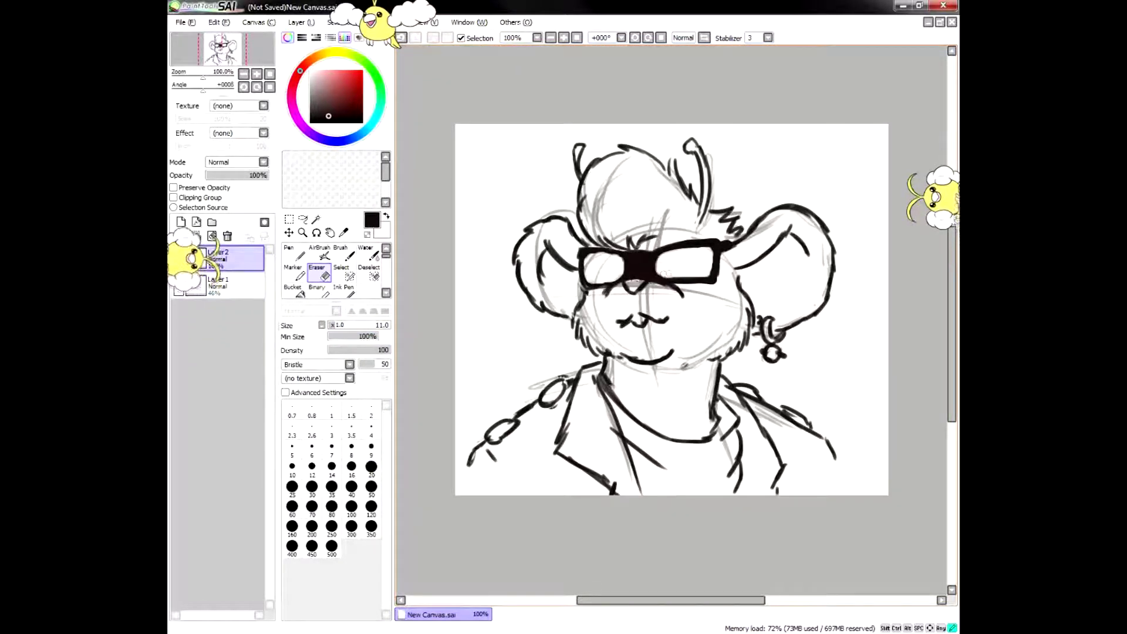
{"action": "left_click", "coordinate": [320, 253]}
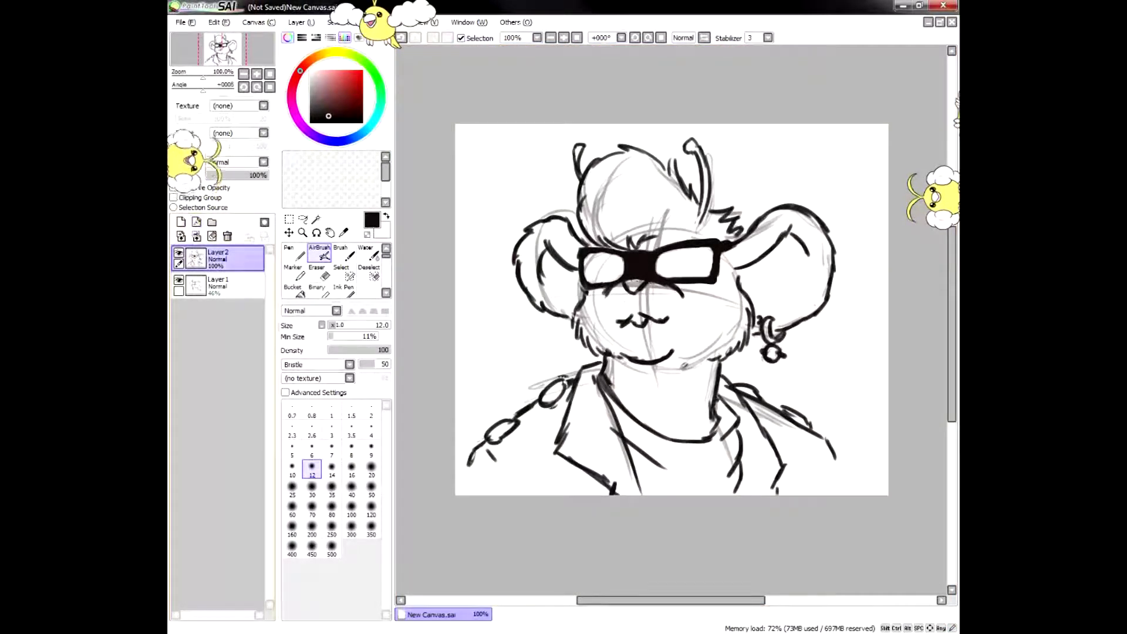
Step: Delete the rough sketch layer, Layer1, keeping only the inked line art
{"action": "left_click", "coordinate": [230, 287]}
{"action": "left_click", "coordinate": [227, 236]}
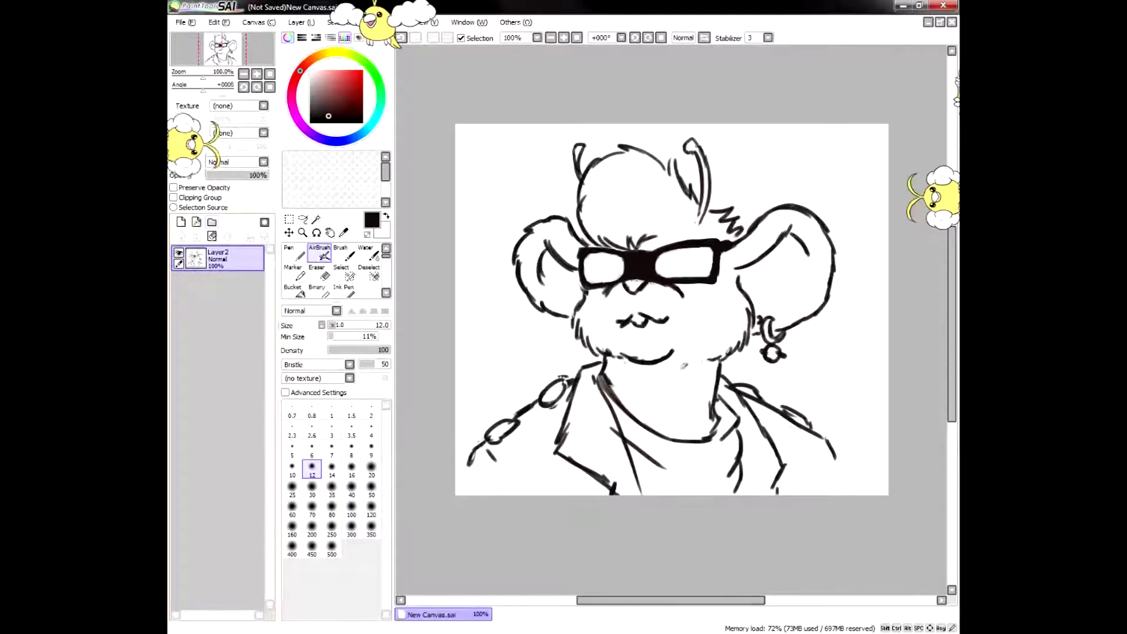
{"action": "key", "text": "e"}
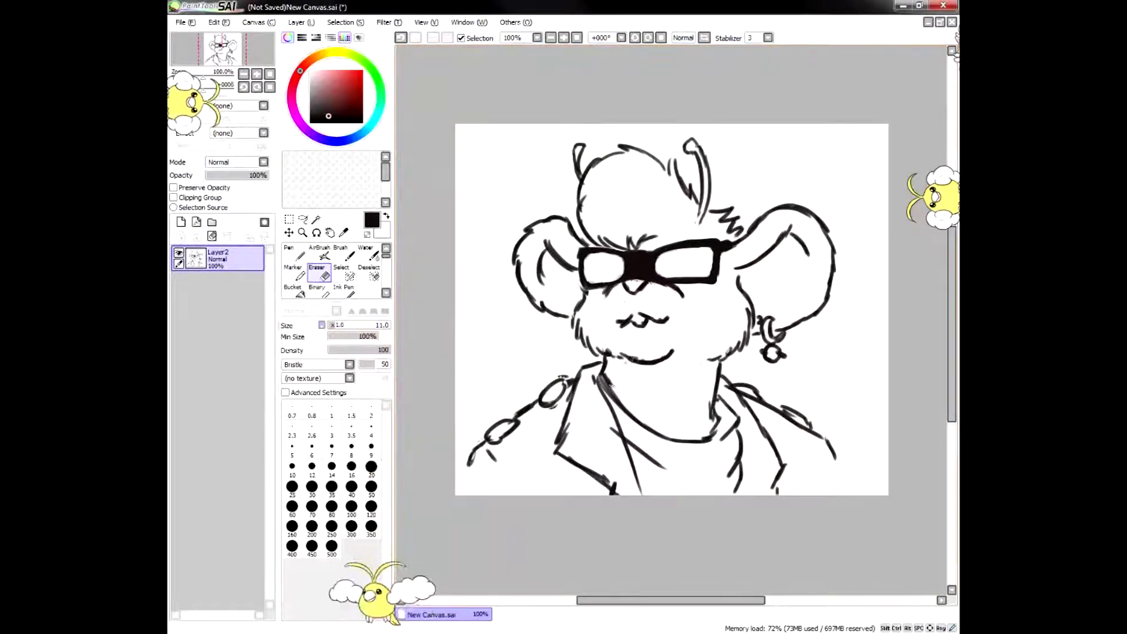
Step: Lasso the mouth, shift it slightly to the right with a transform, and apply the change
{"action": "left_click", "coordinate": [303, 219]}
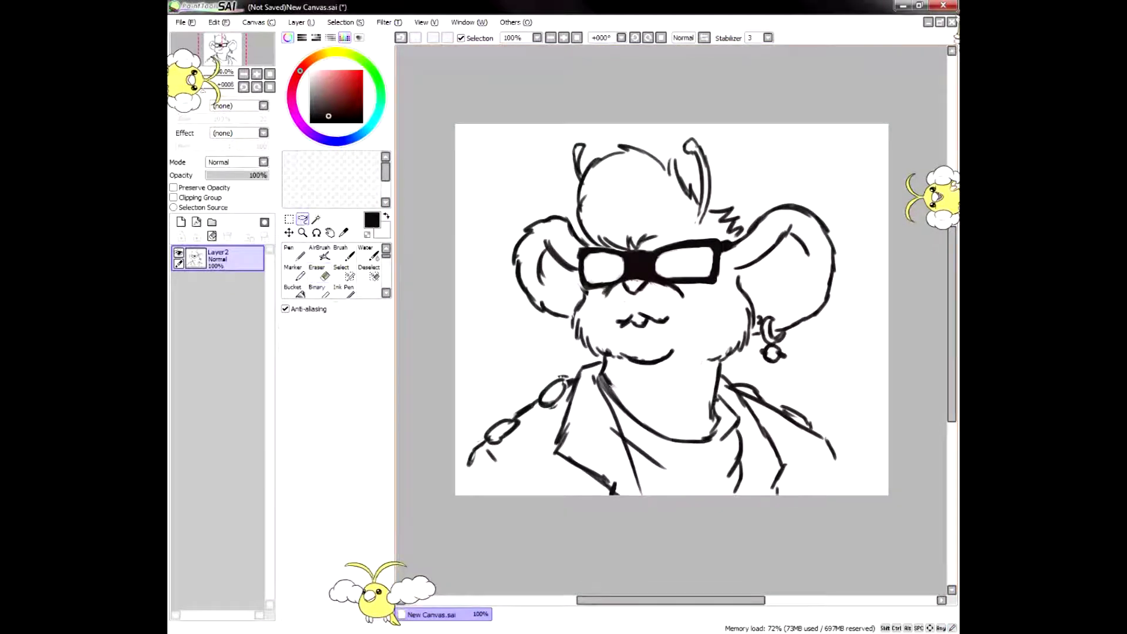
{"action": "left_click_drag", "start_coordinate": [613, 314], "coordinate": [611, 320]}
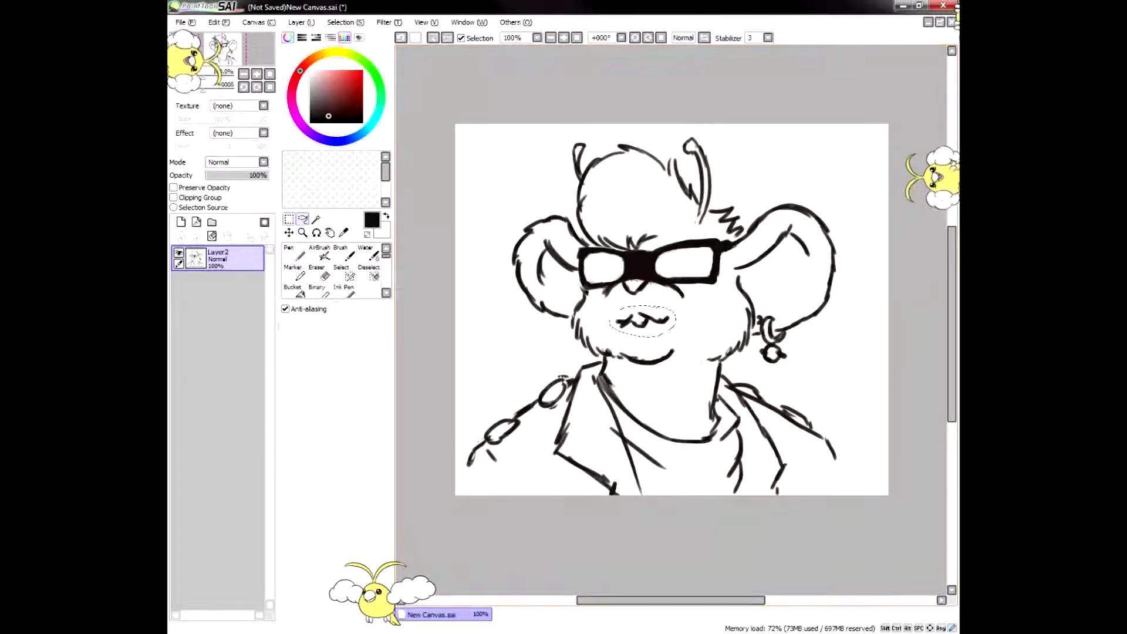
{"action": "left_click", "coordinate": [289, 219]}
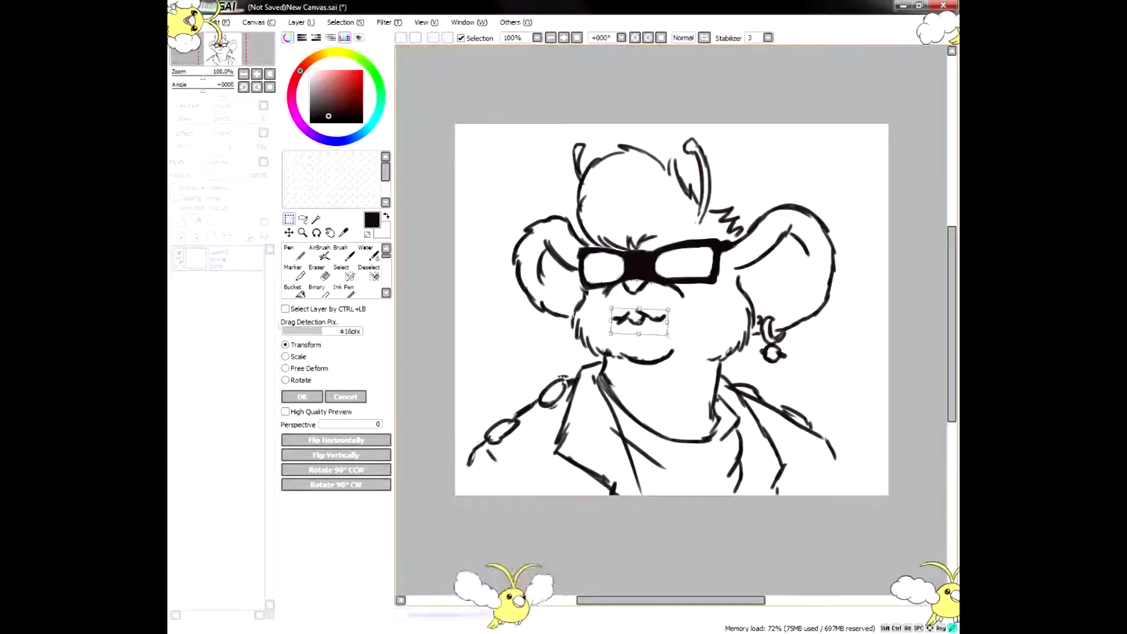
{"action": "left_click_drag", "start_coordinate": [643, 324], "coordinate": [642, 322]}
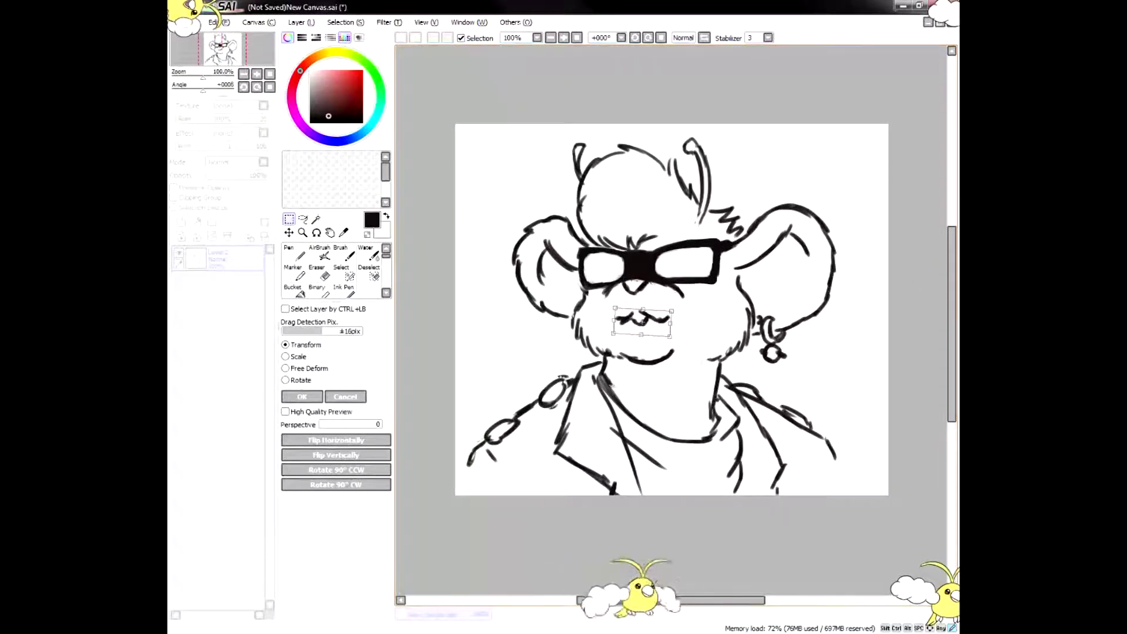
{"action": "left_click", "coordinate": [302, 397]}
Step: Rework the mouth to show small front teeth with the Eraser and AirBrush, and ink short crease lines on the neck
{"action": "left_click", "coordinate": [319, 273]}
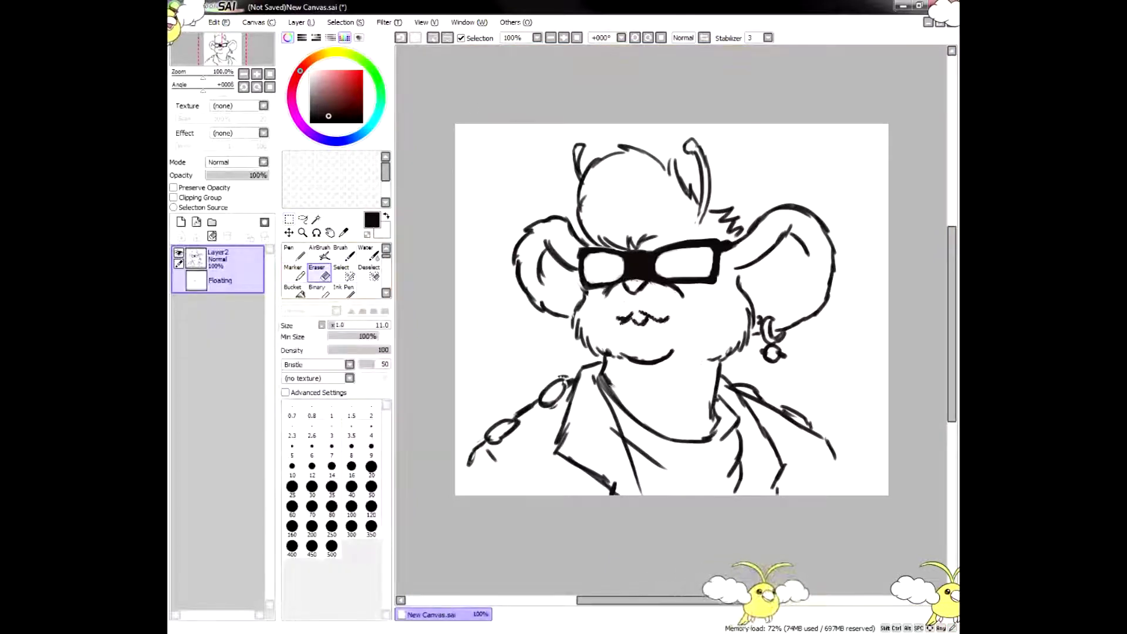
{"action": "left_click_drag", "start_coordinate": [634, 320], "coordinate": [647, 321]}
{"action": "left_click", "coordinate": [320, 254]}
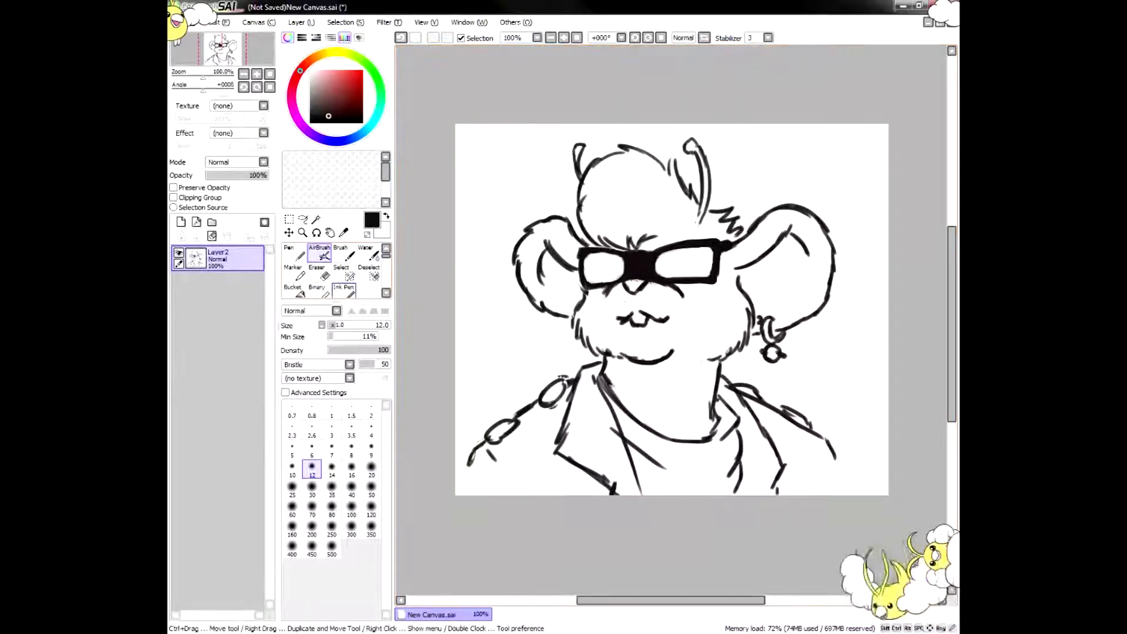
{"action": "left_click", "coordinate": [325, 275]}
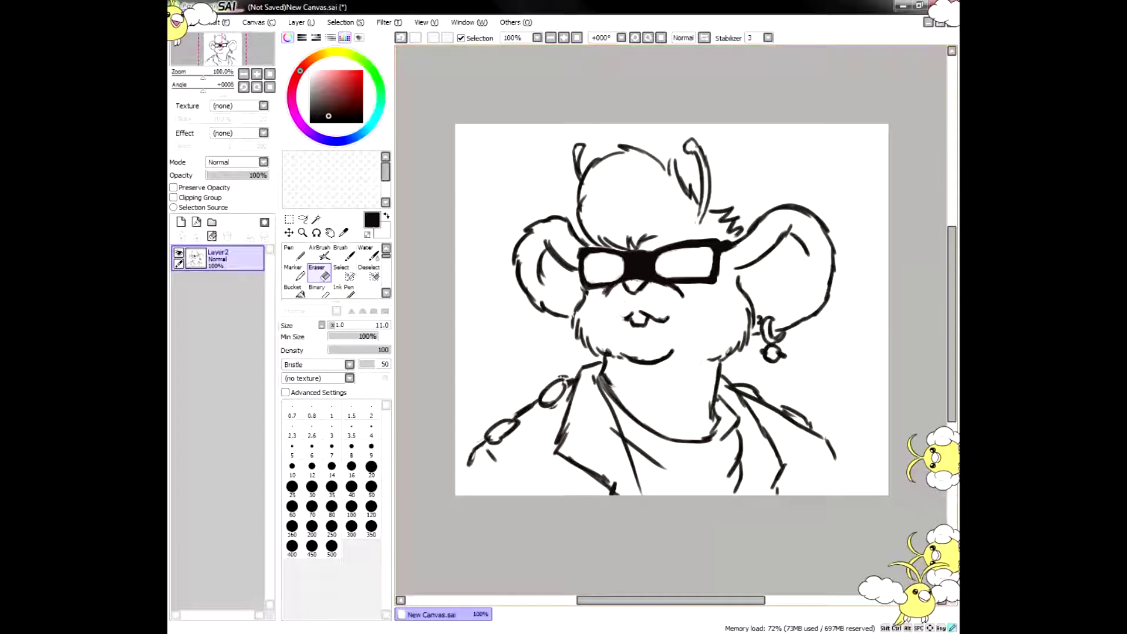
{"action": "left_click", "coordinate": [322, 255]}
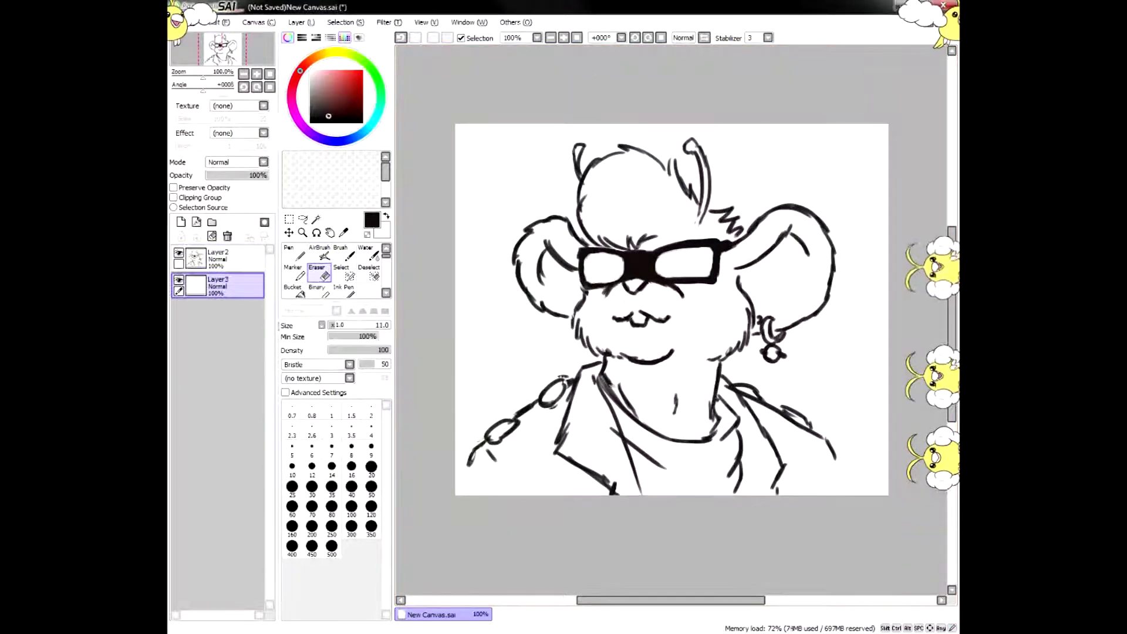
Step: Paint the hair tuft light orange-tan with the Pen at about size 29 on Layer3 beneath the line art
{"action": "left_click_drag", "start_coordinate": [335, 74], "coordinate": [329, 75]}
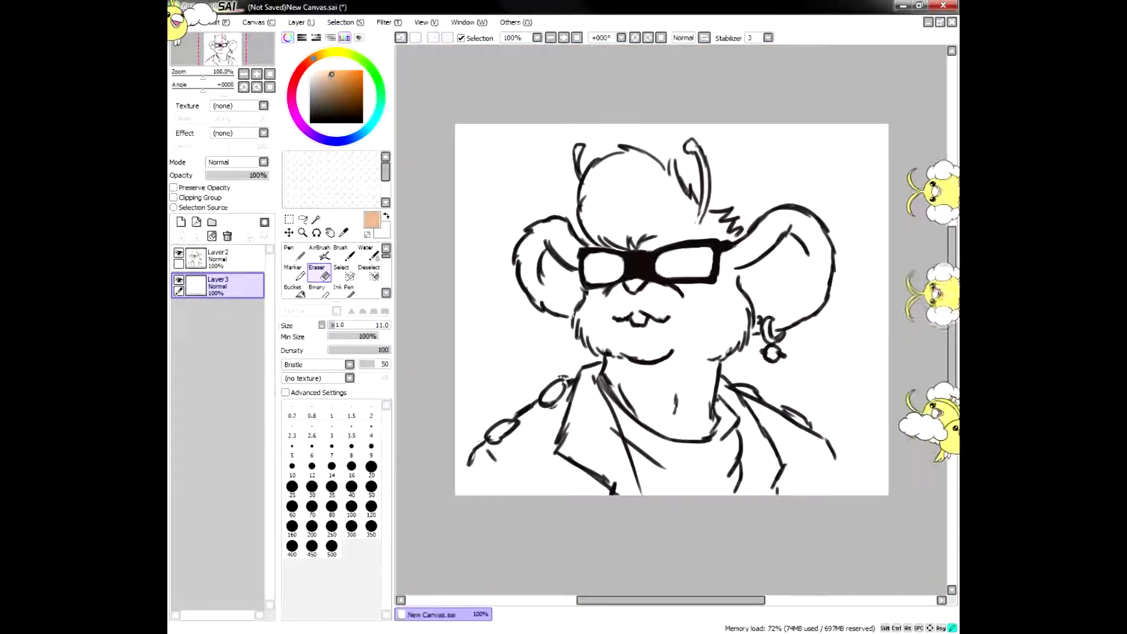
{"action": "left_click", "coordinate": [294, 253]}
{"action": "left_click_drag", "start_coordinate": [335, 325], "coordinate": [346, 325]}
{"action": "left_click", "coordinate": [652, 196]}
{"action": "left_click_drag", "start_coordinate": [329, 75], "coordinate": [331, 75]}
{"action": "mouse_move", "coordinate": [649, 195]}
{"action": "left_mouse_down"}
{"action": "mouse_move", "coordinate": [628, 232]}
{"action": "mouse_move", "coordinate": [643, 236]}
{"action": "mouse_move", "coordinate": [597, 226]}
{"action": "mouse_move", "coordinate": [599, 176]}
{"action": "mouse_move", "coordinate": [649, 170]}
{"action": "left_mouse_up"}
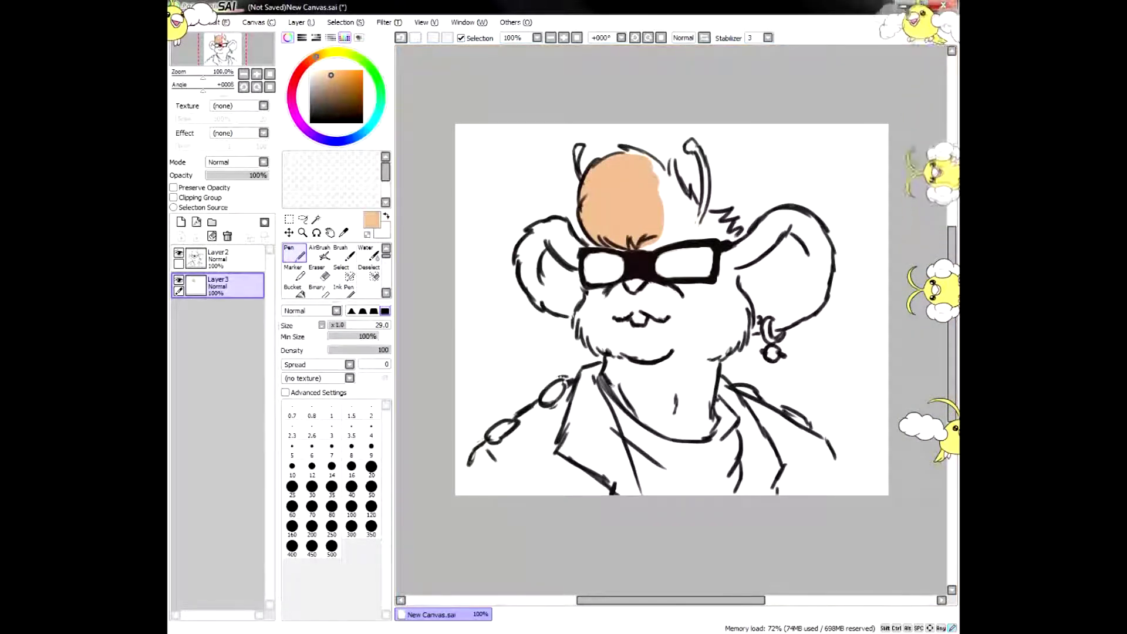
{"action": "left_click_drag", "start_coordinate": [616, 182], "coordinate": [622, 229]}
{"action": "left_click_drag", "start_coordinate": [657, 176], "coordinate": [674, 230]}
{"action": "left_click_drag", "start_coordinate": [345, 325], "coordinate": [340, 325]}
{"action": "mouse_move", "coordinate": [659, 167]}
{"action": "left_mouse_down"}
{"action": "mouse_move", "coordinate": [632, 156]}
{"action": "mouse_move", "coordinate": [669, 182]}
{"action": "mouse_move", "coordinate": [693, 220]}
{"action": "mouse_move", "coordinate": [734, 234]}
{"action": "left_mouse_up"}
Step: Fill the face and neck with the same orange-tan using a smaller Pen
{"action": "key", "text": "["}
{"action": "key", "text": "["}
{"action": "key", "text": "["}
{"action": "key", "text": "["}
{"action": "key", "text": "["}
{"action": "key", "text": "["}
{"action": "mouse_move", "coordinate": [634, 332]}
{"action": "left_mouse_down"}
{"action": "mouse_move", "coordinate": [616, 388]}
{"action": "mouse_move", "coordinate": [702, 435]}
{"action": "left_mouse_up"}
{"action": "mouse_move", "coordinate": [573, 249]}
{"action": "left_mouse_down"}
{"action": "mouse_move", "coordinate": [540, 231]}
{"action": "mouse_move", "coordinate": [531, 261]}
{"action": "mouse_move", "coordinate": [540, 294]}
{"action": "mouse_move", "coordinate": [561, 305]}
{"action": "mouse_move", "coordinate": [565, 290]}
{"action": "mouse_move", "coordinate": [552, 293]}
{"action": "mouse_move", "coordinate": [595, 261]}
{"action": "mouse_move", "coordinate": [735, 258]}
{"action": "mouse_move", "coordinate": [592, 308]}
{"action": "mouse_move", "coordinate": [598, 334]}
{"action": "mouse_move", "coordinate": [651, 303]}
{"action": "mouse_move", "coordinate": [686, 343]}
{"action": "mouse_move", "coordinate": [666, 338]}
{"action": "mouse_move", "coordinate": [707, 396]}
{"action": "left_mouse_up"}
Step: Adjust the Pen size and paint orange-tan from the cheek up into the large ear on the drawing's right
{"action": "key", "text": "["}
{"action": "key", "text": "["}
{"action": "key", "text": "["}
{"action": "key", "text": "["}
{"action": "key", "text": "["}
{"action": "key", "text": "["}
{"action": "key", "text": "["}
{"action": "key", "text": "["}
{"action": "key", "text": "["}
{"action": "key", "text": "["}
{"action": "key", "text": "["}
{"action": "key", "text": "]"}
{"action": "key", "text": "]"}
{"action": "key", "text": "]"}
{"action": "key", "text": "]"}
{"action": "key", "text": "]"}
{"action": "key", "text": "]"}
{"action": "key", "text": "]"}
{"action": "key", "text": "]"}
{"action": "key", "text": "]"}
{"action": "key", "text": "]"}
{"action": "key", "text": "]"}
{"action": "key", "text": "]"}
{"action": "key", "text": "]"}
{"action": "key", "text": "]"}
{"action": "mouse_move", "coordinate": [704, 329]}
{"action": "left_mouse_down"}
{"action": "mouse_move", "coordinate": [748, 264]}
{"action": "mouse_move", "coordinate": [789, 253]}
{"action": "mouse_move", "coordinate": [781, 217]}
{"action": "mouse_move", "coordinate": [821, 253]}
{"action": "mouse_move", "coordinate": [784, 231]}
{"action": "left_mouse_up"}
Step: Reduce the Pen size and finish filling the right ear with orange-tan out to its edges
{"action": "key", "text": "["}
{"action": "key", "text": "["}
{"action": "key", "text": "["}
{"action": "key", "text": "["}
{"action": "key", "text": "["}
{"action": "key", "text": "["}
{"action": "key", "text": "["}
{"action": "key", "text": "["}
{"action": "key", "text": "["}
{"action": "mouse_move", "coordinate": [741, 314]}
{"action": "left_mouse_down"}
{"action": "mouse_move", "coordinate": [734, 348]}
{"action": "mouse_move", "coordinate": [801, 311]}
{"action": "mouse_move", "coordinate": [822, 270]}
{"action": "left_mouse_up"}
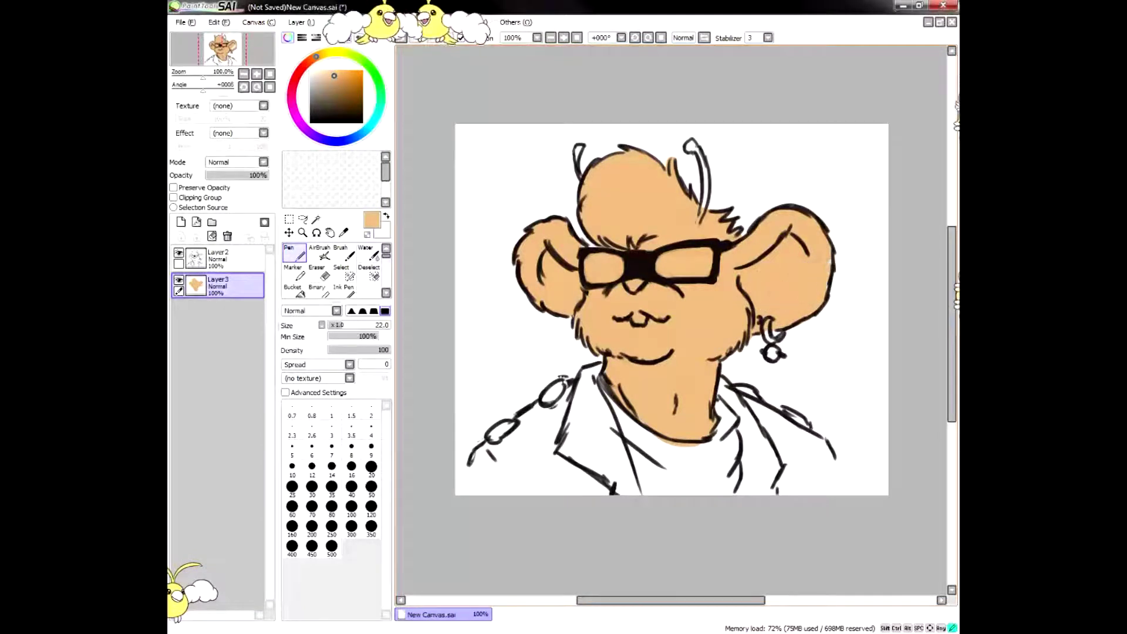
Step: Paint small orange-tan patches for the upper arms below both shoulders
{"action": "key", "text": "e"}
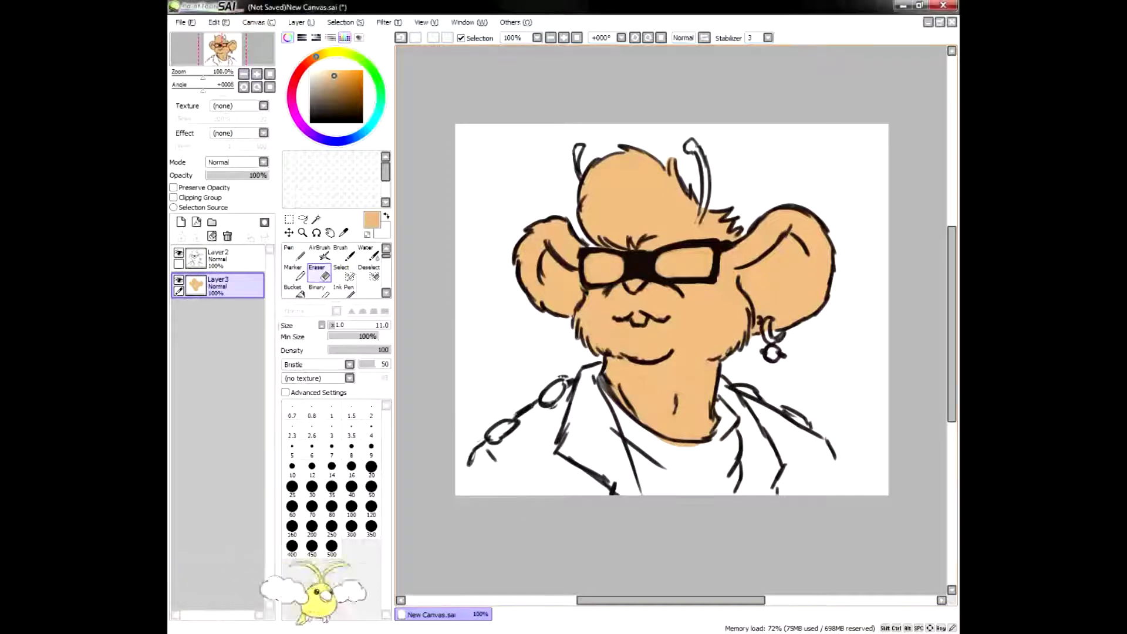
{"action": "key", "text": "n"}
{"action": "left_click_drag", "start_coordinate": [482, 457], "coordinate": [492, 476]}
{"action": "left_click_drag", "start_coordinate": [824, 448], "coordinate": [833, 465]}
Step: Soften the two upper-arm patches so their colour fades out toward the bottom of the drawing
{"action": "key", "text": "e"}
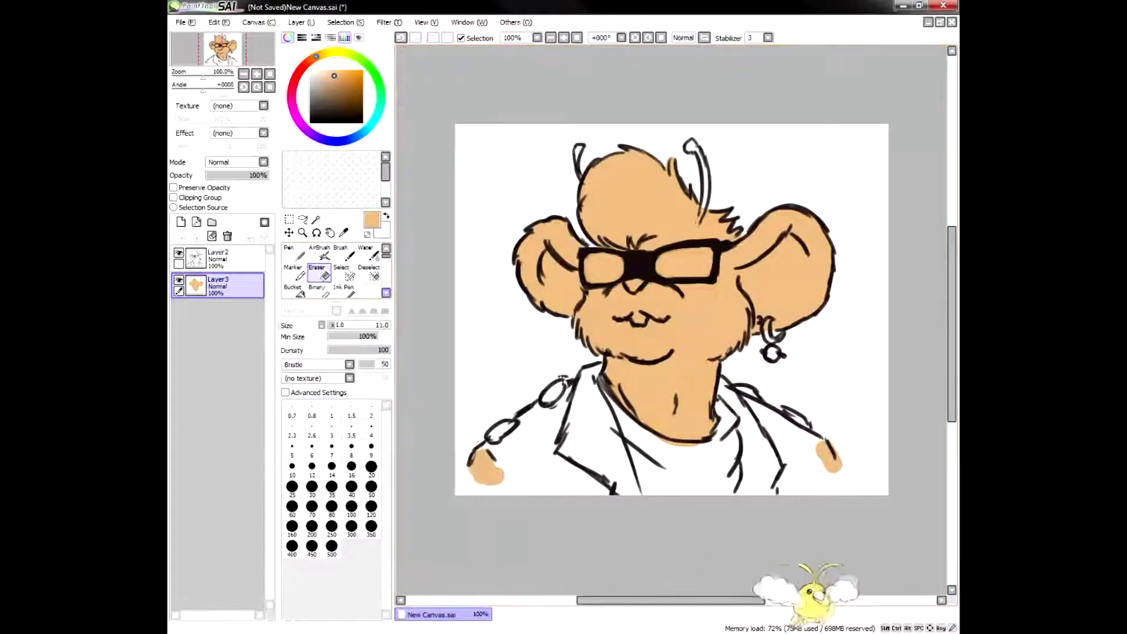
{"action": "scroll", "coordinate": [336, 271], "scroll_direction": "down", "scroll_amount": 2}
{"action": "left_click", "coordinate": [344, 273]}
{"action": "left_click_drag", "start_coordinate": [495, 465], "coordinate": [499, 480]}
{"action": "left_click_drag", "start_coordinate": [821, 445], "coordinate": [838, 480]}
{"action": "scroll", "coordinate": [320, 271], "scroll_direction": "up", "scroll_amount": 1}
{"action": "left_click", "coordinate": [320, 272]}
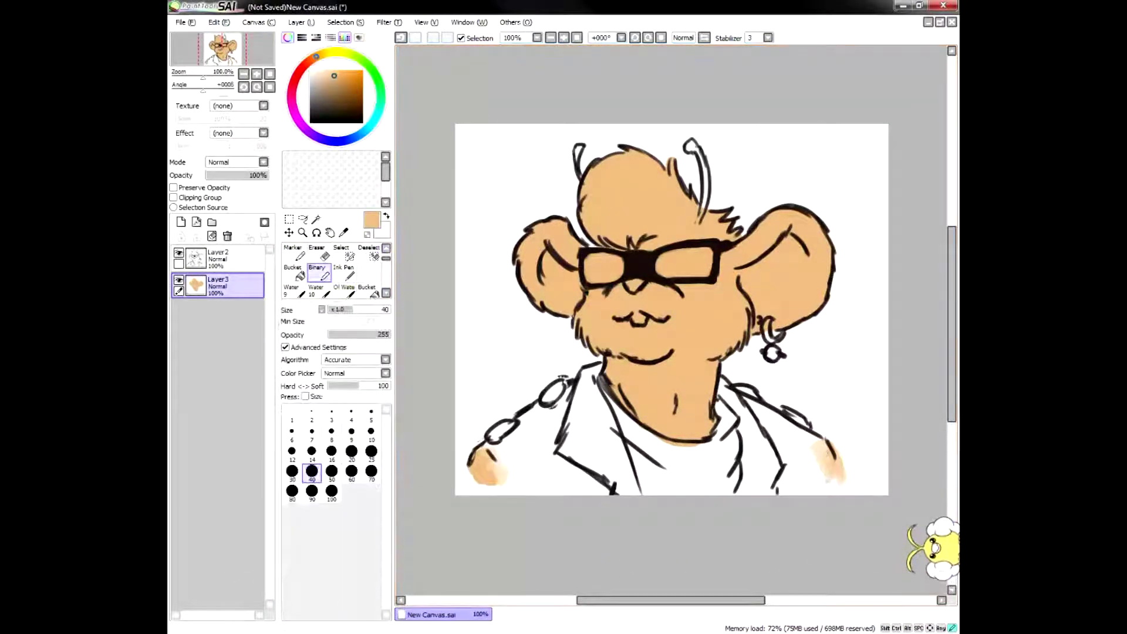
Step: Ink the inner-arm lines beside both upper-arm patches in black on Layer2 with the AirBrush at size 12
{"action": "key", "text": "x"}
{"action": "left_click", "coordinate": [310, 122]}
{"action": "left_click", "coordinate": [226, 258]}
{"action": "left_click", "coordinate": [319, 254]}
{"action": "scroll", "coordinate": [319, 254], "scroll_direction": "up", "scroll_amount": 1}
{"action": "left_click", "coordinate": [320, 254]}
{"action": "left_click_drag", "start_coordinate": [821, 440], "coordinate": [827, 481]}
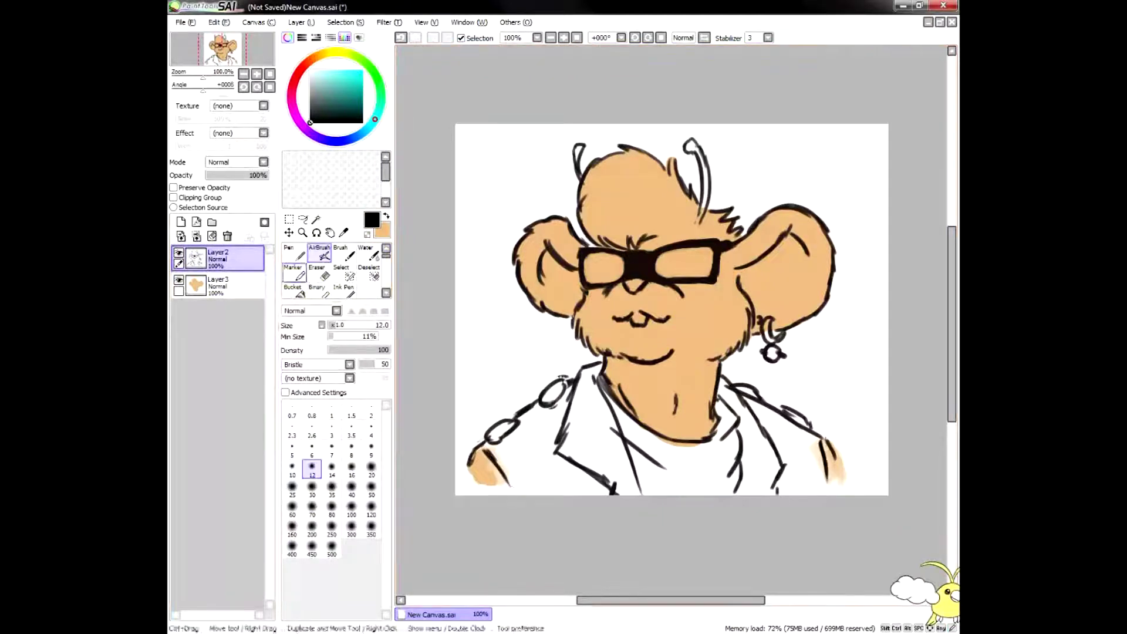
Step: Touch up the left upper arm's black inner line on Layer2 and trim the orange-tan colour on Layer3 with the Eraser
{"action": "key", "text": "e"}
{"action": "key", "text": "a"}
{"action": "mouse_move", "coordinate": [481, 447]}
{"action": "left_mouse_down"}
{"action": "mouse_move", "coordinate": [465, 471]}
{"action": "mouse_move", "coordinate": [500, 465]}
{"action": "left_mouse_up"}
{"action": "left_click", "coordinate": [218, 286]}
{"action": "left_click", "coordinate": [386, 216]}
{"action": "left_click", "coordinate": [319, 273]}
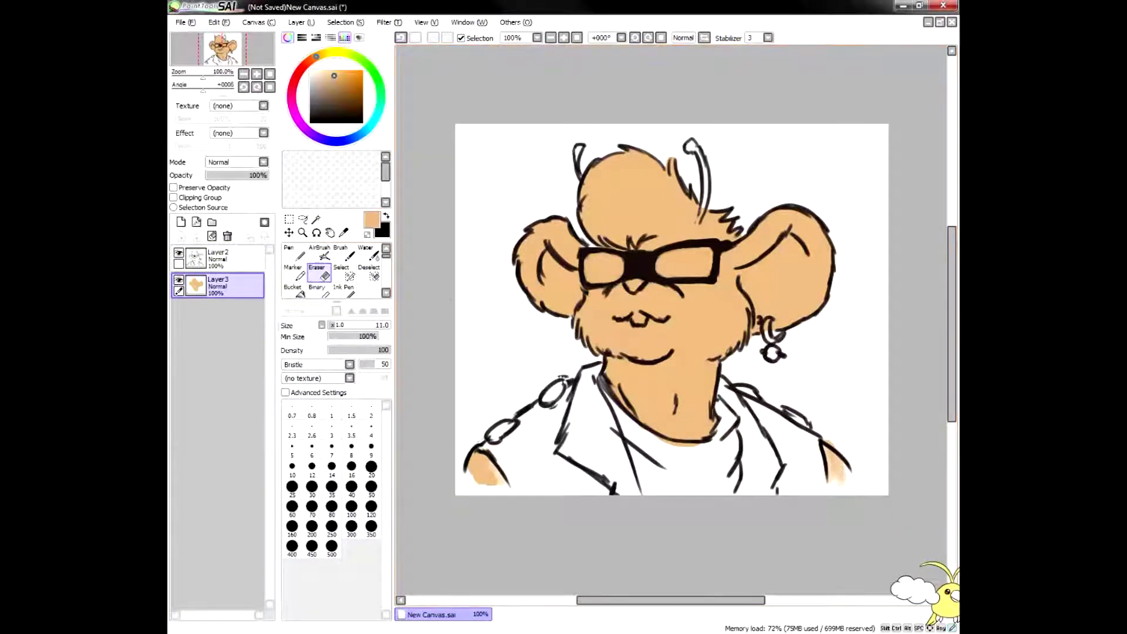
Step: Extend the jacket-opening line to the canvas's bottom edge in black on Layer2 and fill the small gap beside it orange-tan on Layer3
{"action": "left_click", "coordinate": [387, 216]}
{"action": "left_click", "coordinate": [320, 253]}
{"action": "left_click", "coordinate": [218, 259]}
{"action": "left_click_drag", "start_coordinate": [640, 477], "coordinate": [649, 493]}
{"action": "left_click", "coordinate": [218, 286]}
{"action": "left_click", "coordinate": [386, 216]}
{"action": "left_click", "coordinate": [295, 253]}
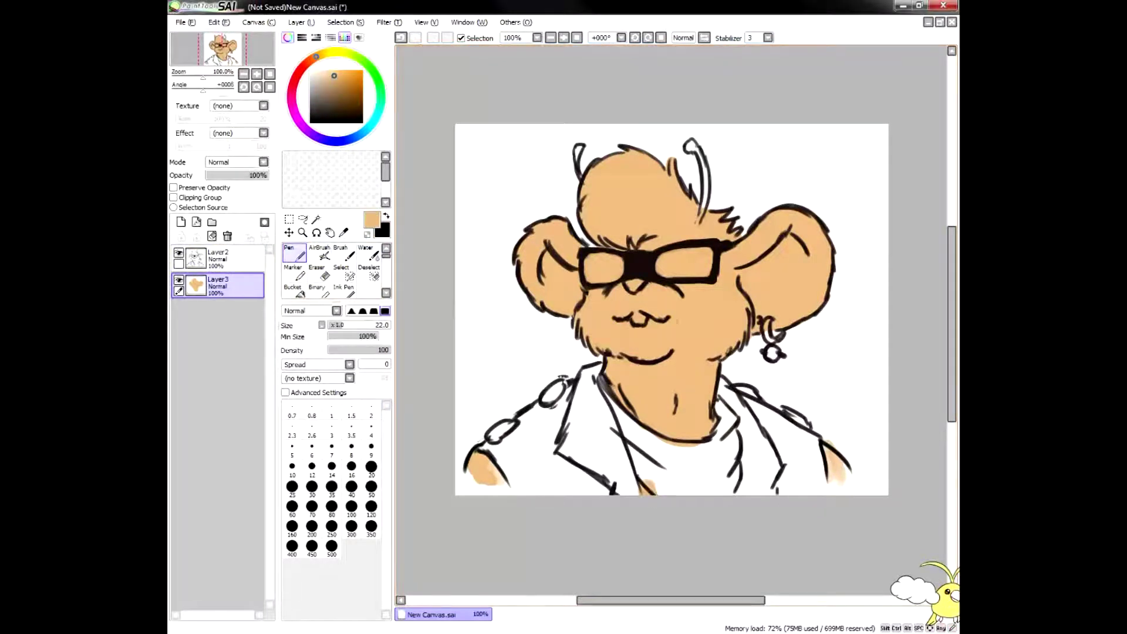
Step: Add a new layer above Layer3 and paint both antennae orange-red with the AirBrush at size 12
{"action": "left_click", "coordinate": [218, 258]}
{"action": "left_click", "coordinate": [352, 73]}
{"action": "left_click", "coordinate": [218, 286]}
{"action": "left_click", "coordinate": [181, 222]}
{"action": "left_click", "coordinate": [319, 253]}
{"action": "left_click_drag", "start_coordinate": [580, 148], "coordinate": [577, 154]}
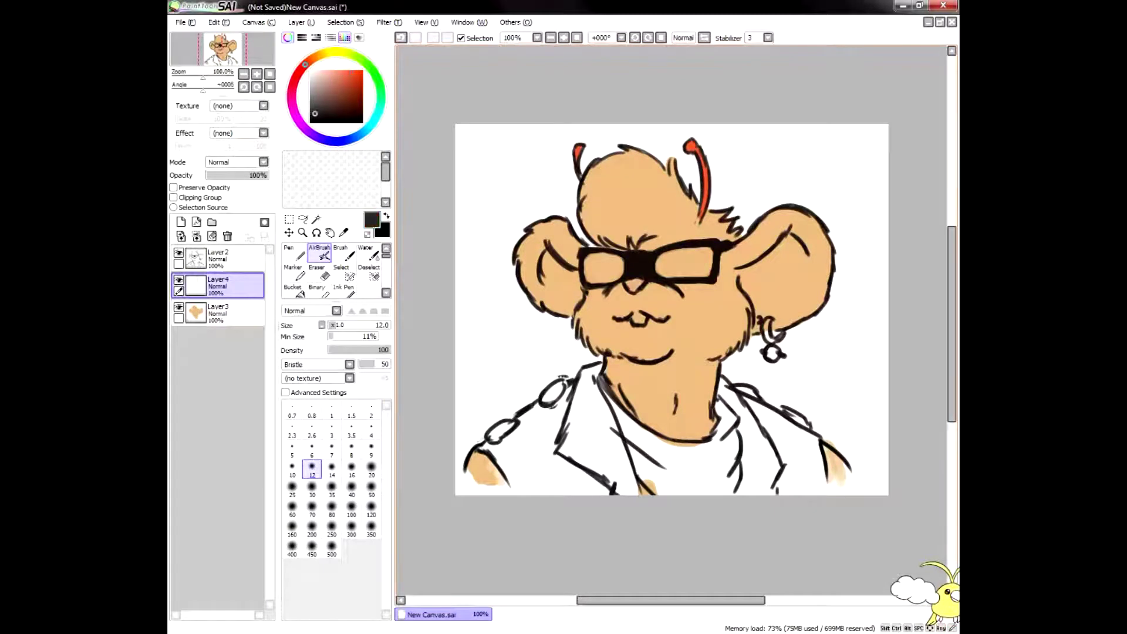
Step: Colour the nose dark grey and fill the front teeth white on Layer4
{"action": "left_click_drag", "start_coordinate": [631, 283], "coordinate": [637, 284]}
{"action": "left_click", "coordinate": [313, 91]}
{"action": "left_click", "coordinate": [315, 111]}
{"action": "left_click_drag", "start_coordinate": [336, 302], "coordinate": [336, 327]}
{"action": "left_click", "coordinate": [319, 313]}
{"action": "left_click", "coordinate": [350, 312]}
{"action": "left_click", "coordinate": [310, 69]}
{"action": "left_click", "coordinate": [294, 253]}
{"action": "left_click", "coordinate": [638, 317]}
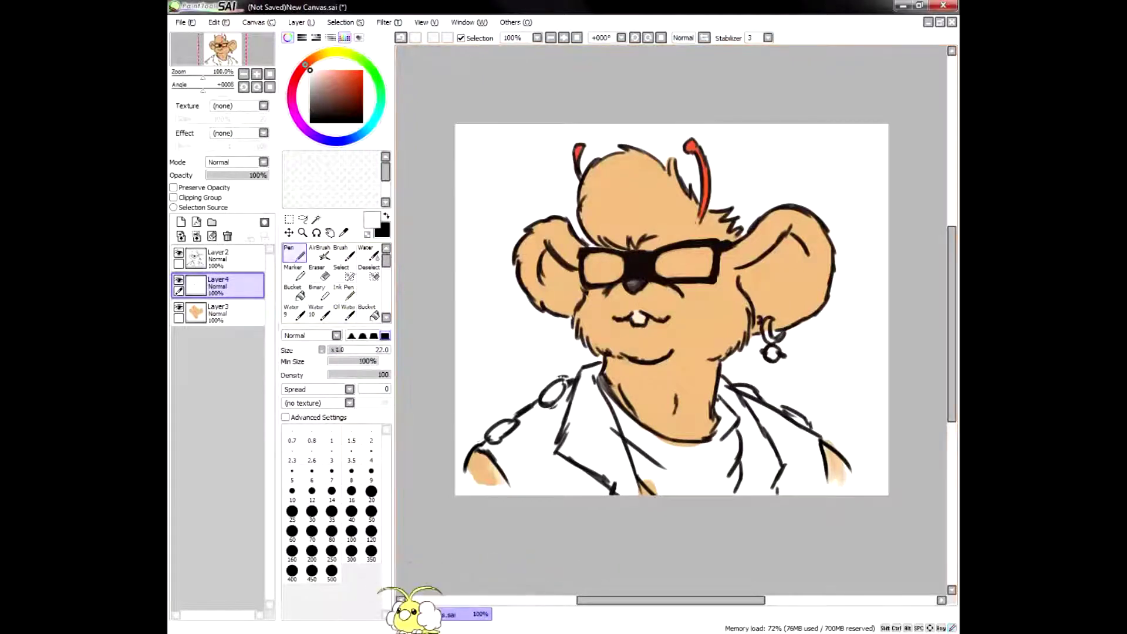
Step: Colour the hanging earring grey on Layer4 and paint the small ear stud yellow on Layer2
{"action": "key", "text": "e"}
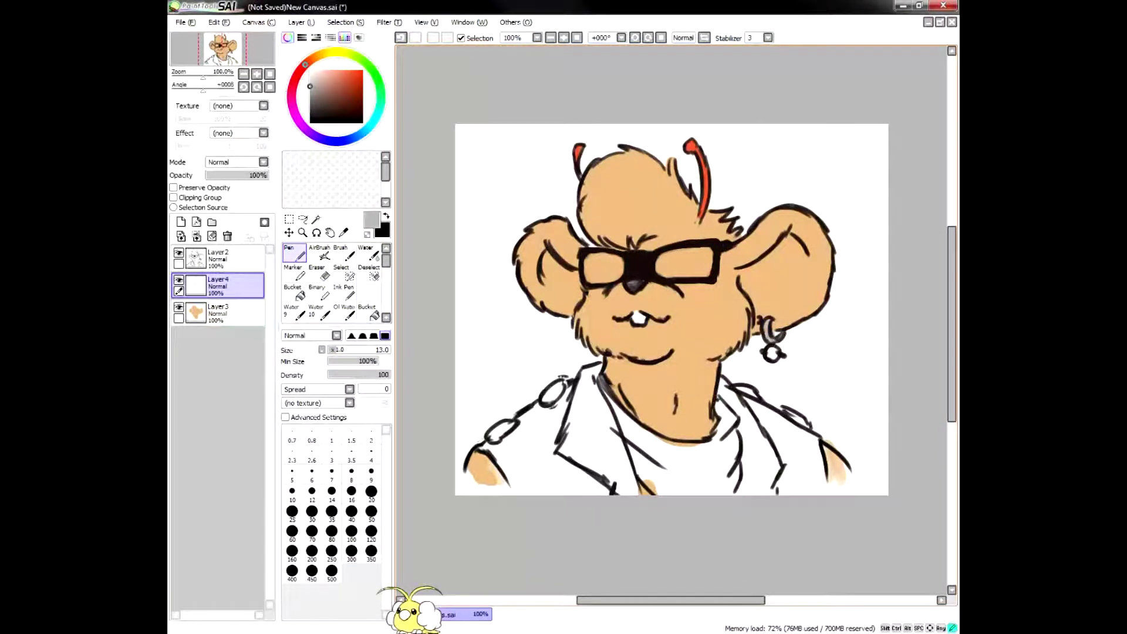
{"action": "key", "text": "e"}
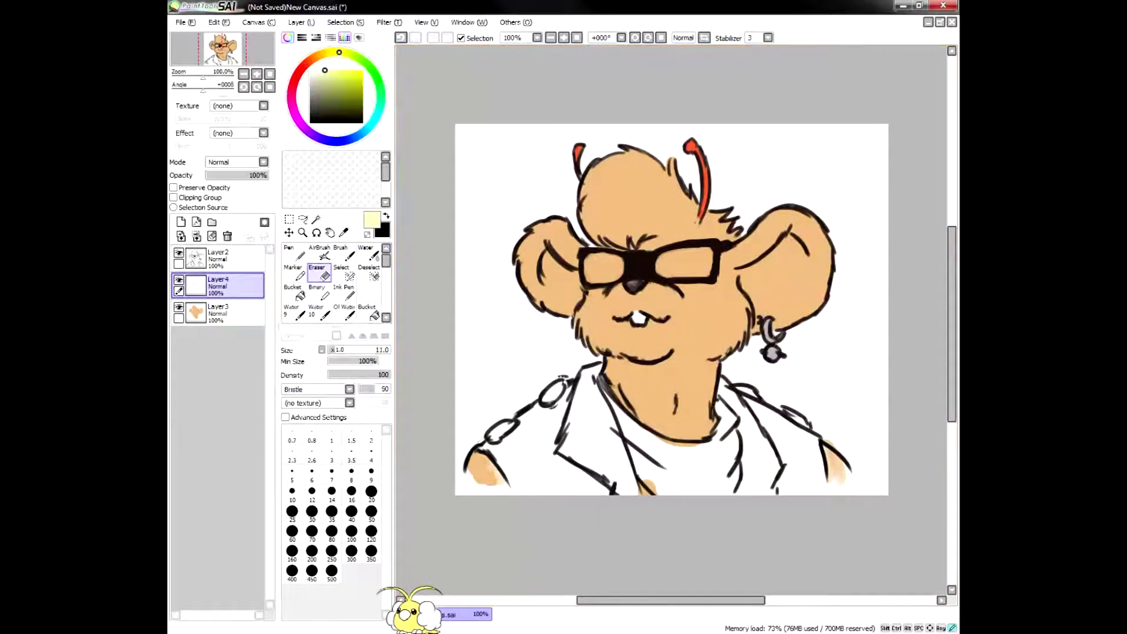
{"action": "left_click", "coordinate": [226, 259]}
{"action": "left_click", "coordinate": [759, 321]}
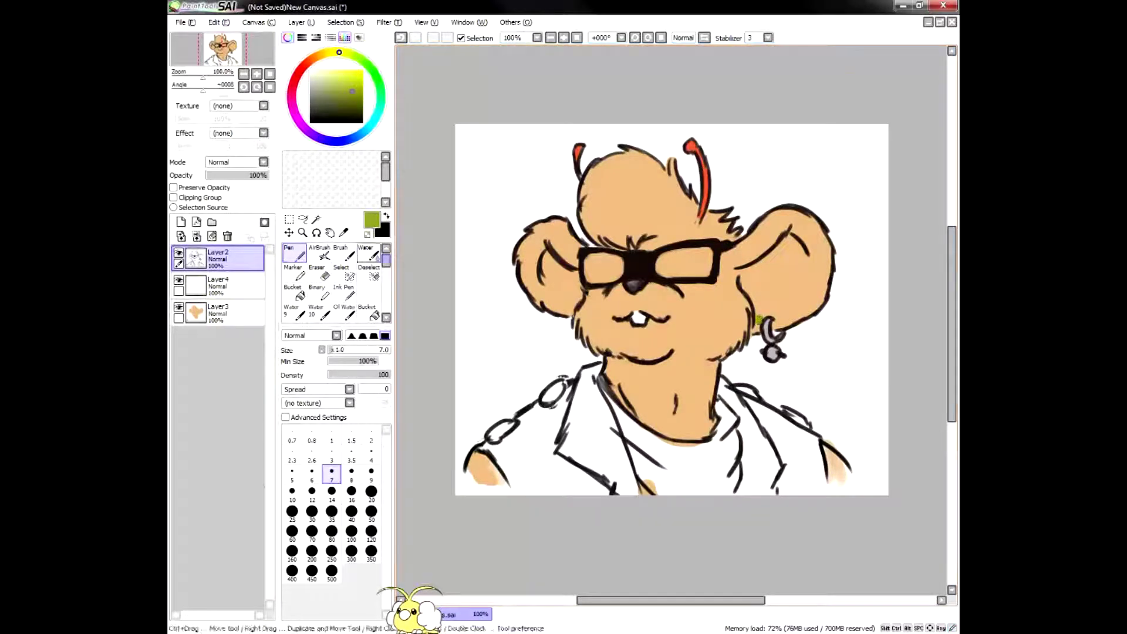
{"action": "left_click", "coordinate": [345, 72]}
{"action": "key", "text": "v"}
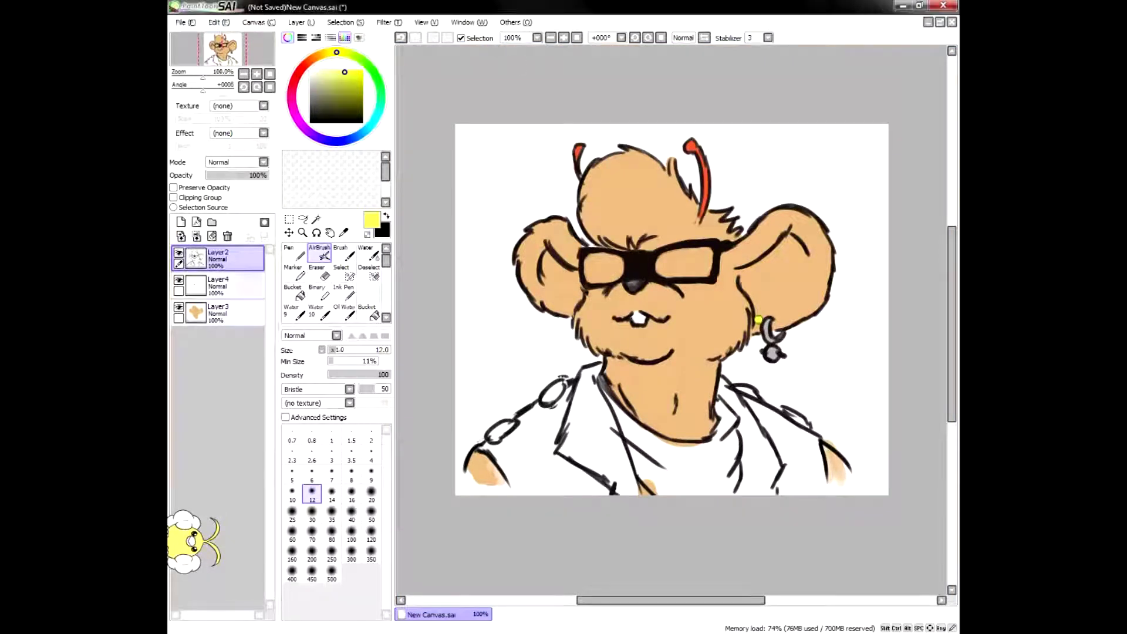
Step: Add a new layer above Layer3 and fill both glasses lenses bright green with the Pen at size 14
{"action": "left_click", "coordinate": [219, 313]}
{"action": "left_click", "coordinate": [181, 222]}
{"action": "left_click", "coordinate": [378, 81]}
{"action": "left_click", "coordinate": [346, 83]}
{"action": "key", "text": "n"}
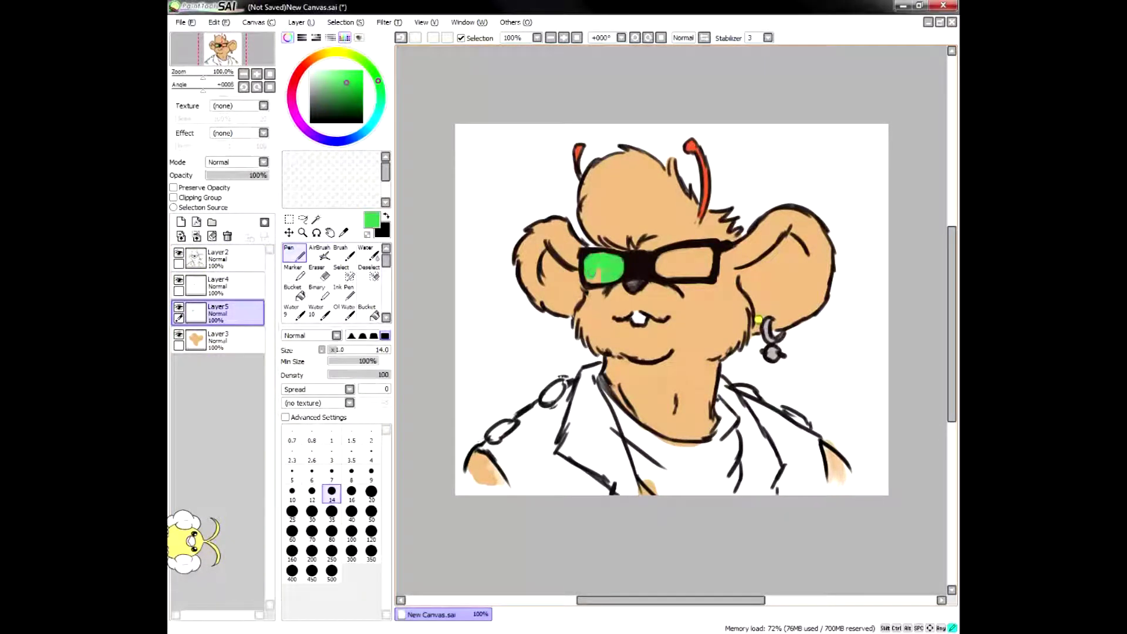
Step: Add another new layer above Layer3 and touch up the glasses frame in black on Layer2
{"action": "left_click", "coordinate": [219, 340]}
{"action": "left_click", "coordinate": [181, 222]}
{"action": "key", "text": "x"}
{"action": "left_click", "coordinate": [218, 259]}
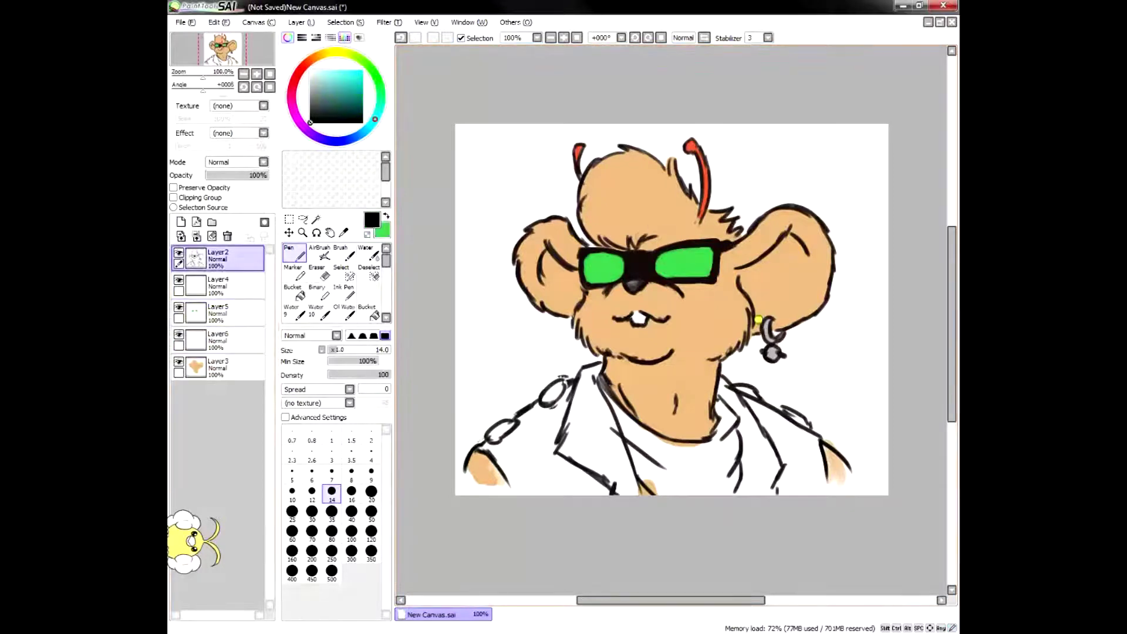
{"action": "key", "text": "v"}
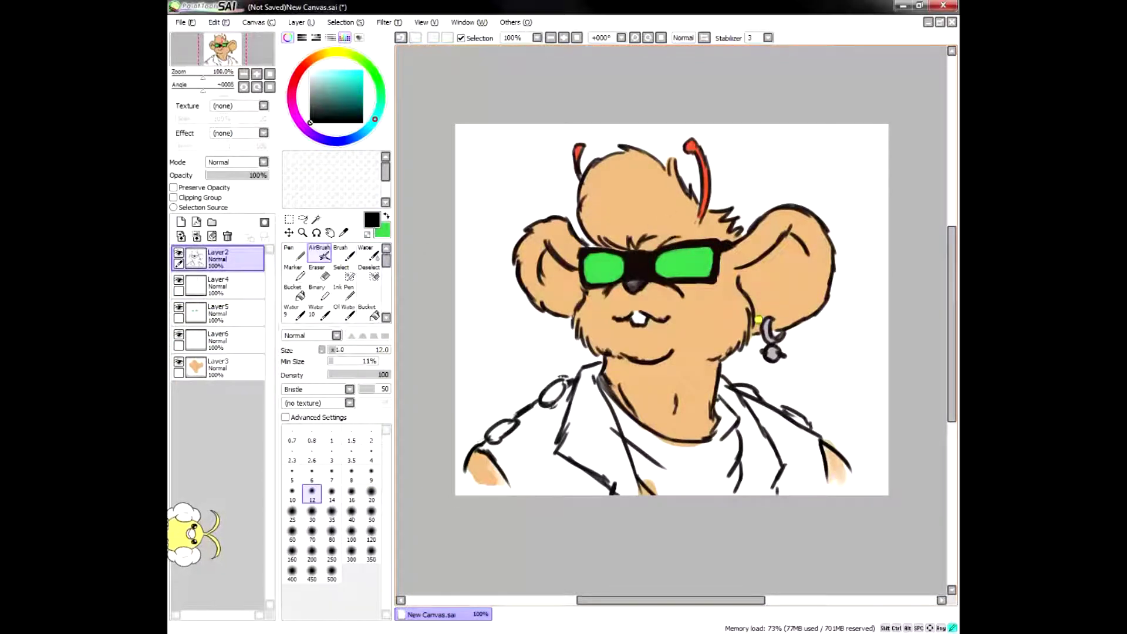
Step: Lower the green lens layer's opacity to 53% and start sketching the right eye in black on Layer6 beneath it
{"action": "left_click", "coordinate": [235, 368]}
{"action": "left_click", "coordinate": [234, 314]}
{"action": "left_click", "coordinate": [239, 175]}
{"action": "left_click", "coordinate": [235, 341]}
{"action": "left_click", "coordinate": [179, 334]}
{"action": "left_click", "coordinate": [179, 335]}
{"action": "scroll", "coordinate": [698, 223], "scroll_direction": "up", "scroll_amount": 1}
{"action": "left_click_drag", "start_coordinate": [703, 287], "coordinate": [650, 287]}
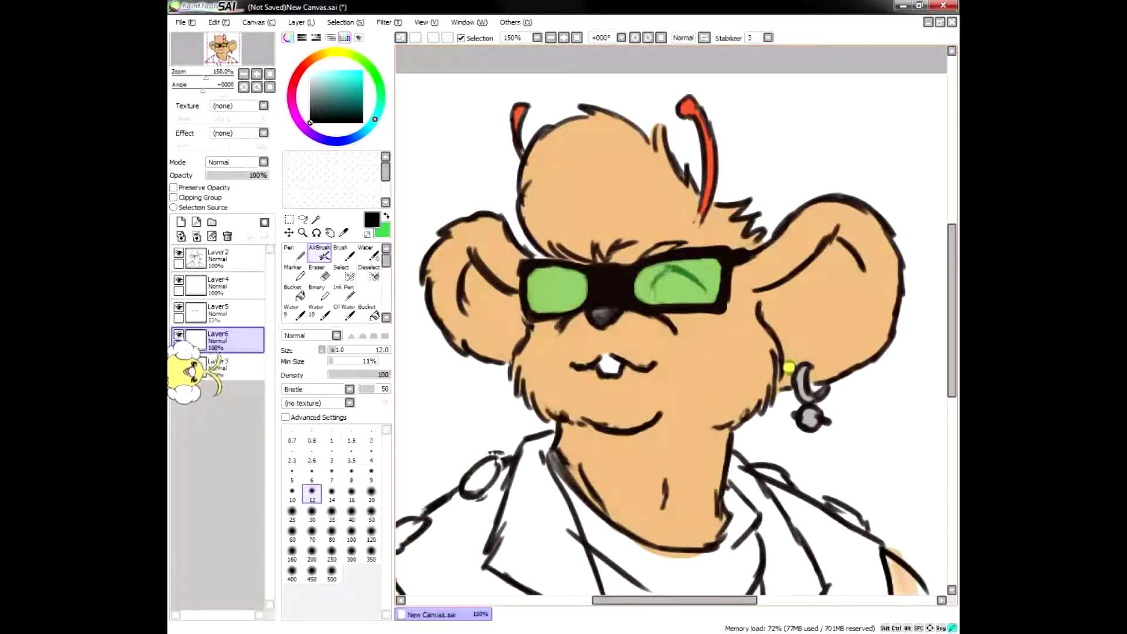
Step: Rework the brow lines above the right lens on Layer2 with the Eraser
{"action": "left_click", "coordinate": [235, 286]}
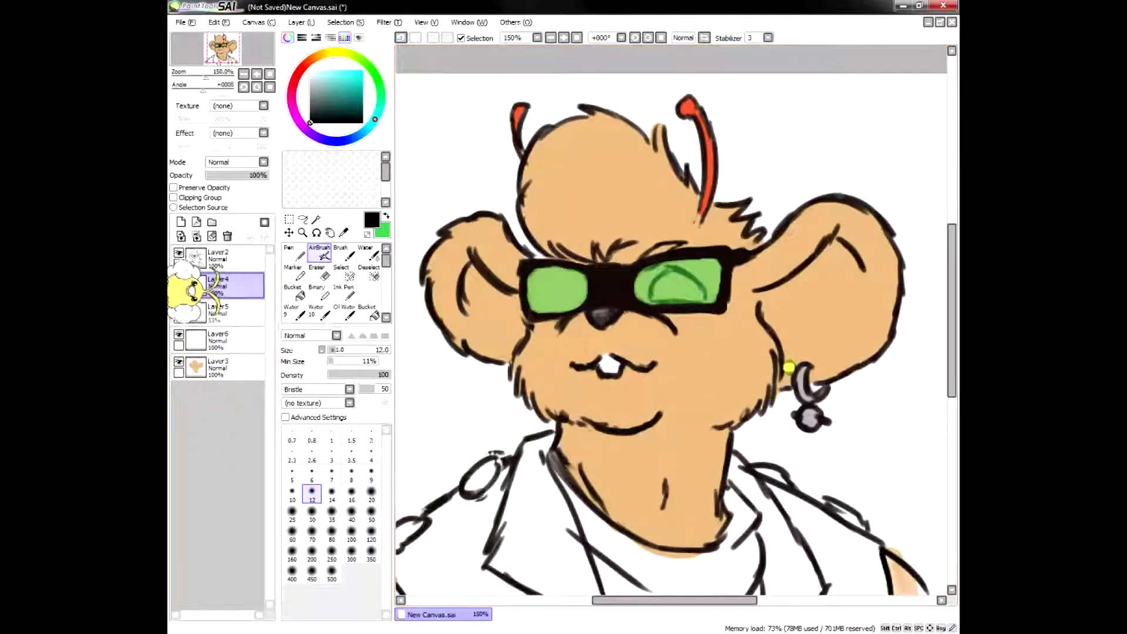
{"action": "left_click", "coordinate": [235, 259]}
{"action": "left_click", "coordinate": [319, 272]}
{"action": "left_click_drag", "start_coordinate": [672, 241], "coordinate": [645, 254]}
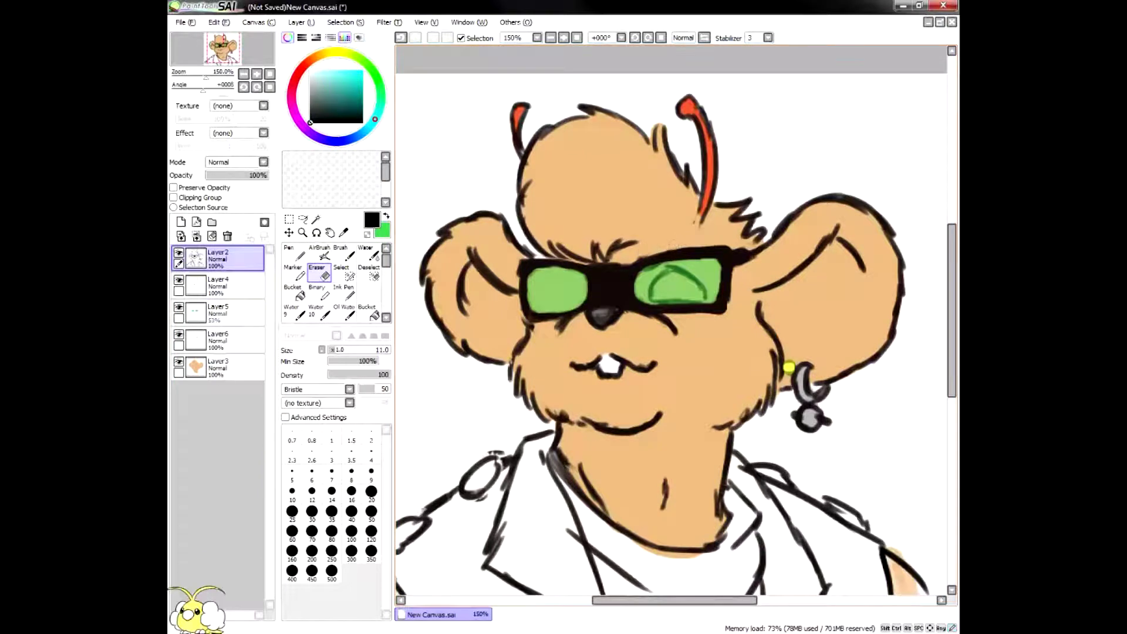
Step: Sketch both eyes behind the lenses in black on Layer6, refining the irises with the AirBrush and Eraser
{"action": "left_click", "coordinate": [235, 340]}
{"action": "left_click", "coordinate": [320, 253]}
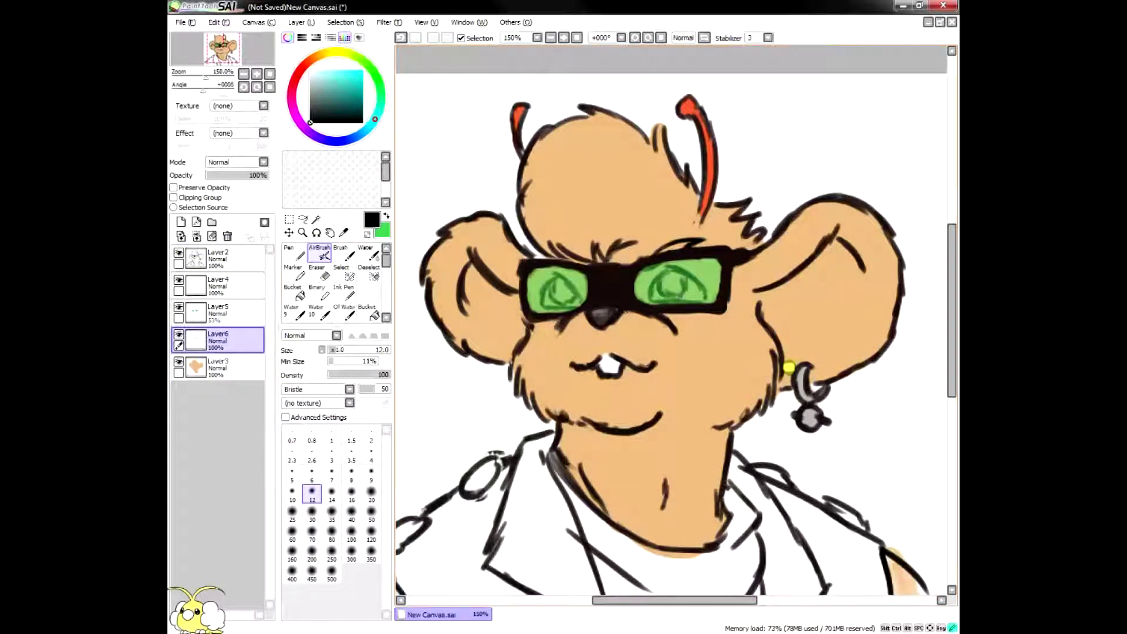
{"action": "left_click", "coordinate": [317, 273]}
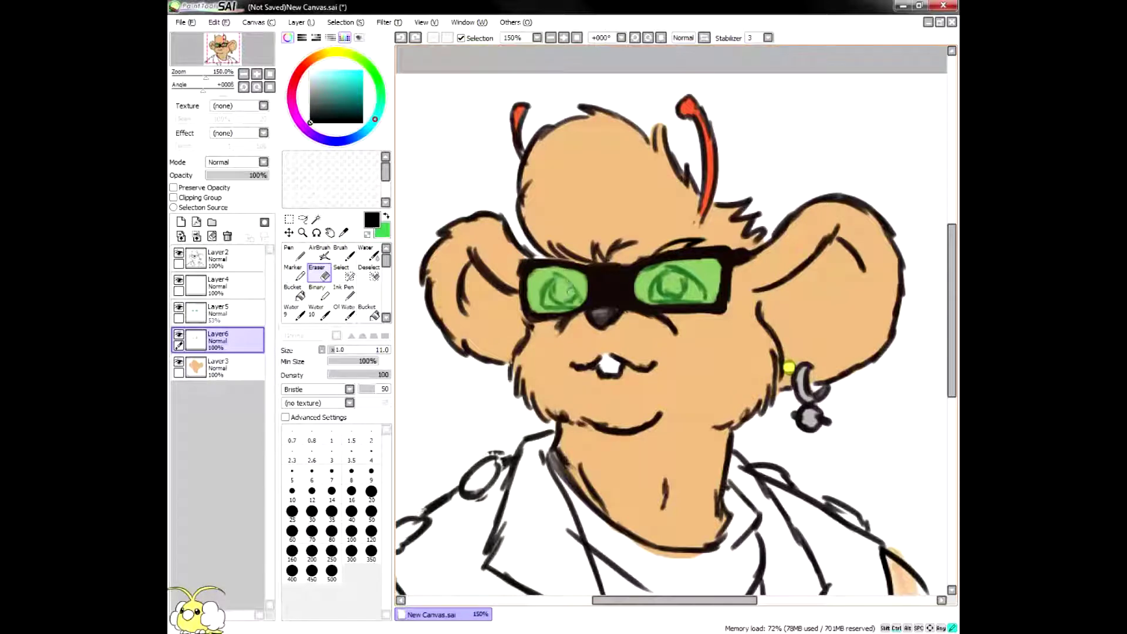
{"action": "key", "text": "e"}
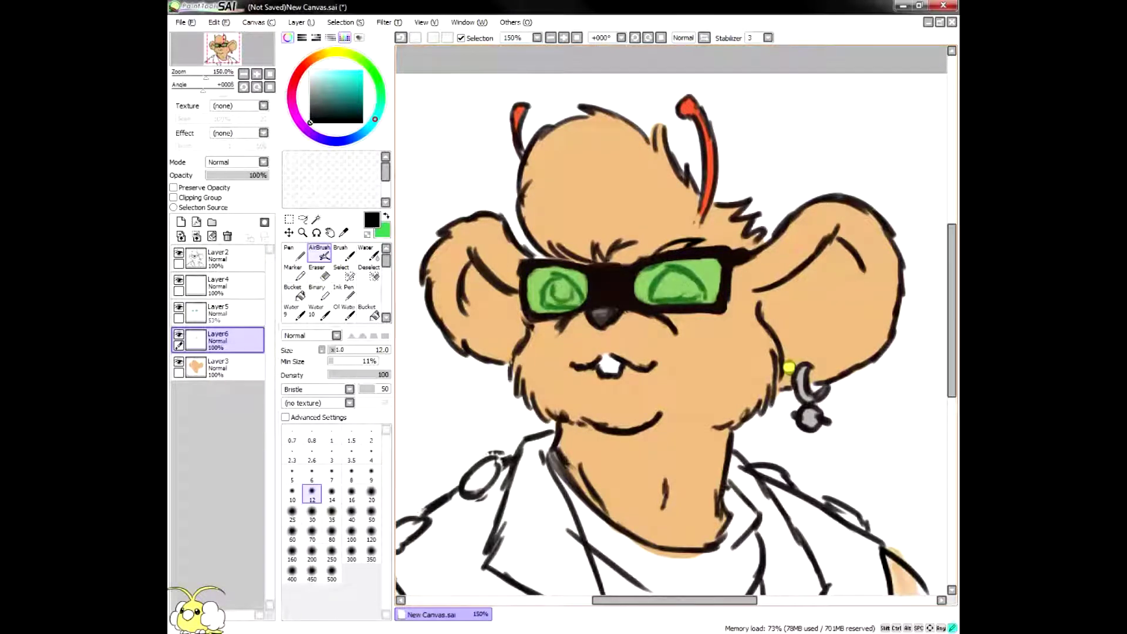
{"action": "left_click_drag", "start_coordinate": [676, 294], "coordinate": [674, 274]}
{"action": "left_click", "coordinate": [319, 273]}
{"action": "mouse_move", "coordinate": [550, 286]}
{"action": "left_mouse_down"}
{"action": "mouse_move", "coordinate": [574, 297]}
{"action": "mouse_move", "coordinate": [553, 293]}
{"action": "mouse_move", "coordinate": [564, 297]}
{"action": "left_mouse_up"}
{"action": "left_click", "coordinate": [320, 253]}
{"action": "left_click", "coordinate": [319, 273]}
{"action": "key", "text": "e"}
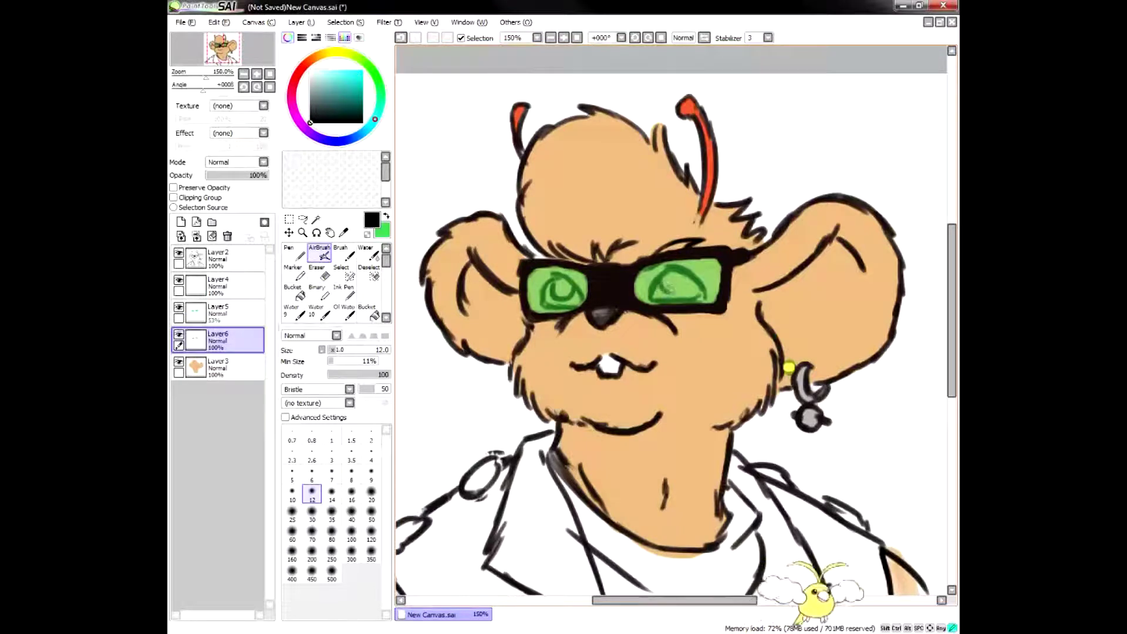
Step: Add a Multiply layer above Layer5 and shade both lenses in green, blending the shadows with the Oil Water brush at size 14
{"action": "left_click", "coordinate": [226, 313]}
{"action": "left_click", "coordinate": [181, 222]}
{"action": "left_click", "coordinate": [264, 162]}
{"action": "left_click", "coordinate": [226, 182]}
{"action": "key", "text": "x"}
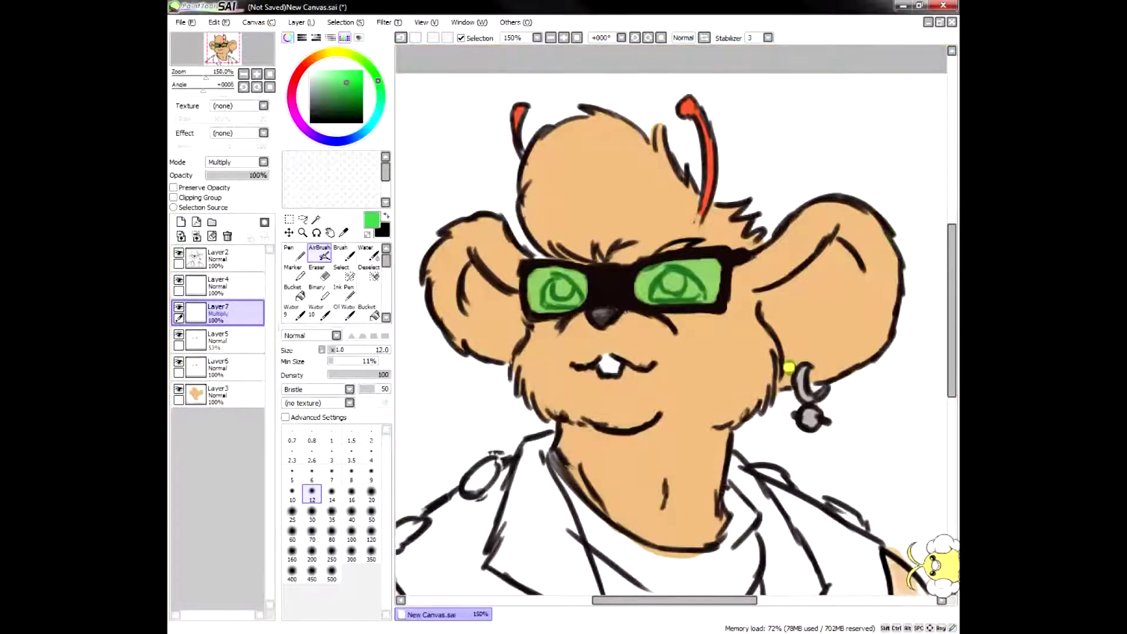
{"action": "left_click_drag", "start_coordinate": [712, 265], "coordinate": [695, 298]}
{"action": "left_click", "coordinate": [344, 312]}
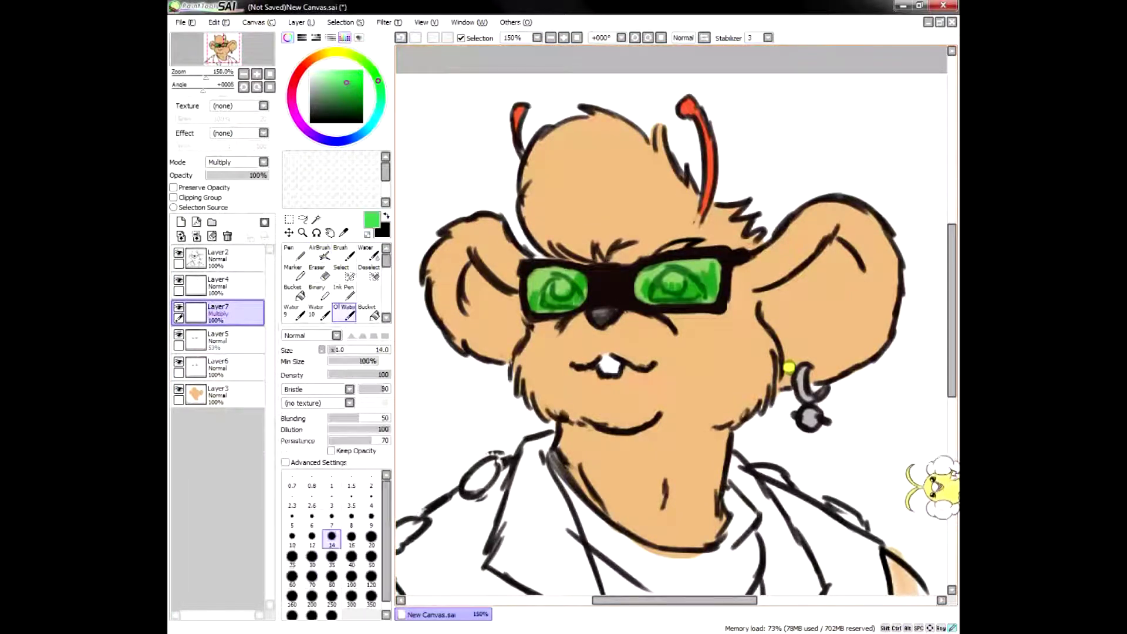
Step: Add a Screen layer above the Multiply layer and paint light green highlights on both lenses
{"action": "left_click", "coordinate": [181, 222]}
{"action": "left_click", "coordinate": [263, 162]}
{"action": "left_click", "coordinate": [226, 191]}
{"action": "left_click", "coordinate": [319, 254]}
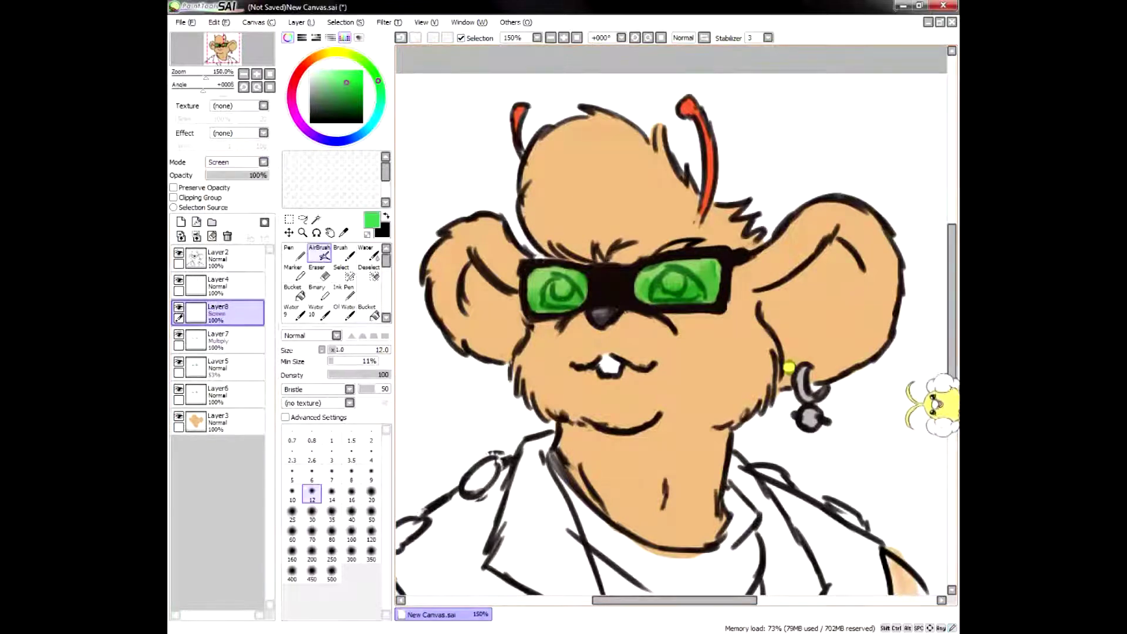
{"action": "key", "text": "w"}
{"action": "mouse_move", "coordinate": [691, 265]}
{"action": "left_mouse_down"}
{"action": "mouse_move", "coordinate": [640, 289]}
{"action": "mouse_move", "coordinate": [720, 277]}
{"action": "left_mouse_up"}
Step: Add an Overlay layer above Layer8 and brighten the lens reflections in near-white, blending them with the Oil Water brush
{"action": "left_click", "coordinate": [218, 340]}
{"action": "left_click", "coordinate": [218, 313]}
{"action": "left_click", "coordinate": [181, 222]}
{"action": "left_click", "coordinate": [263, 162]}
{"action": "left_click", "coordinate": [226, 202]}
{"action": "left_click", "coordinate": [319, 253]}
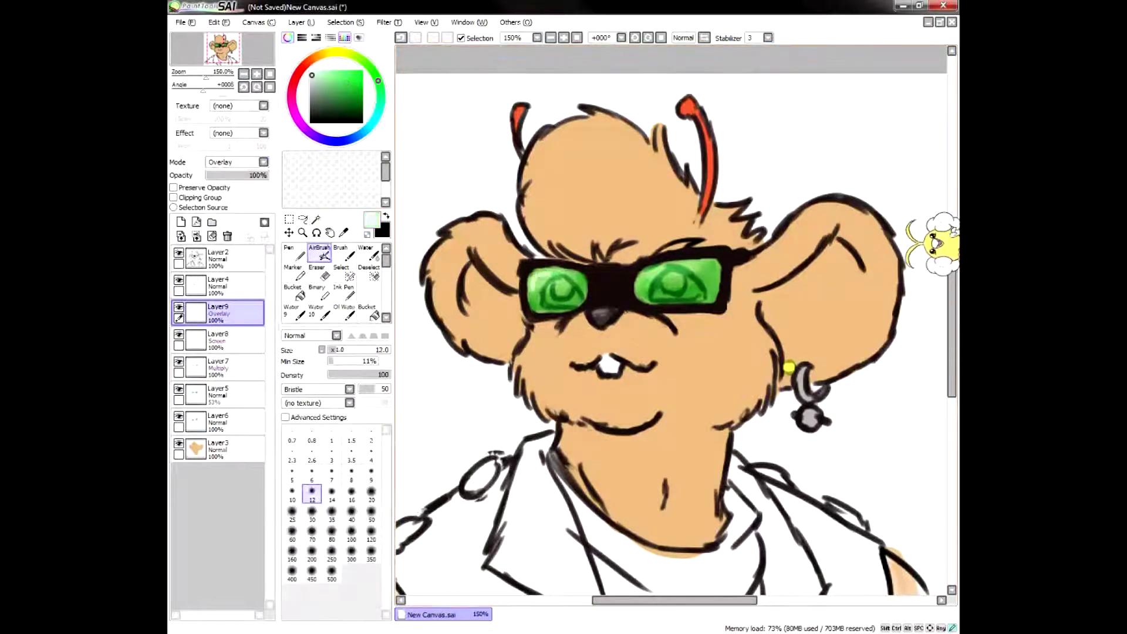
{"action": "key", "text": "w"}
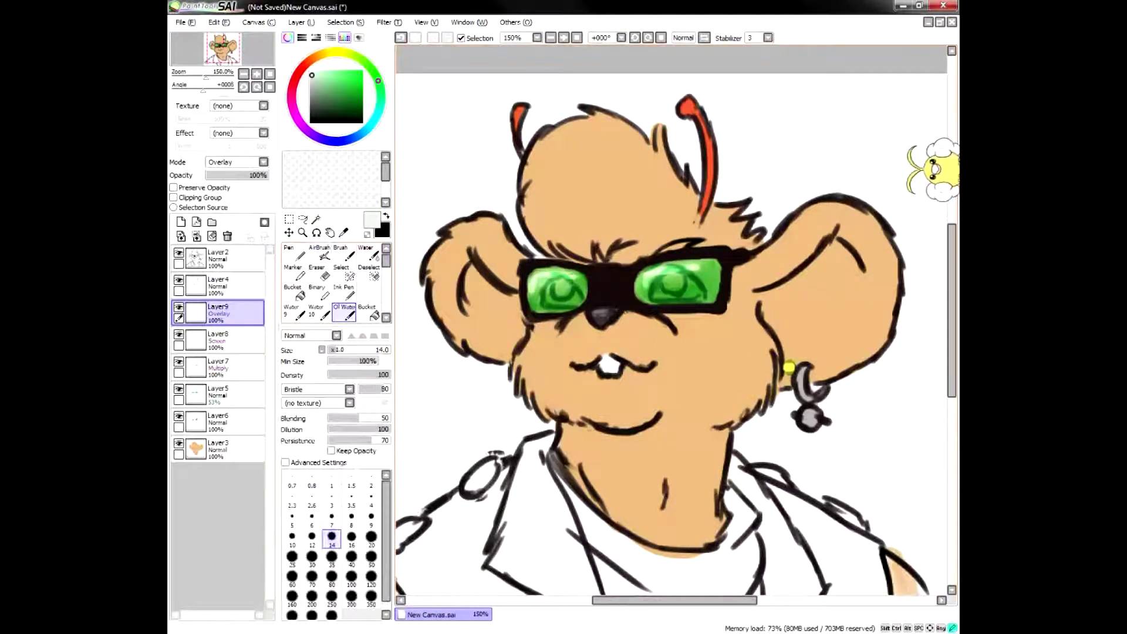
Step: Add a new layer directly beneath Layer6 and fill the eyes white with the Pen at size 14
{"action": "left_click", "coordinate": [226, 340]}
{"action": "scroll", "coordinate": [639, 267], "scroll_direction": "down", "scroll_amount": 1}
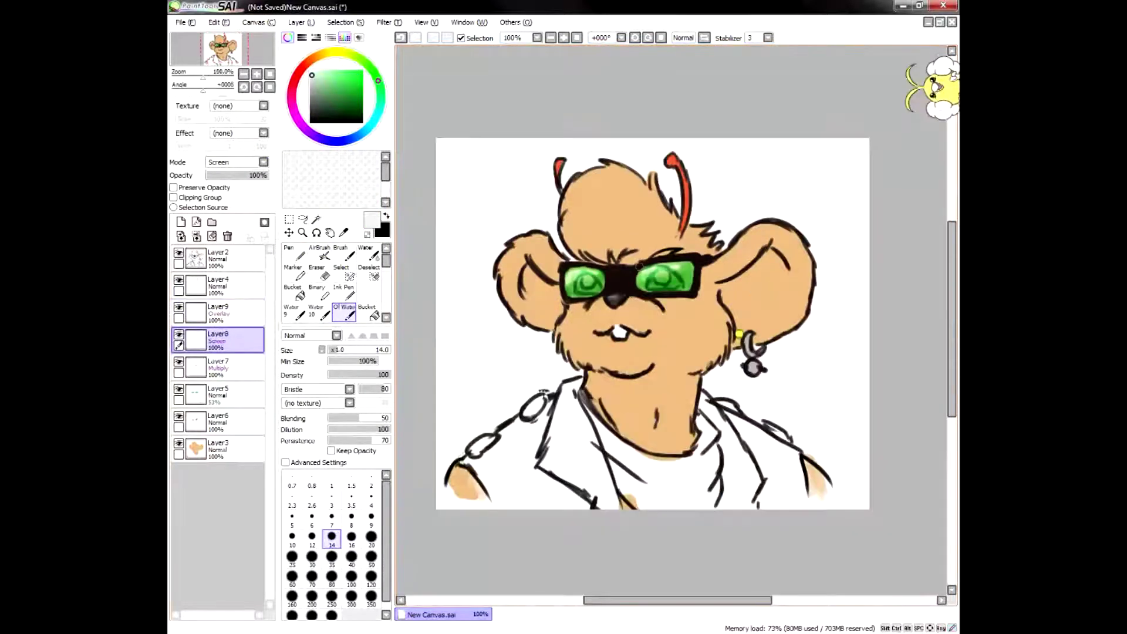
{"action": "key", "text": "Down"}
{"action": "key", "text": "Down"}
{"action": "key", "text": "Down"}
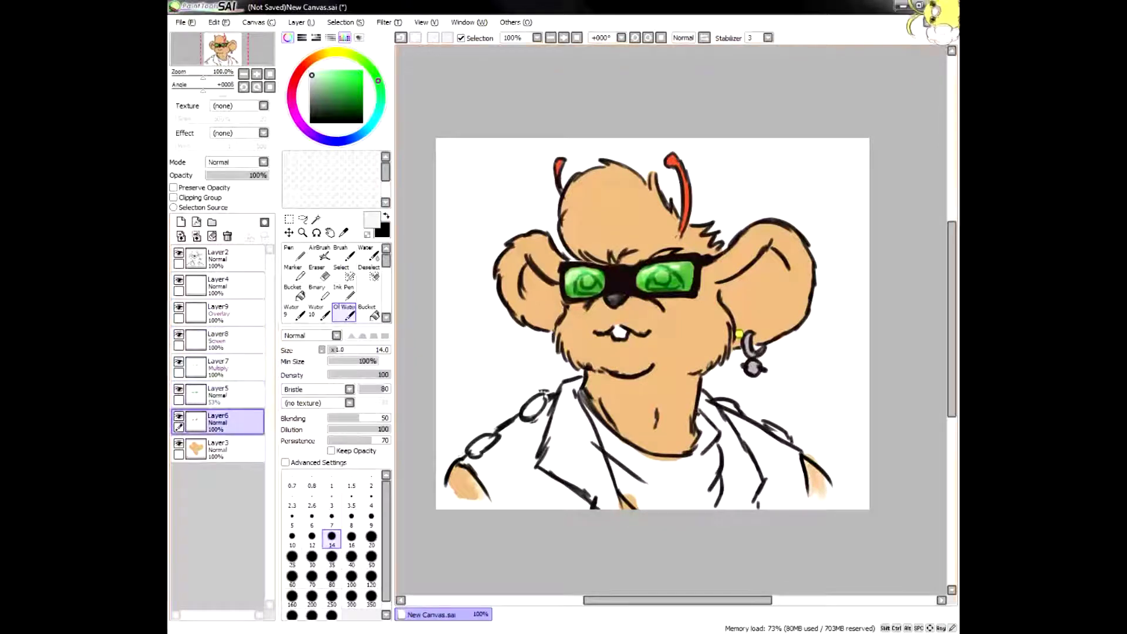
{"action": "left_click", "coordinate": [181, 222]}
{"action": "left_click", "coordinate": [319, 253]}
{"action": "left_click_drag", "start_coordinate": [235, 423], "coordinate": [235, 449]}
{"action": "left_click", "coordinate": [310, 70]}
{"action": "key", "text": "n"}
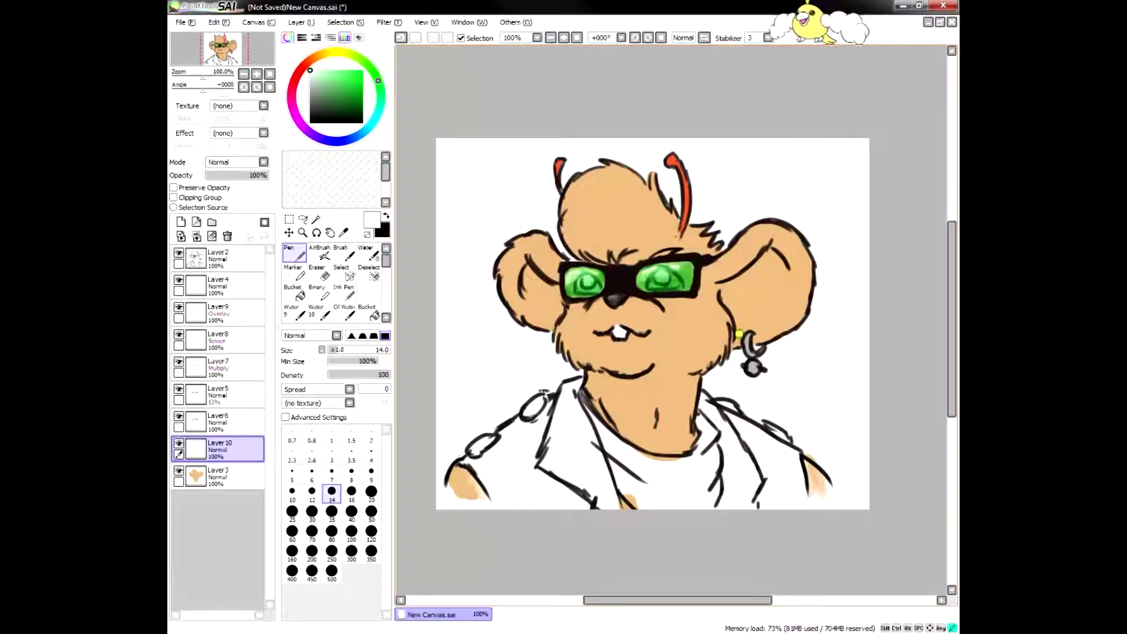
Step: Paint both irises red on Layer10 with the Pen at size 14
{"action": "scroll", "coordinate": [639, 277], "scroll_direction": "up", "scroll_amount": 1}
{"action": "left_click", "coordinate": [311, 60]}
{"action": "left_click", "coordinate": [347, 75]}
{"action": "left_click", "coordinate": [300, 71]}
{"action": "left_click", "coordinate": [562, 284]}
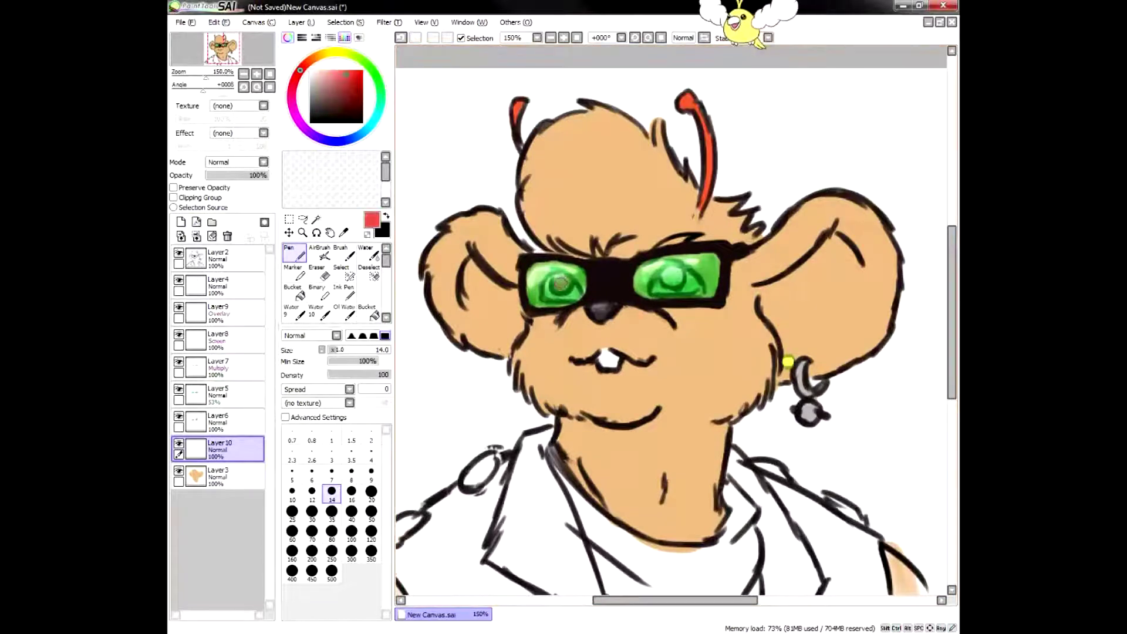
Step: Darken the eyes' line work in black on Layer6 with the AirBrush at size 12
{"action": "left_click", "coordinate": [219, 421]}
{"action": "key", "text": "x"}
{"action": "key", "text": "a"}
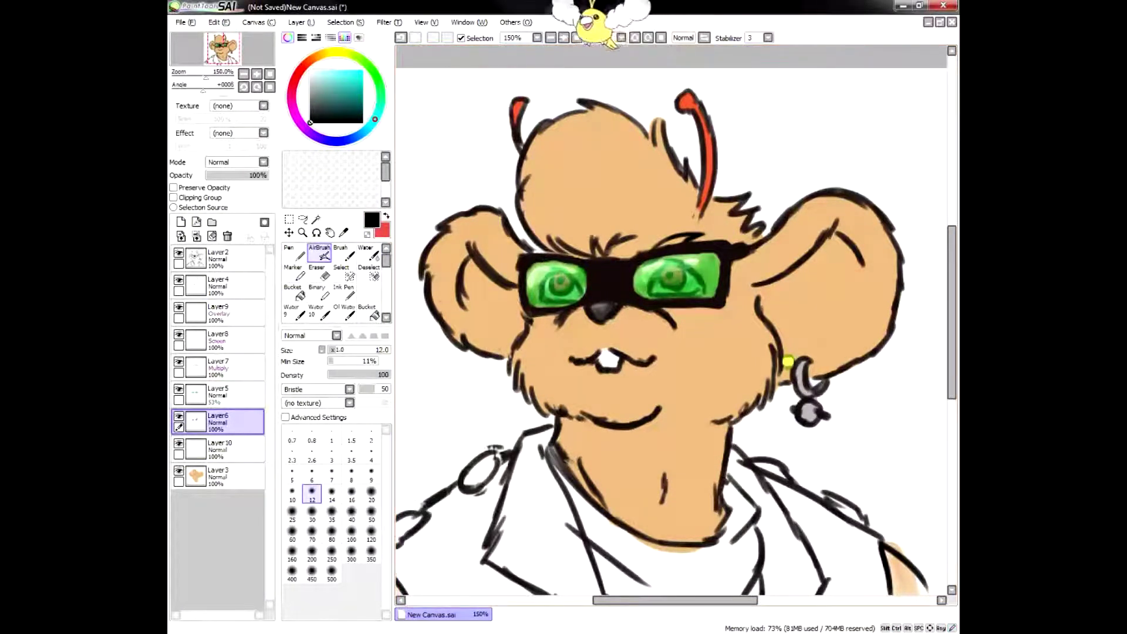
Step: Add a Screen layer above Layer10 to lighten the red irises and two Normal layers for white eye highlights
{"action": "key", "text": "x"}
{"action": "left_click", "coordinate": [219, 449]}
{"action": "left_click", "coordinate": [180, 221]}
{"action": "left_click", "coordinate": [235, 162]}
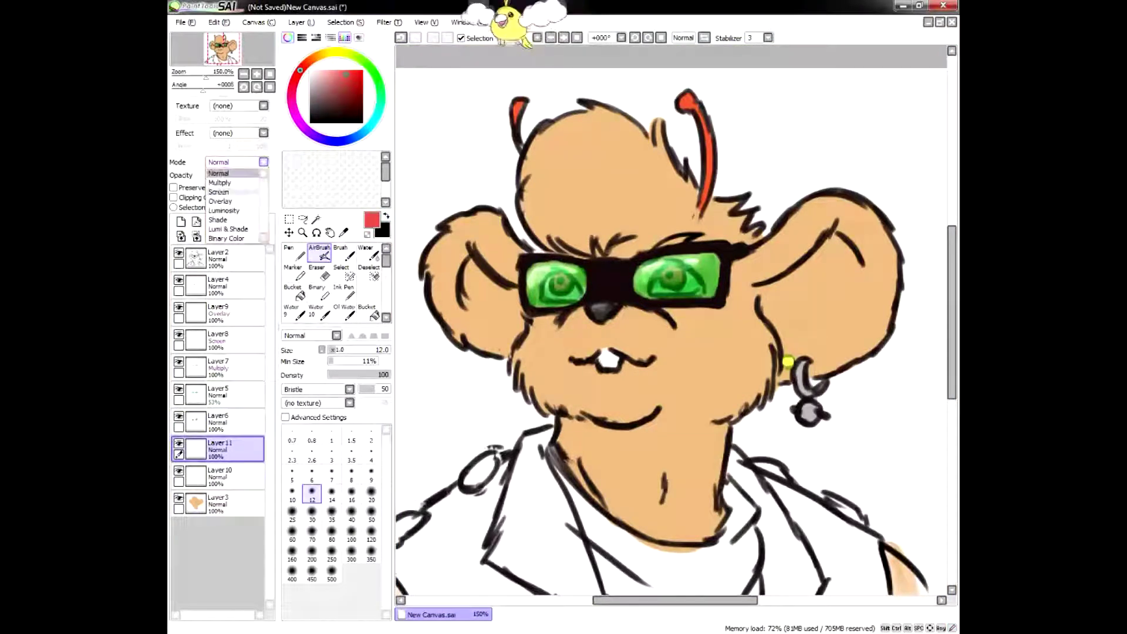
{"action": "left_click", "coordinate": [228, 192]}
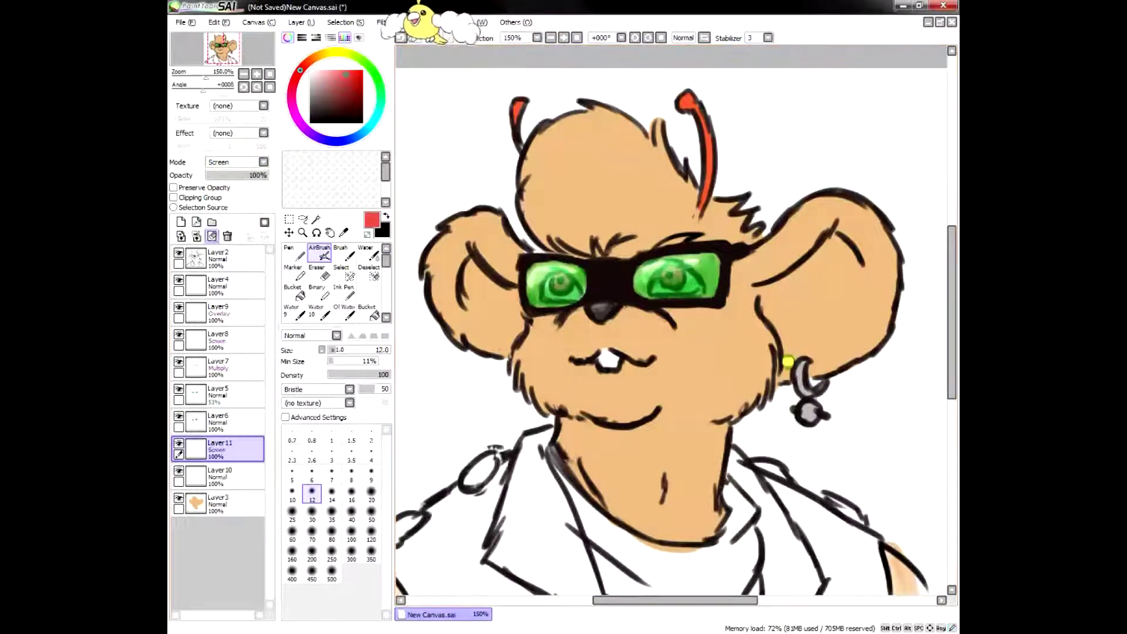
{"action": "key", "text": "ctrl+shift+n"}
{"action": "key", "text": "ctrl+shift+n"}
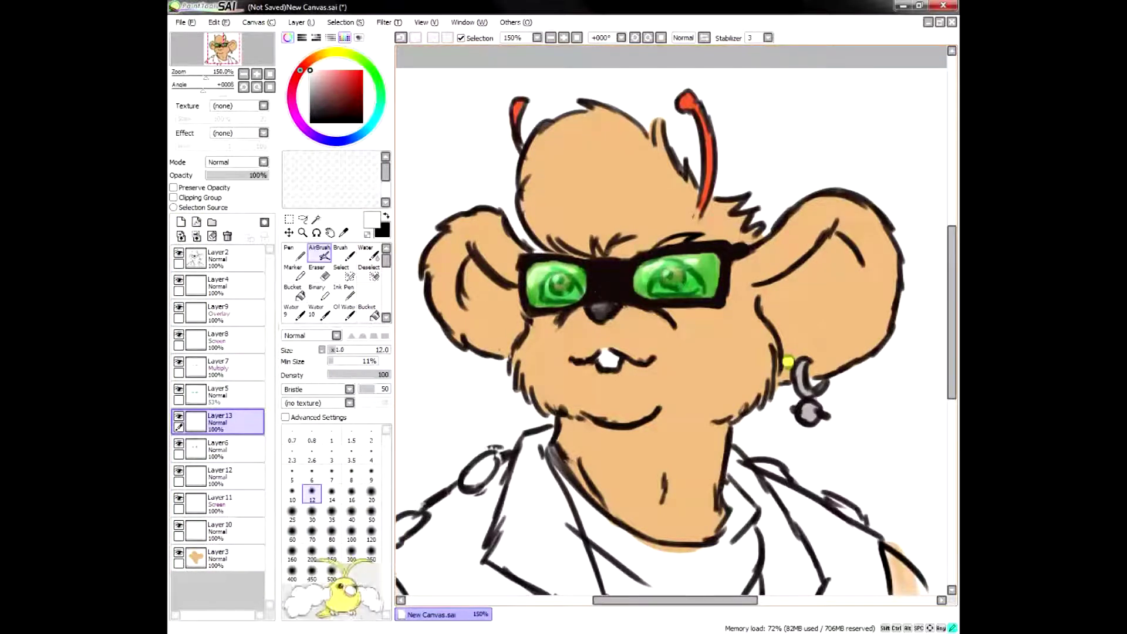
Step: Add a new layer above Layer4 and fill the whole shirt between the jacket lapels with the antennae's orange-red using the Pen
{"action": "scroll", "coordinate": [758, 336], "scroll_direction": "down", "scroll_amount": 1}
{"action": "left_click_drag", "start_coordinate": [758, 337], "coordinate": [713, 336]}
{"action": "left_click", "coordinate": [229, 286]}
{"action": "key", "text": "ctrl+shift+n"}
{"action": "key", "text": "x"}
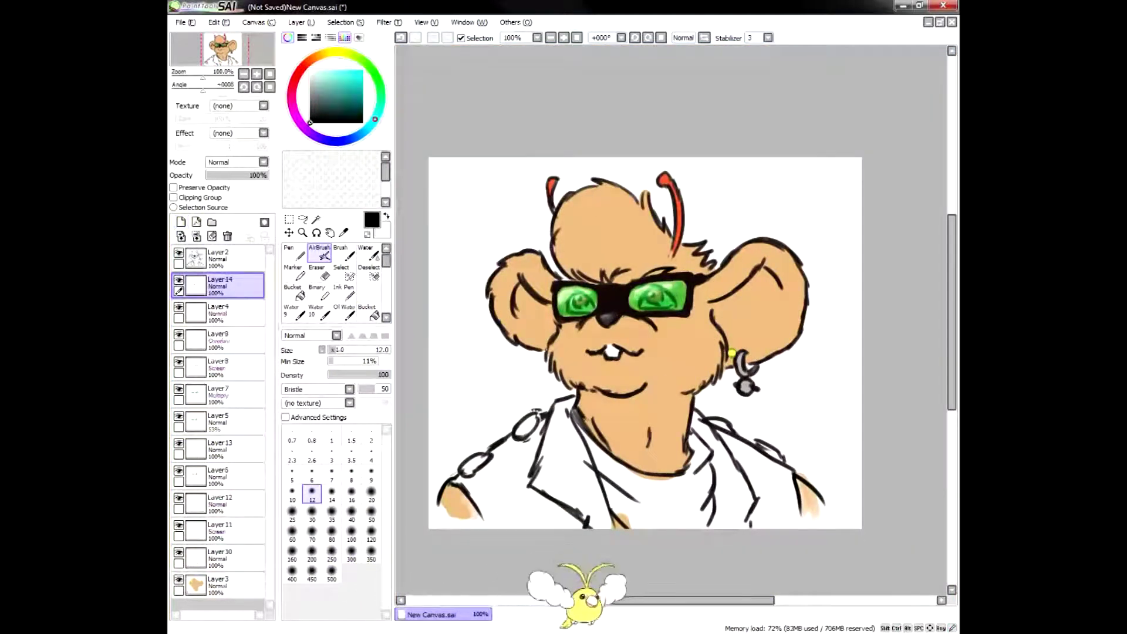
{"action": "left_click", "coordinate": [311, 108]}
{"action": "left_click", "coordinate": [294, 253]}
{"action": "key", "text": "x"}
{"action": "right_click", "coordinate": [679, 214]}
{"action": "scroll", "coordinate": [693, 353], "scroll_direction": "down", "scroll_amount": 1}
{"action": "mouse_move", "coordinate": [693, 396]}
{"action": "left_mouse_down"}
{"action": "mouse_move", "coordinate": [705, 425]}
{"action": "mouse_move", "coordinate": [700, 484]}
{"action": "left_mouse_up"}
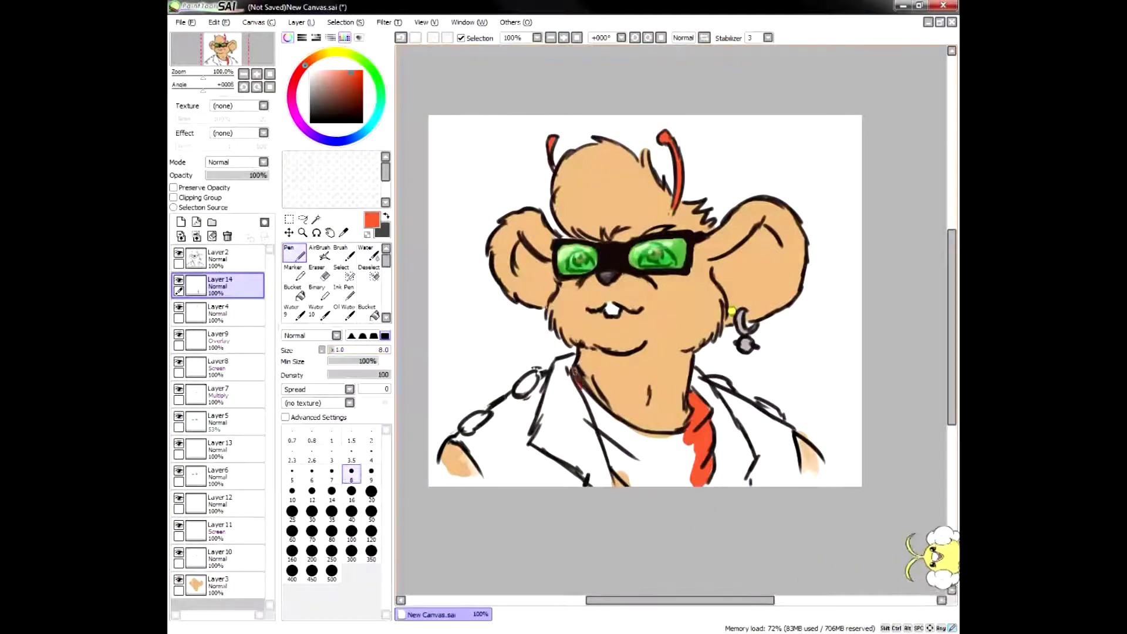
{"action": "mouse_move", "coordinate": [576, 371]}
{"action": "left_mouse_down"}
{"action": "mouse_move", "coordinate": [614, 462]}
{"action": "mouse_move", "coordinate": [681, 452]}
{"action": "mouse_move", "coordinate": [675, 437]}
{"action": "left_mouse_up"}
{"action": "mouse_move", "coordinate": [602, 411]}
{"action": "left_mouse_down"}
{"action": "mouse_move", "coordinate": [645, 441]}
{"action": "mouse_move", "coordinate": [674, 436]}
{"action": "left_mouse_up"}
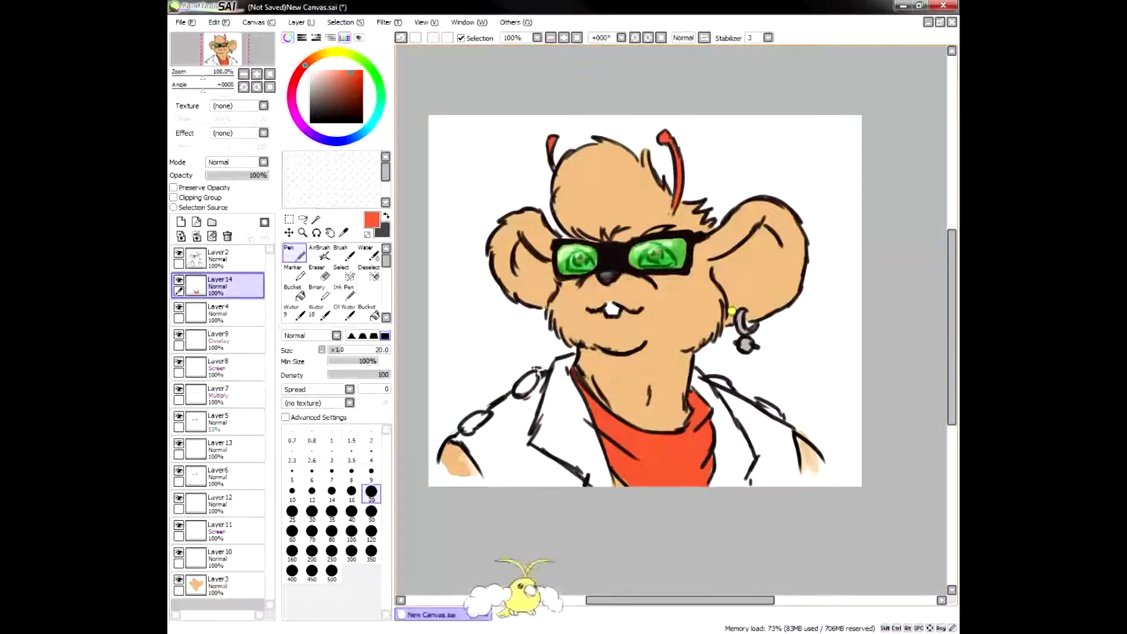
Step: Select the shirt's colour area with the Magic Wand and repaint it a deeper red with the Pen
{"action": "left_click", "coordinate": [356, 77]}
{"action": "left_click", "coordinate": [316, 219]}
{"action": "left_click", "coordinate": [660, 461]}
{"action": "left_click", "coordinate": [295, 253]}
{"action": "mouse_move", "coordinate": [590, 399]}
{"action": "left_mouse_down"}
{"action": "mouse_move", "coordinate": [681, 458]}
{"action": "mouse_move", "coordinate": [701, 411]}
{"action": "left_mouse_up"}
Step: Add a new layer above Layer14, clear the selection and fill the jacket's lapels, shoulders and body in dark grey with the Pen
{"action": "left_click", "coordinate": [181, 222]}
{"action": "key", "text": "ctrl+d"}
{"action": "key", "text": "x"}
{"action": "left_click_drag", "start_coordinate": [530, 399], "coordinate": [542, 446]}
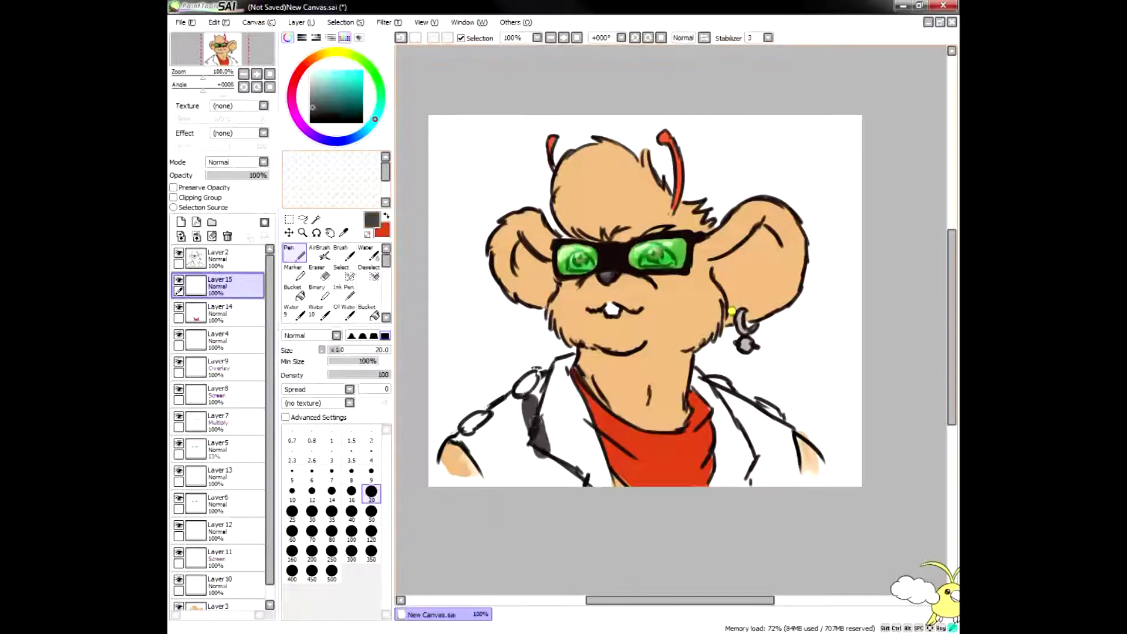
{"action": "left_click_drag", "start_coordinate": [602, 470], "coordinate": [586, 427]}
{"action": "mouse_move", "coordinate": [695, 376]}
{"action": "left_mouse_down"}
{"action": "mouse_move", "coordinate": [727, 475]}
{"action": "mouse_move", "coordinate": [795, 482]}
{"action": "left_mouse_up"}
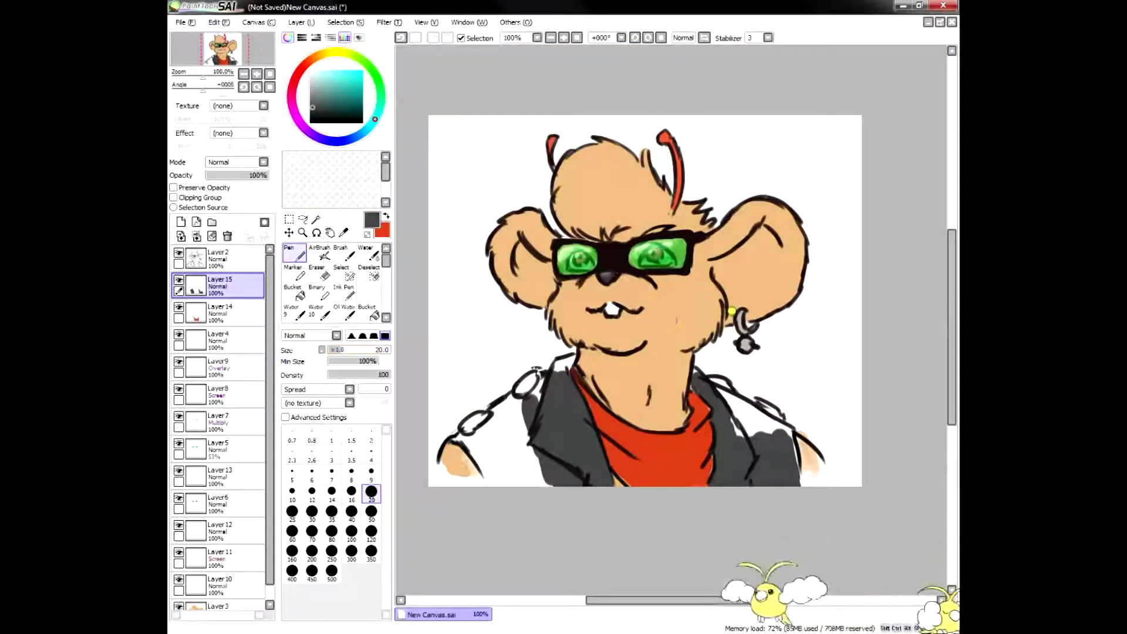
{"action": "key", "text": "e"}
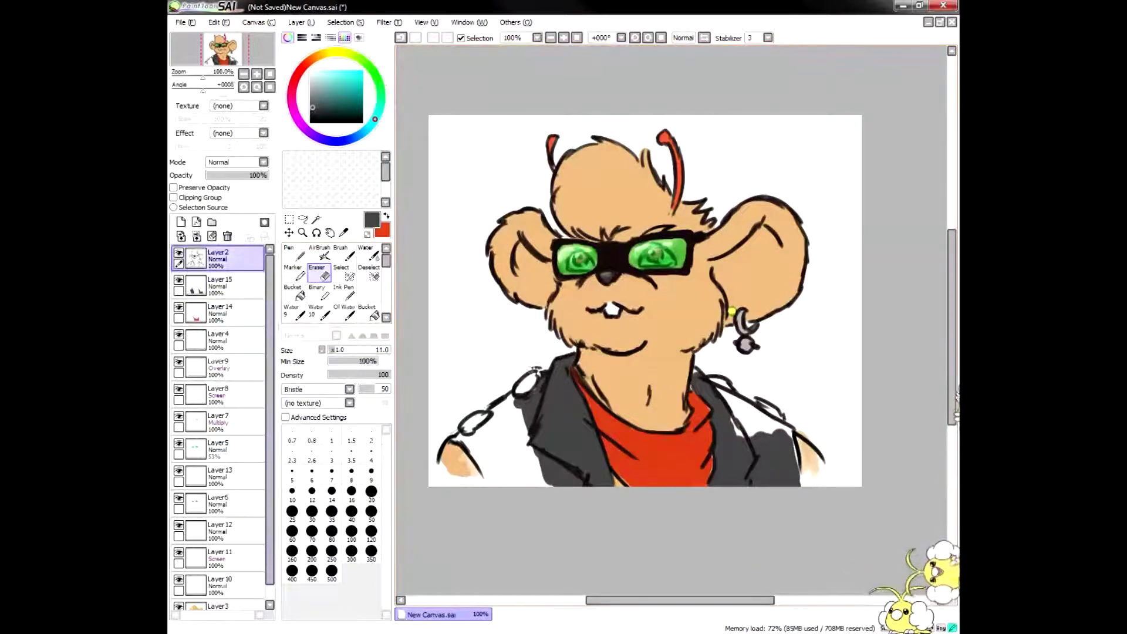
{"action": "key", "text": "n"}
{"action": "mouse_move", "coordinate": [461, 464]}
{"action": "left_mouse_down"}
{"action": "mouse_move", "coordinate": [510, 458]}
{"action": "mouse_move", "coordinate": [487, 436]}
{"action": "left_mouse_up"}
{"action": "left_click_drag", "start_coordinate": [765, 445], "coordinate": [747, 425]}
Step: Paint the jacket's oval shoulder pieces light grey and touch up the dark grey beside the collar
{"action": "left_click", "coordinate": [310, 99]}
{"action": "left_click_drag", "start_coordinate": [716, 378], "coordinate": [729, 387]}
{"action": "left_click_drag", "start_coordinate": [762, 402], "coordinate": [780, 417]}
{"action": "key", "text": "x"}
{"action": "left_click", "coordinate": [709, 392], "text": "alt"}
{"action": "left_click_drag", "start_coordinate": [693, 370], "coordinate": [698, 374]}
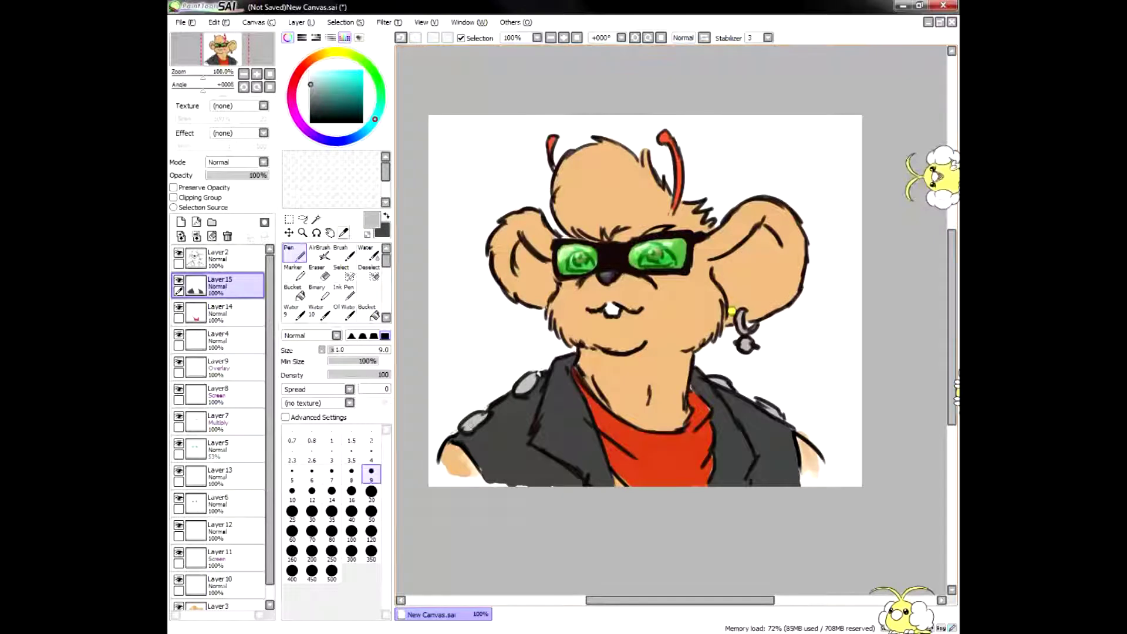
{"action": "left_click", "coordinate": [220, 313]}
{"action": "left_click", "coordinate": [670, 451], "text": "alt"}
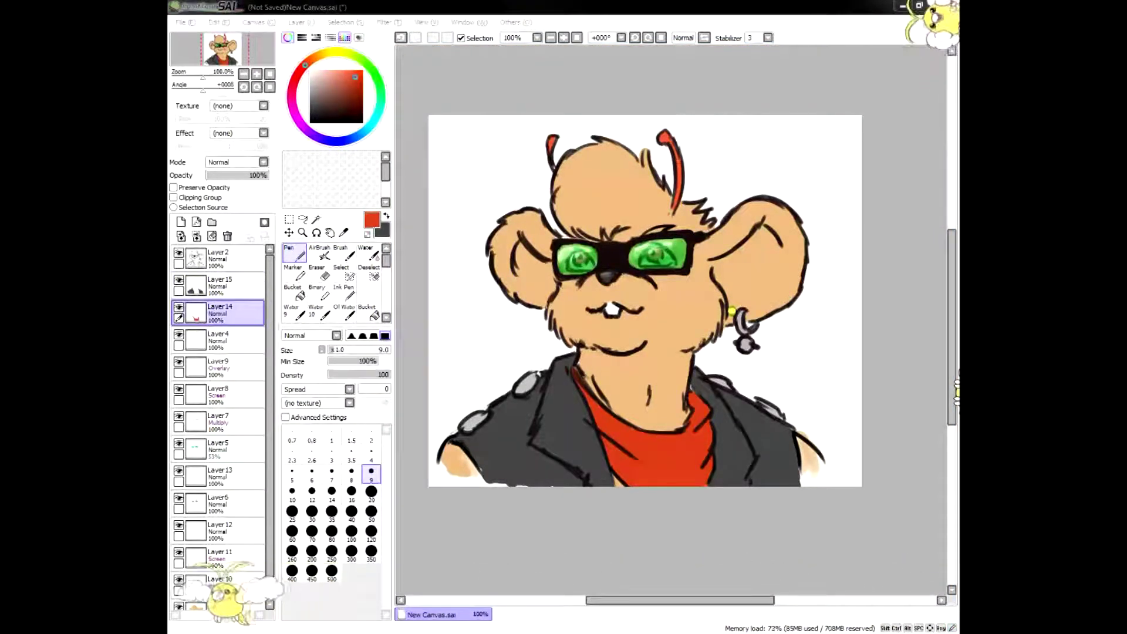
{"action": "mouse_move", "coordinate": [952, 327]}
{"action": "left_mouse_down"}
{"action": "mouse_move", "coordinate": [953, 304]}
{"action": "mouse_move", "coordinate": [952, 323]}
{"action": "left_mouse_up"}
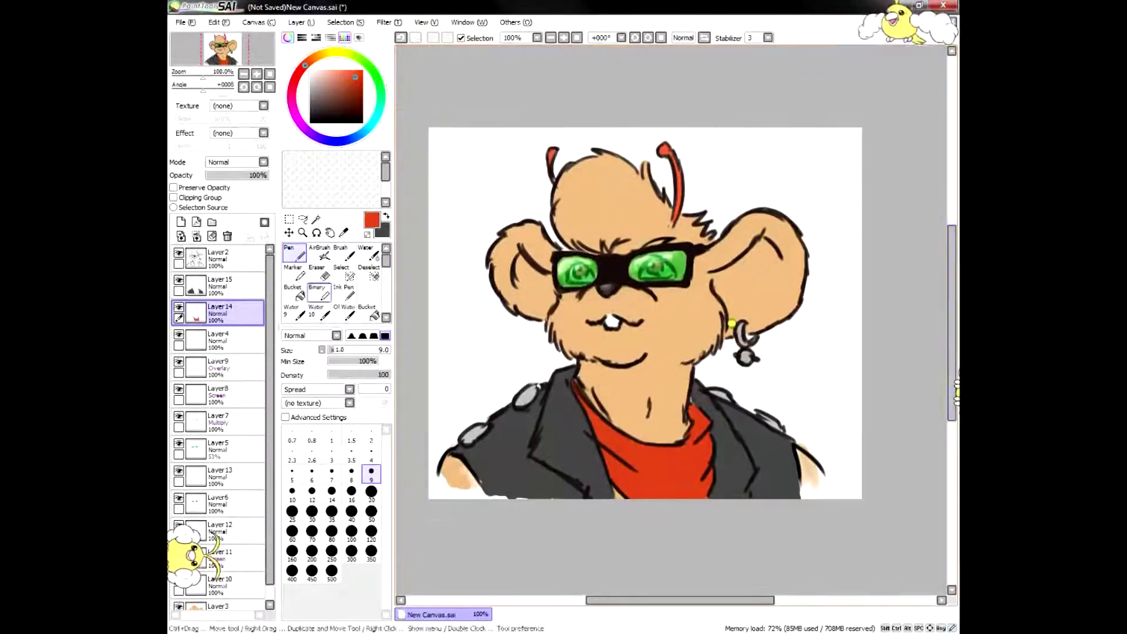
Step: Select the skin area on Layer3 with the Magic Wand and even out both arms with the sampled skin tone
{"action": "key", "text": "w"}
{"action": "scroll", "coordinate": [217, 423], "scroll_direction": "down", "scroll_amount": 3}
{"action": "left_click", "coordinate": [219, 597]}
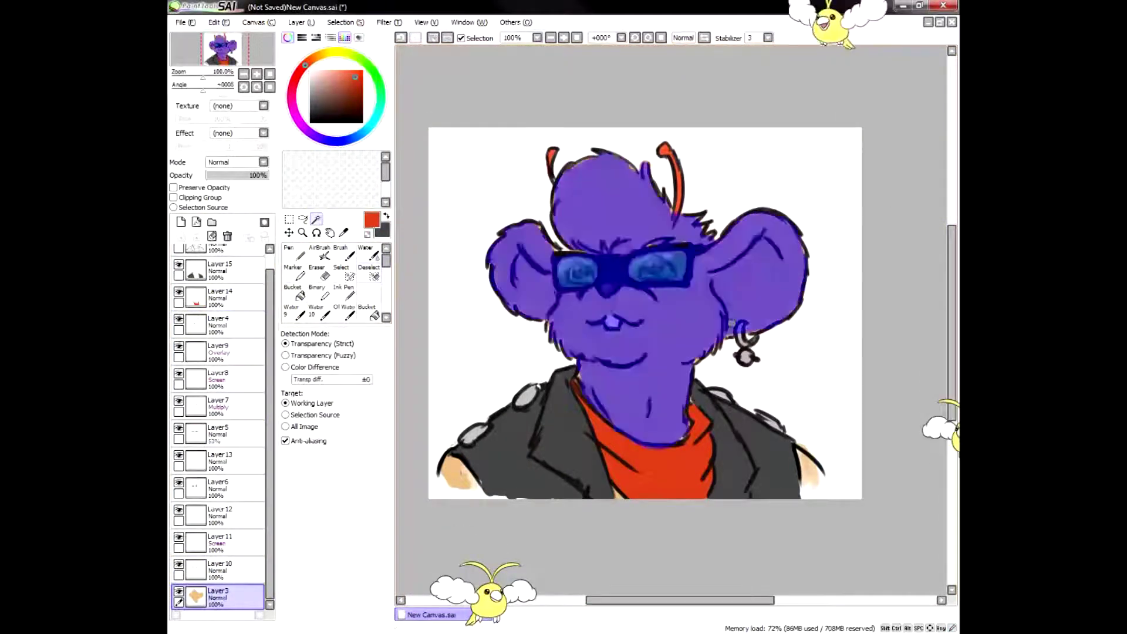
{"action": "key", "text": "l"}
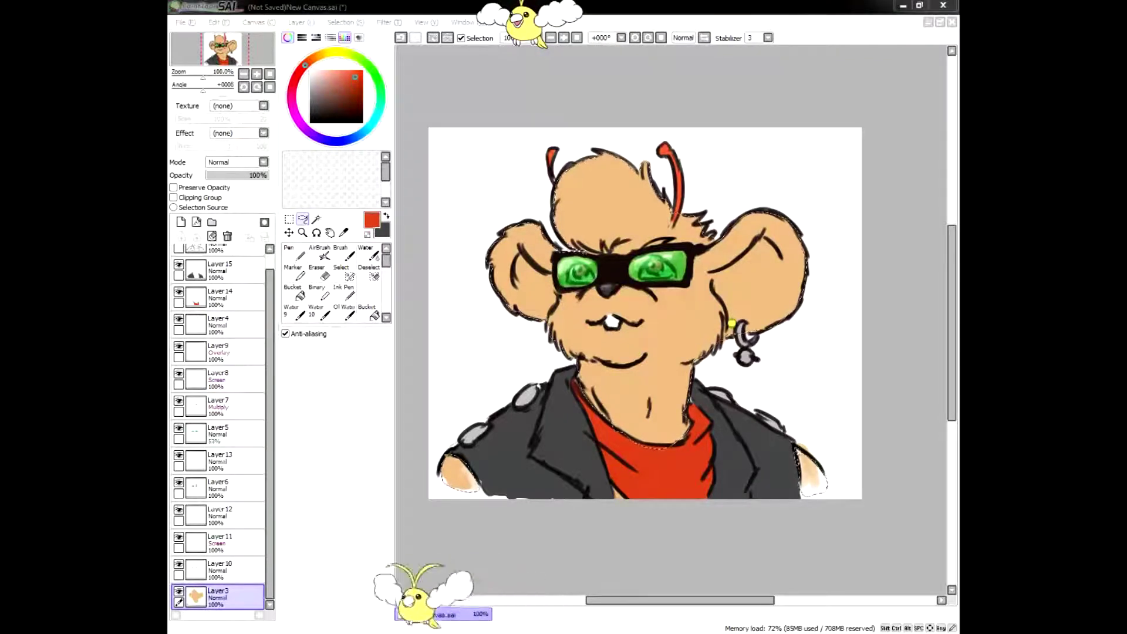
{"action": "key", "text": "alt+F4"}
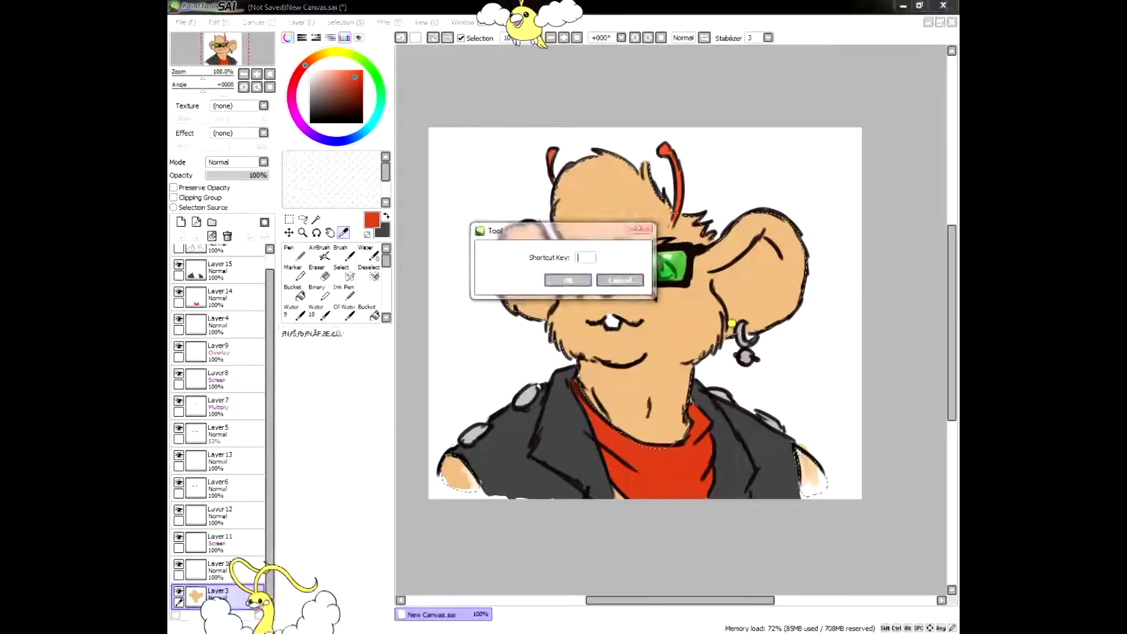
{"action": "key", "text": "Escape"}
{"action": "left_click", "coordinate": [458, 474], "text": "alt"}
{"action": "left_click_drag", "start_coordinate": [464, 461], "coordinate": [475, 486]}
{"action": "left_click_drag", "start_coordinate": [810, 461], "coordinate": [821, 487]}
Step: Add a Multiply layer above Layer3 and shade the hair, one ear and the skin around the glasses with the AirBrush at size 19
{"action": "left_click", "coordinate": [181, 222]}
{"action": "left_click", "coordinate": [238, 162]}
{"action": "left_click", "coordinate": [226, 182]}
{"action": "left_click", "coordinate": [320, 253]}
{"action": "left_click_drag", "start_coordinate": [352, 361], "coordinate": [388, 361]}
{"action": "left_click", "coordinate": [362, 350]}
{"action": "left_click_drag", "start_coordinate": [524, 269], "coordinate": [548, 301]}
{"action": "left_click_drag", "start_coordinate": [604, 237], "coordinate": [643, 231]}
{"action": "mouse_move", "coordinate": [564, 220]}
{"action": "left_mouse_down"}
{"action": "mouse_move", "coordinate": [575, 182]}
{"action": "mouse_move", "coordinate": [620, 175]}
{"action": "mouse_move", "coordinate": [637, 226]}
{"action": "mouse_move", "coordinate": [702, 237]}
{"action": "mouse_move", "coordinate": [667, 291]}
{"action": "left_mouse_up"}
Step: Add a layer above Layer2 and paint soft grey highlights on the glasses' bridge and nose with the AirBrush at size 6
{"action": "left_click_drag", "start_coordinate": [269, 422], "coordinate": [269, 407]}
{"action": "left_click", "coordinate": [226, 259]}
{"action": "left_click", "coordinate": [181, 222]}
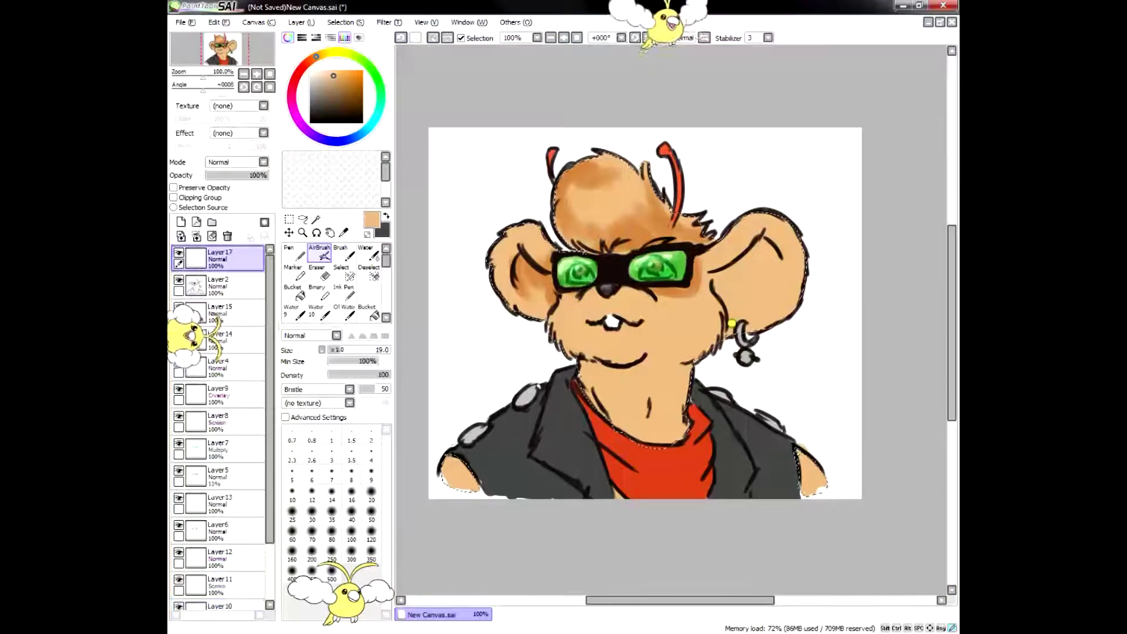
{"action": "left_click", "coordinate": [311, 91]}
{"action": "left_click", "coordinate": [292, 494]}
{"action": "left_click", "coordinate": [311, 474]}
{"action": "mouse_move", "coordinate": [601, 260]}
{"action": "left_mouse_down"}
{"action": "mouse_move", "coordinate": [619, 260]}
{"action": "mouse_move", "coordinate": [607, 280]}
{"action": "left_mouse_up"}
{"action": "left_click", "coordinate": [344, 312]}
{"action": "left_click", "coordinate": [292, 539]}
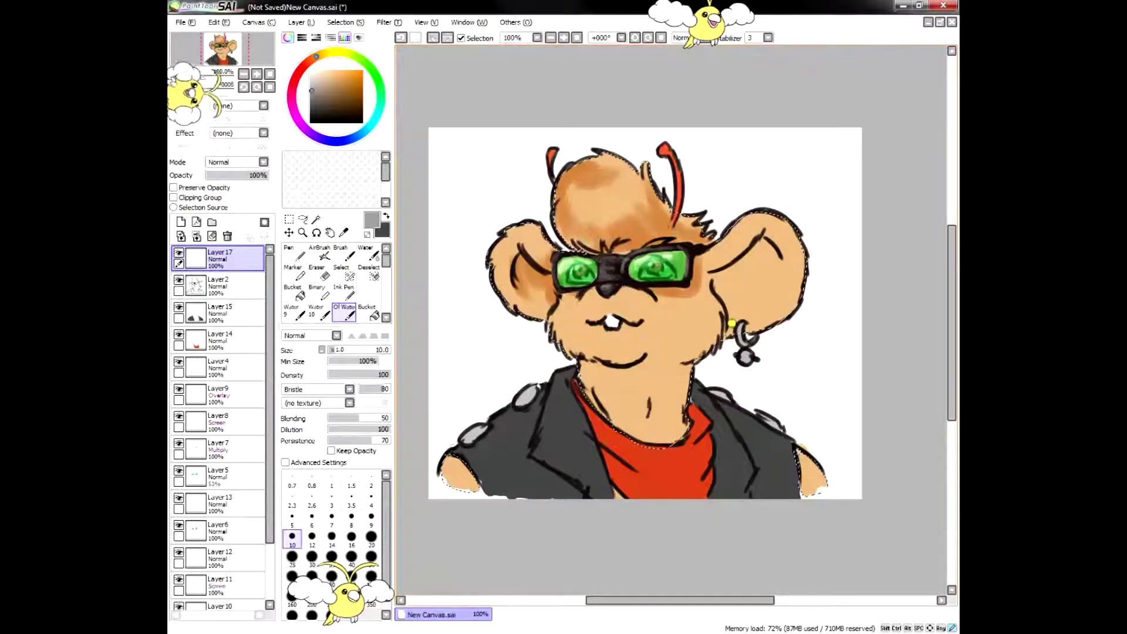
{"action": "left_click", "coordinate": [319, 254]}
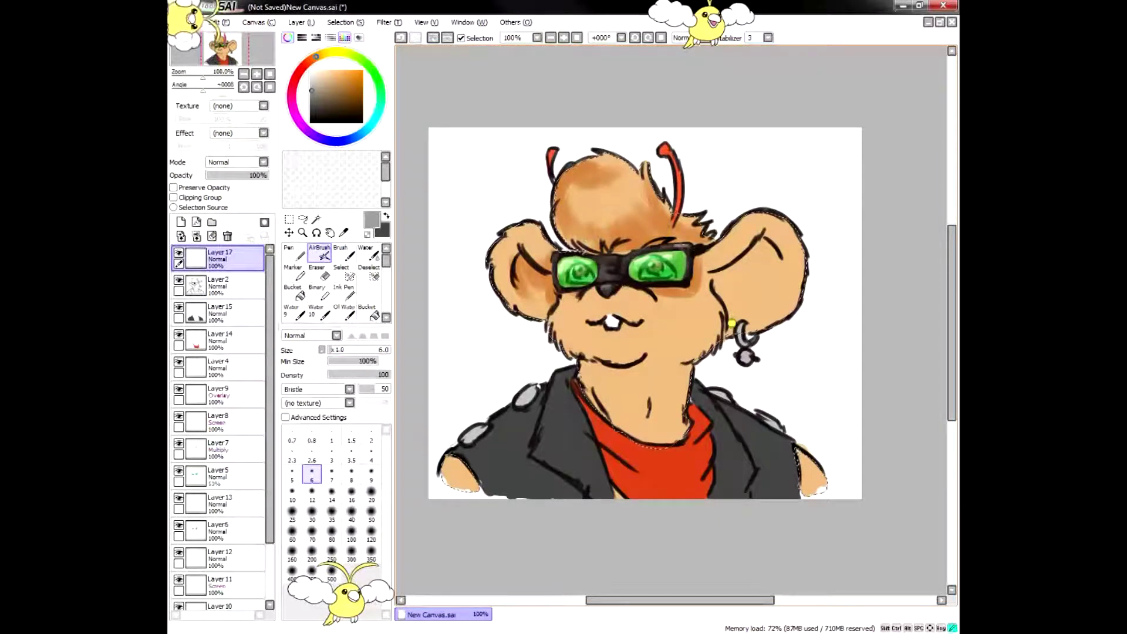
{"action": "left_click", "coordinate": [344, 311]}
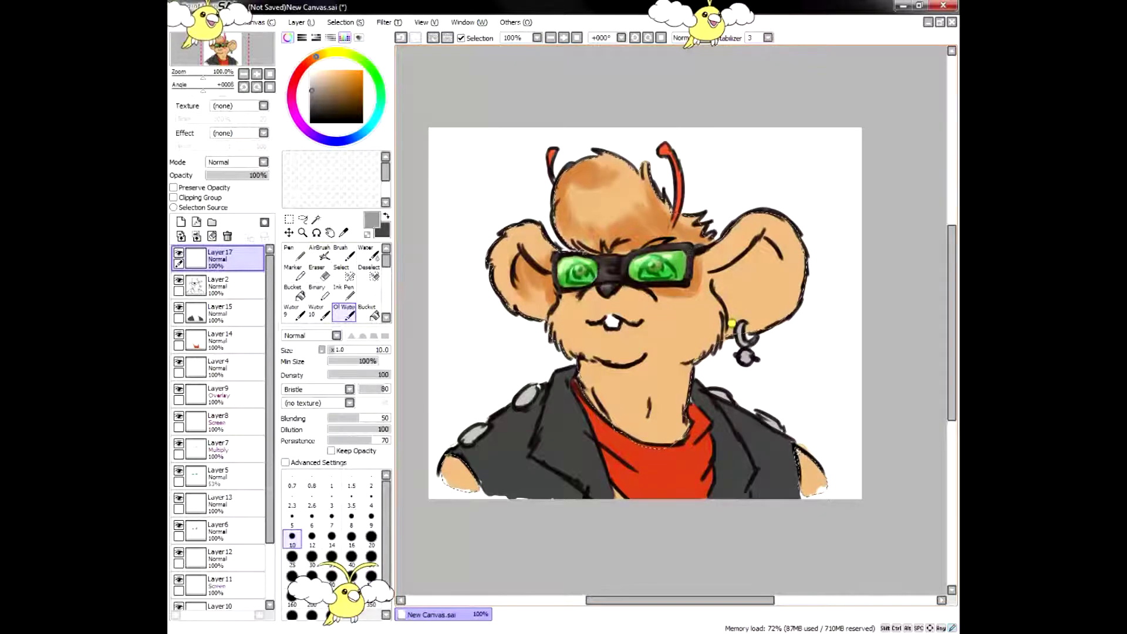
Step: Shade the large ear and the cheek fur on Layer16 in sampled skin tone with the AirBrush at size 13
{"action": "scroll", "coordinate": [219, 429], "scroll_direction": "down", "scroll_amount": 3}
{"action": "left_click", "coordinate": [225, 570]}
{"action": "left_click", "coordinate": [344, 234]}
{"action": "left_click", "coordinate": [669, 335]}
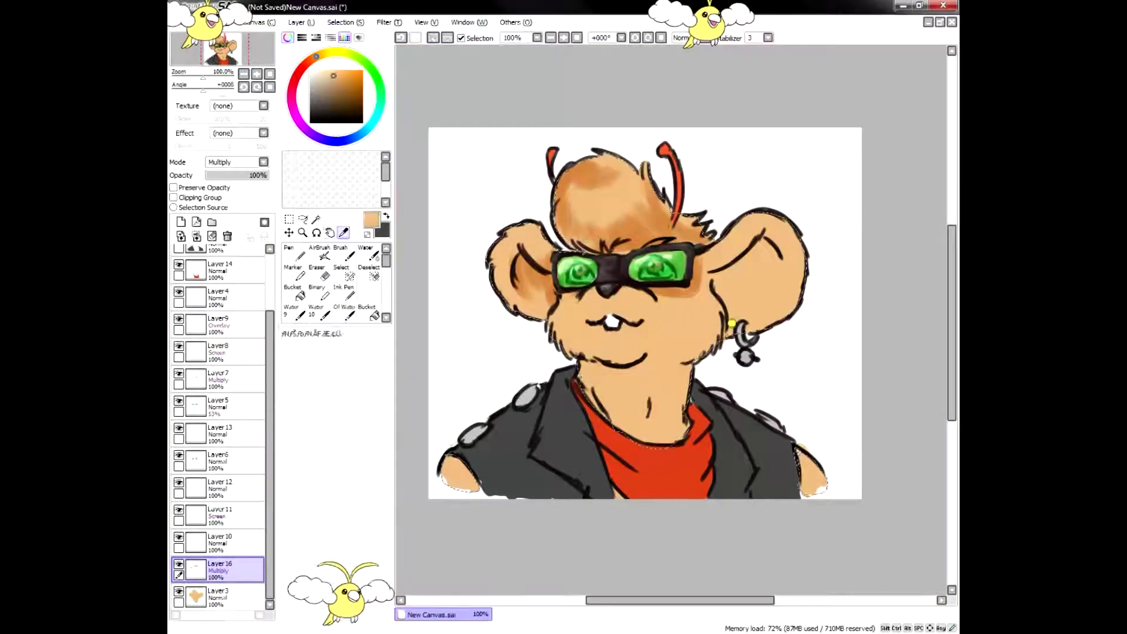
{"action": "left_click", "coordinate": [319, 254]}
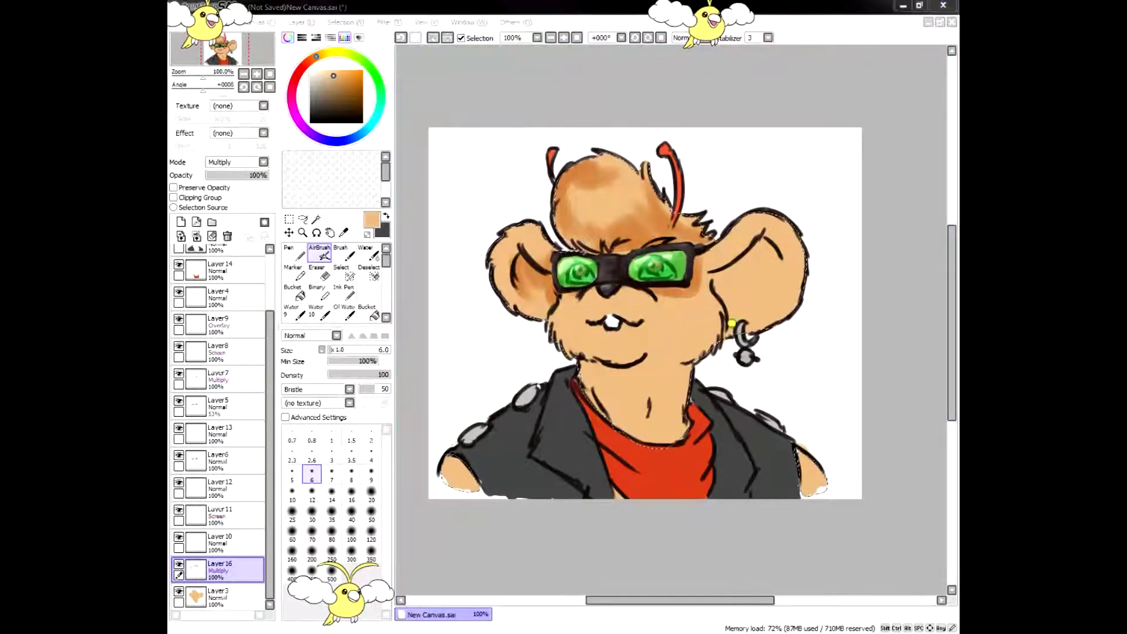
{"action": "left_click", "coordinate": [337, 350]}
{"action": "left_click_drag", "start_coordinate": [718, 278], "coordinate": [745, 280]}
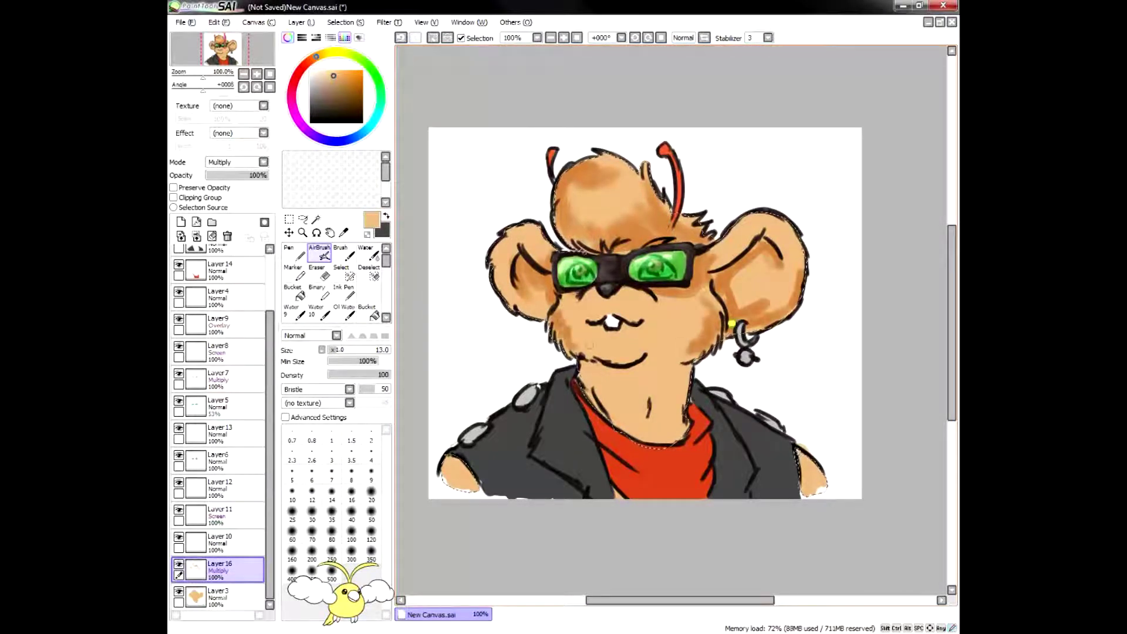
Step: Airbrush skin-tone shading along both sides of the neck, around the throat line and on the arms
{"action": "left_click_drag", "start_coordinate": [597, 384], "coordinate": [626, 429]}
{"action": "left_click", "coordinate": [302, 220]}
{"action": "left_click_drag", "start_coordinate": [612, 485], "coordinate": [615, 496]}
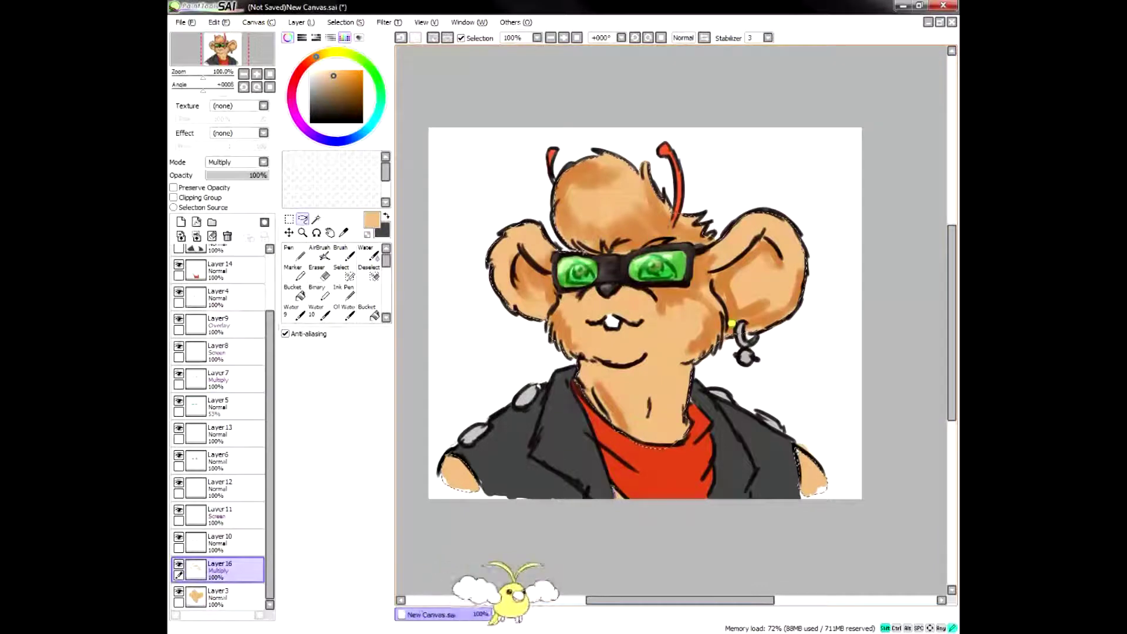
{"action": "left_click", "coordinate": [319, 253]}
{"action": "left_click_drag", "start_coordinate": [685, 365], "coordinate": [682, 432]}
{"action": "mouse_move", "coordinate": [647, 399]}
{"action": "left_mouse_down"}
{"action": "mouse_move", "coordinate": [644, 420]}
{"action": "mouse_move", "coordinate": [670, 418]}
{"action": "left_mouse_up"}
{"action": "left_click_drag", "start_coordinate": [452, 458], "coordinate": [456, 468]}
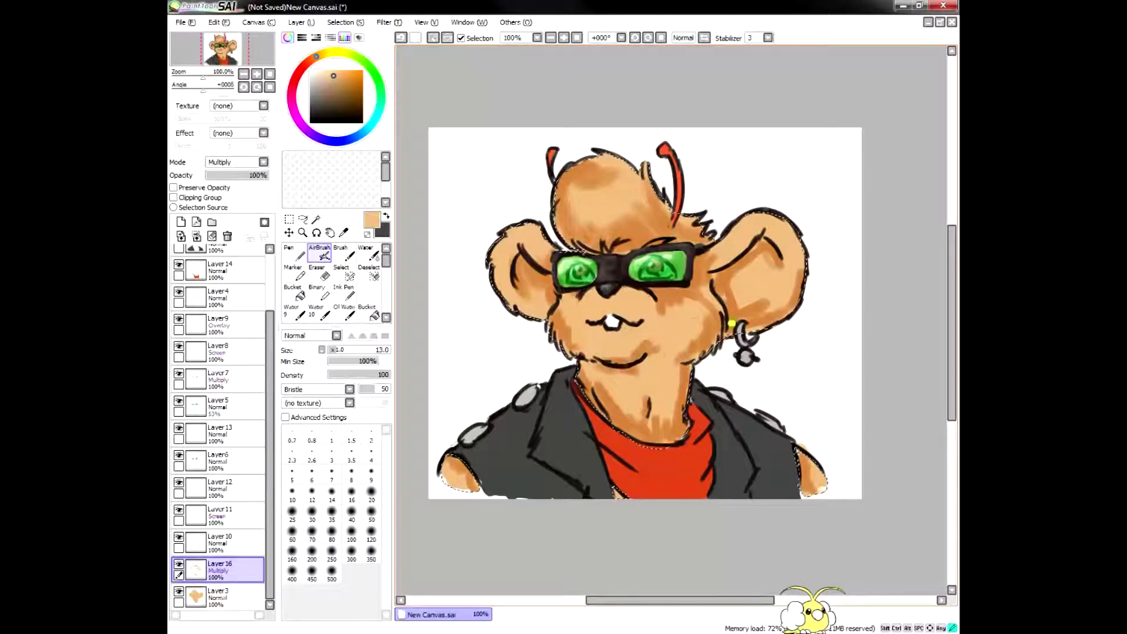
Step: Deepen the shadows on the hair, ears, face, neck and arms with a darker tan AirBrush
{"action": "left_click", "coordinate": [336, 84]}
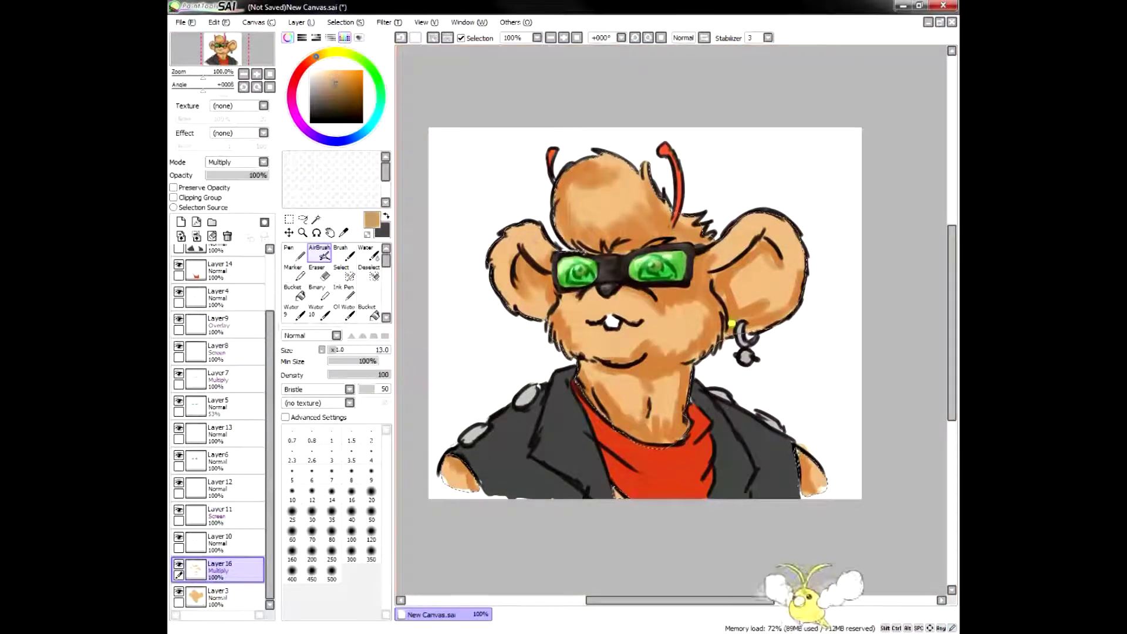
{"action": "left_click_drag", "start_coordinate": [617, 171], "coordinate": [565, 189]}
{"action": "left_click_drag", "start_coordinate": [532, 262], "coordinate": [523, 289]}
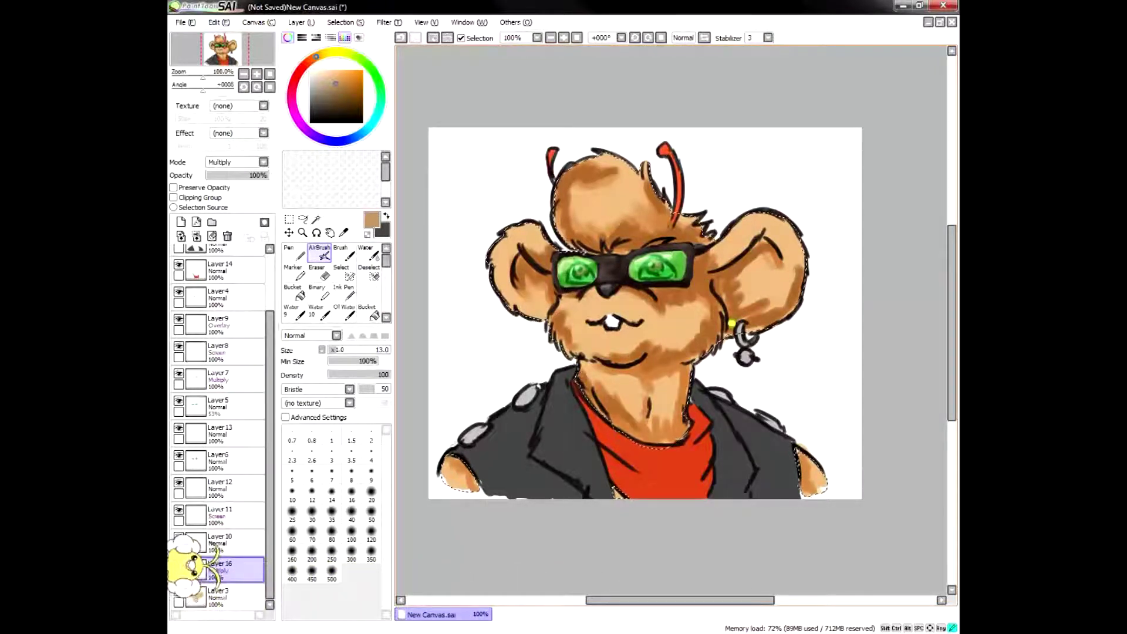
{"action": "left_click_drag", "start_coordinate": [614, 487], "coordinate": [619, 497]}
{"action": "left_click_drag", "start_coordinate": [454, 460], "coordinate": [472, 476]}
Step: Blend the shading on the smaller ear with an enlarged Oil Water brush
{"action": "left_click", "coordinate": [344, 312]}
{"action": "key", "text": "bracketright"}
{"action": "key", "text": "bracketright"}
{"action": "key", "text": "bracketright"}
{"action": "key", "text": "bracketright"}
{"action": "key", "text": "bracketright"}
{"action": "key", "text": "bracketright"}
{"action": "key", "text": "bracketright"}
{"action": "key", "text": "bracketright"}
{"action": "key", "text": "bracketright"}
{"action": "key", "text": "bracketright"}
{"action": "left_click_drag", "start_coordinate": [532, 243], "coordinate": [543, 308]}
Step: Smooth the remaining shading on the hair, face, large ear, neck and arms with the Oil Water brush at sizes 13 and 18
{"action": "key", "text": "bracketleft"}
{"action": "key", "text": "bracketleft"}
{"action": "key", "text": "bracketleft"}
{"action": "key", "text": "bracketleft"}
{"action": "key", "text": "bracketleft"}
{"action": "key", "text": "bracketleft"}
{"action": "key", "text": "bracketleft"}
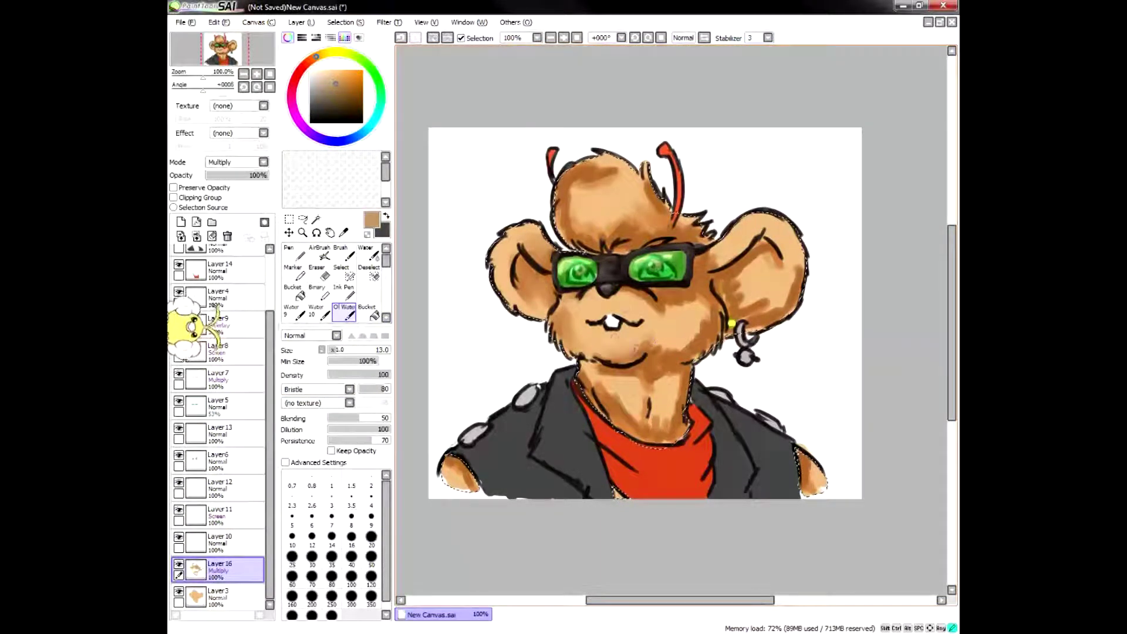
{"action": "key", "text": "bracketright"}
{"action": "key", "text": "bracketright"}
{"action": "key", "text": "bracketright"}
{"action": "key", "text": "bracketright"}
{"action": "key", "text": "bracketright"}
{"action": "left_click_drag", "start_coordinate": [697, 298], "coordinate": [681, 338]}
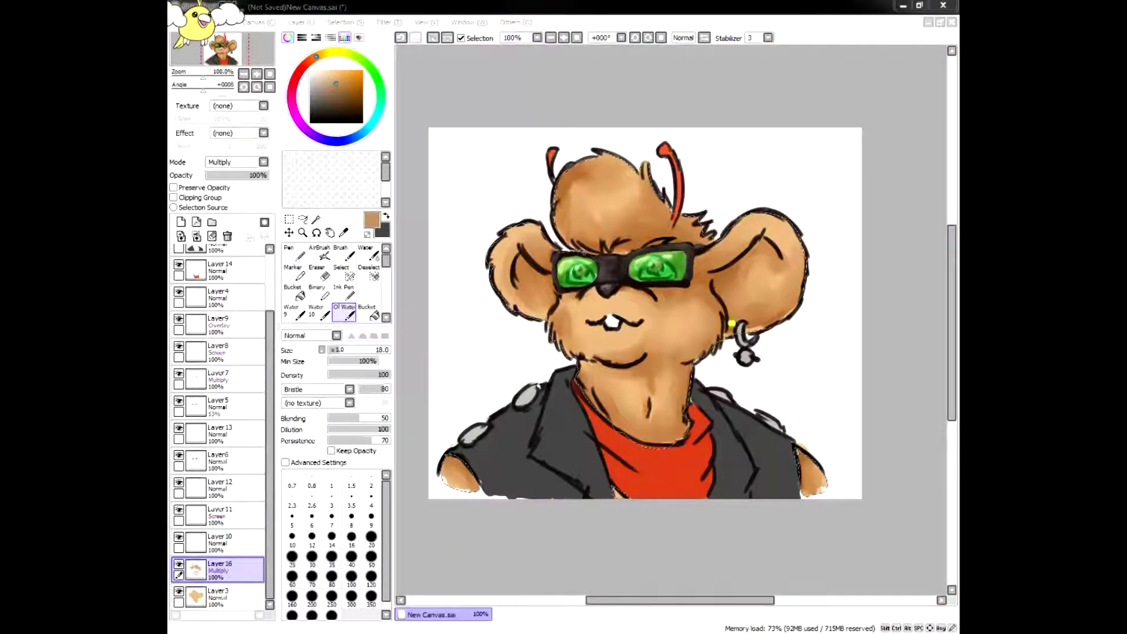
{"action": "key", "text": "e"}
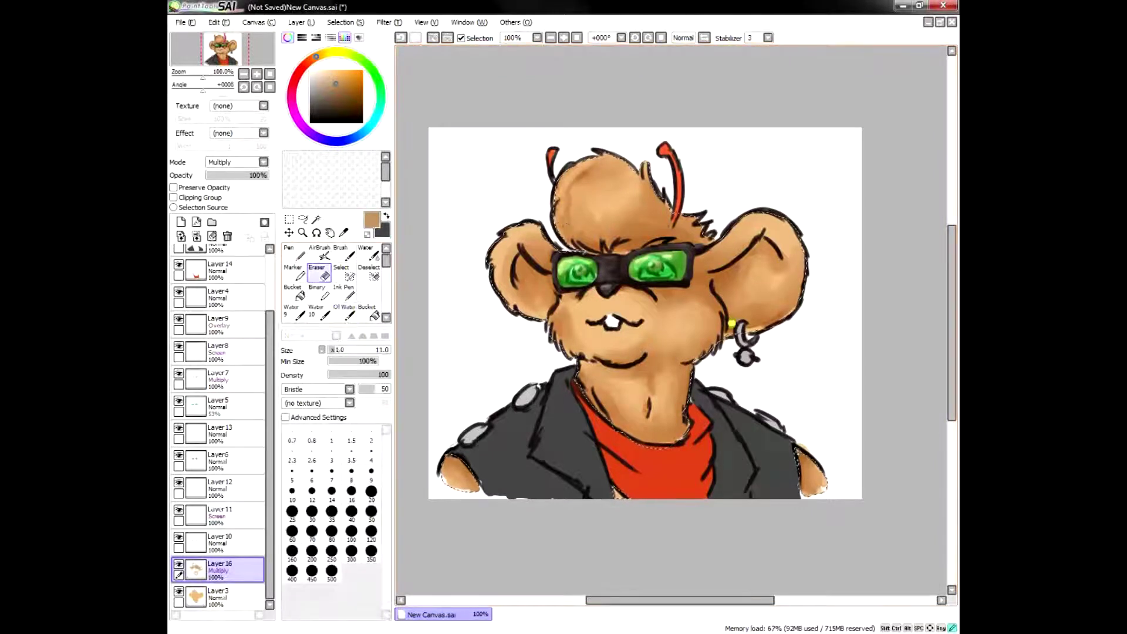
{"action": "key", "text": "e"}
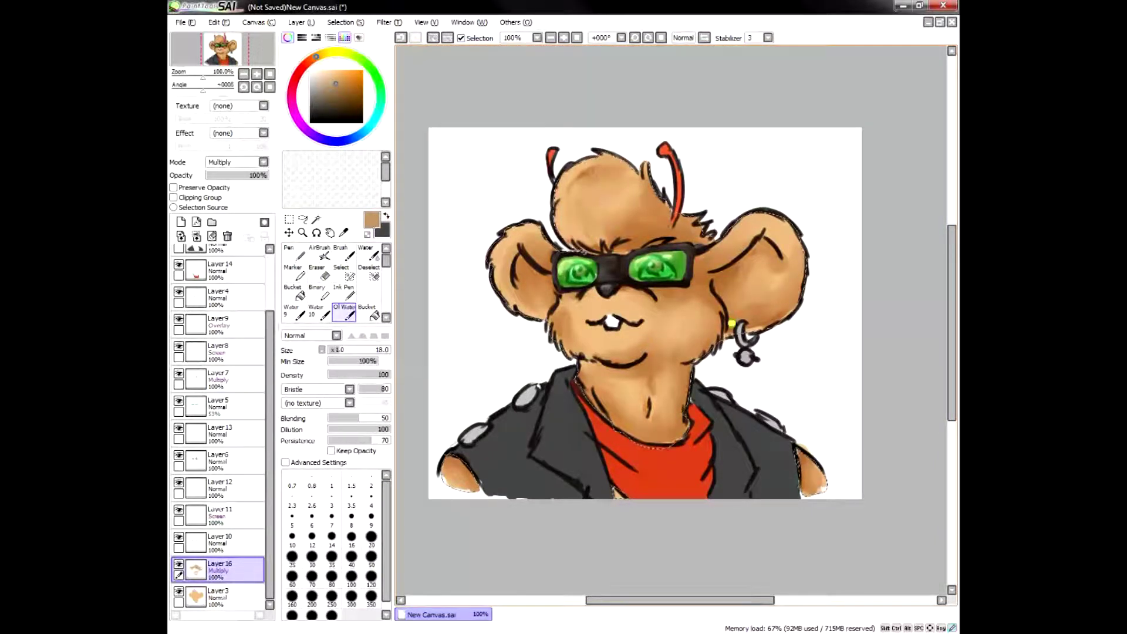
Step: Add a Screen layer above Layer16, airbrush tan highlights on the hair, face, ears and neck, and blend them with Oil Water
{"action": "left_click", "coordinate": [181, 222]}
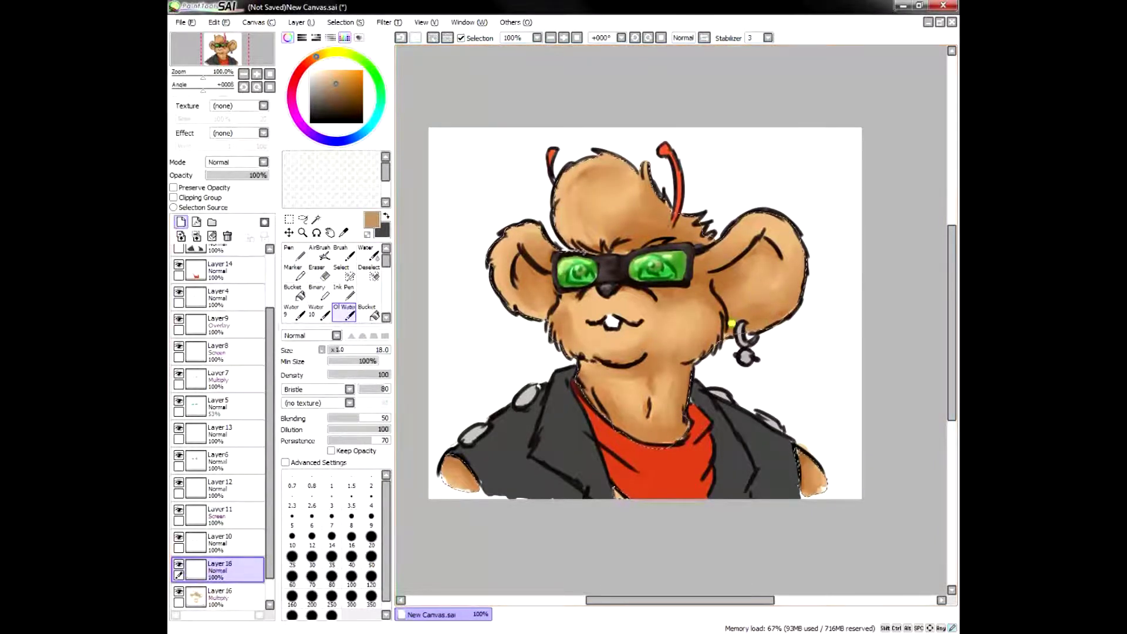
{"action": "left_click", "coordinate": [226, 597]}
{"action": "key", "text": "b"}
{"action": "left_click", "coordinate": [345, 312]}
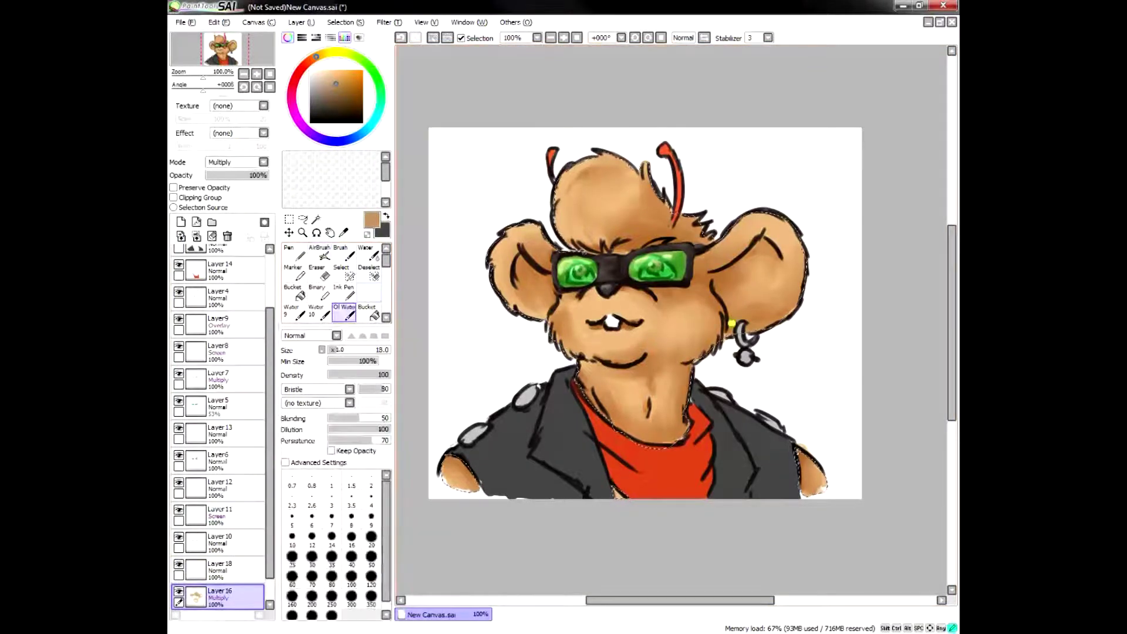
{"action": "left_click", "coordinate": [226, 570]}
{"action": "left_click", "coordinate": [236, 162]}
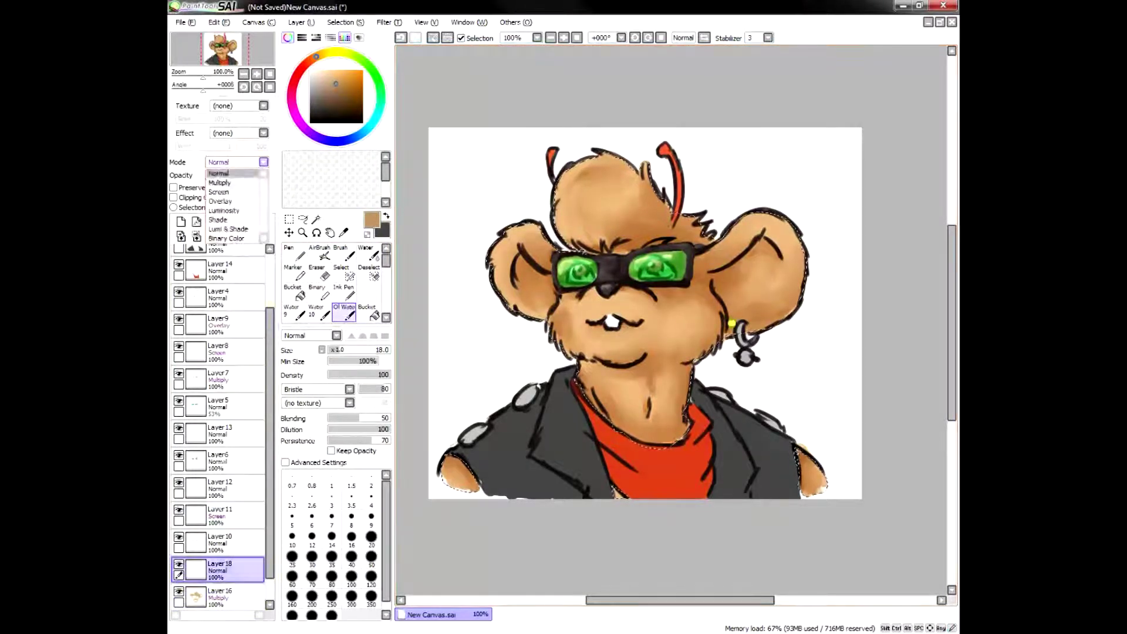
{"action": "left_click", "coordinate": [226, 192]}
{"action": "left_click", "coordinate": [320, 253]}
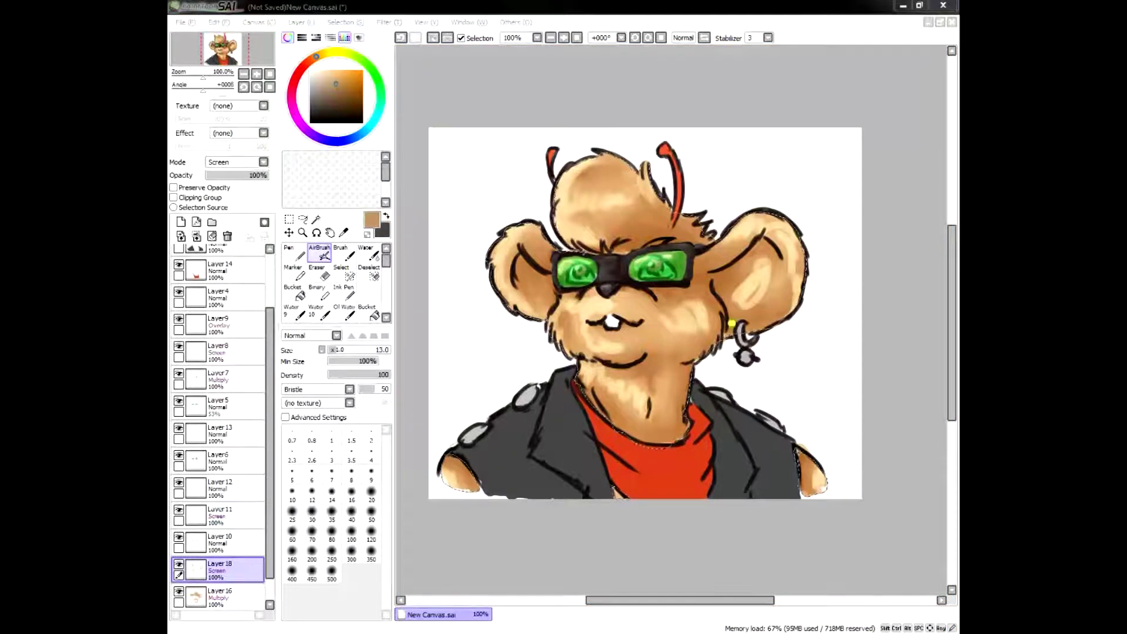
{"action": "left_click", "coordinate": [344, 312]}
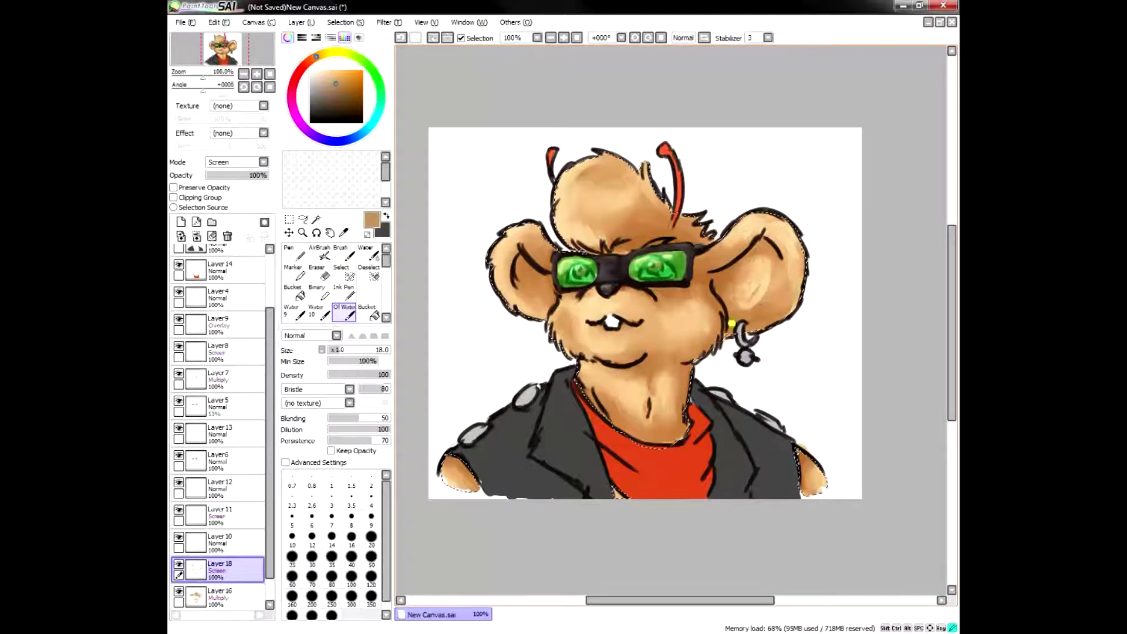
Step: Add a Multiply layer directly above Layer16, airbrush dark brown shadows on the brow, ears, neck and arms, and blend them with Oil Water
{"action": "left_click", "coordinate": [181, 222]}
{"action": "scroll", "coordinate": [235, 499], "scroll_direction": "down", "scroll_amount": 2}
{"action": "left_click_drag", "start_coordinate": [231, 516], "coordinate": [231, 562]}
{"action": "left_click", "coordinate": [263, 162]}
{"action": "left_click", "coordinate": [226, 180]}
{"action": "left_click", "coordinate": [342, 94]}
{"action": "key", "text": "v"}
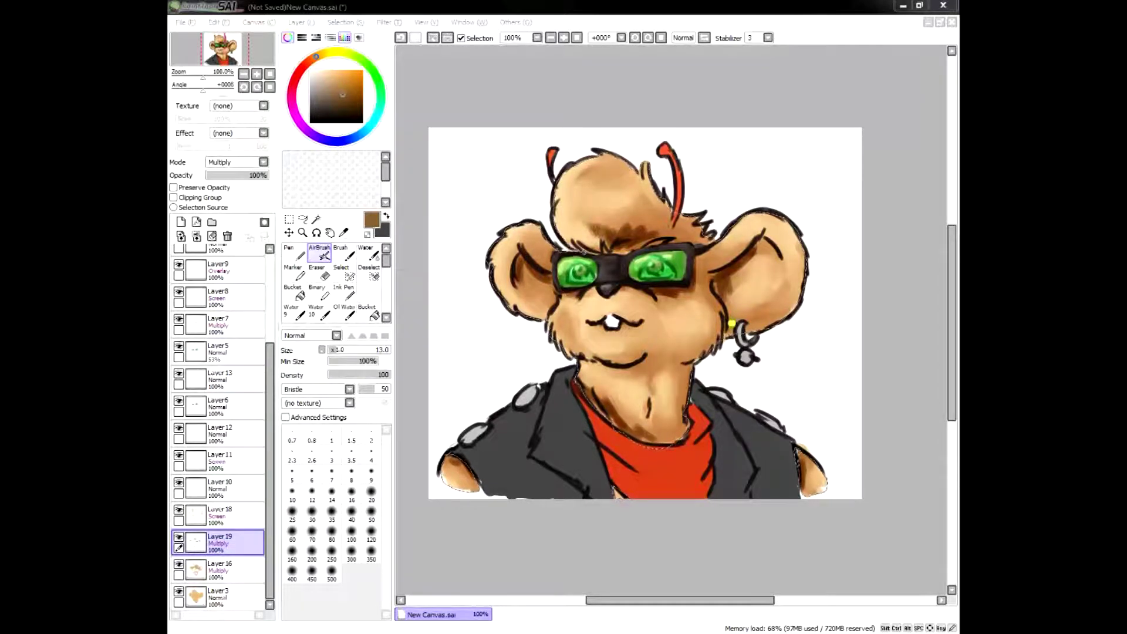
{"action": "left_click", "coordinate": [837, 73]}
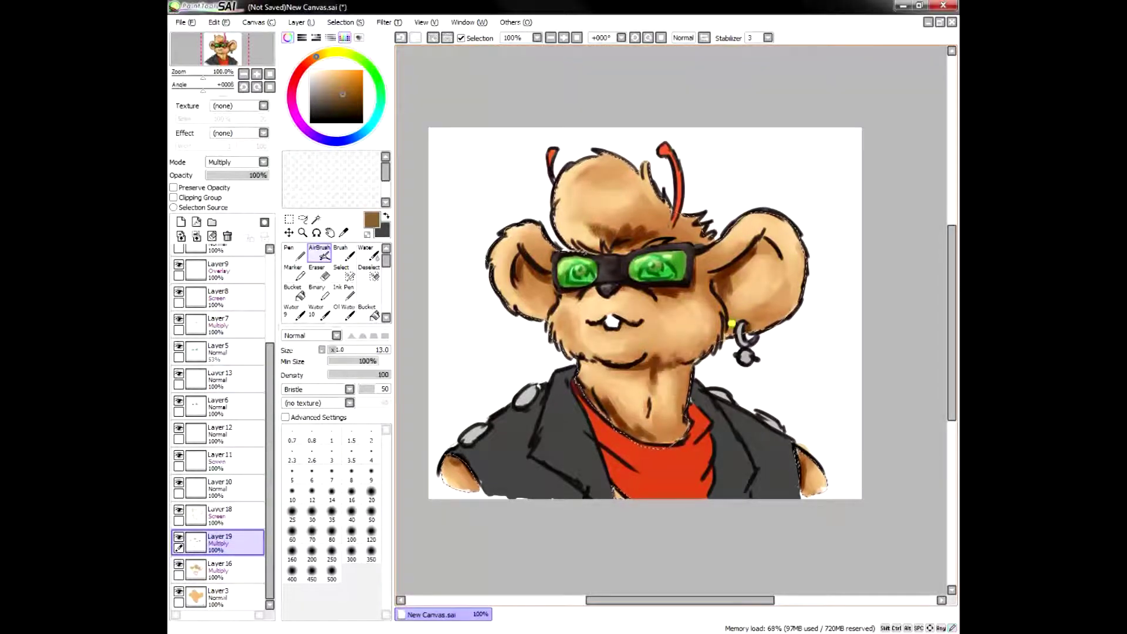
{"action": "left_click", "coordinate": [344, 313]}
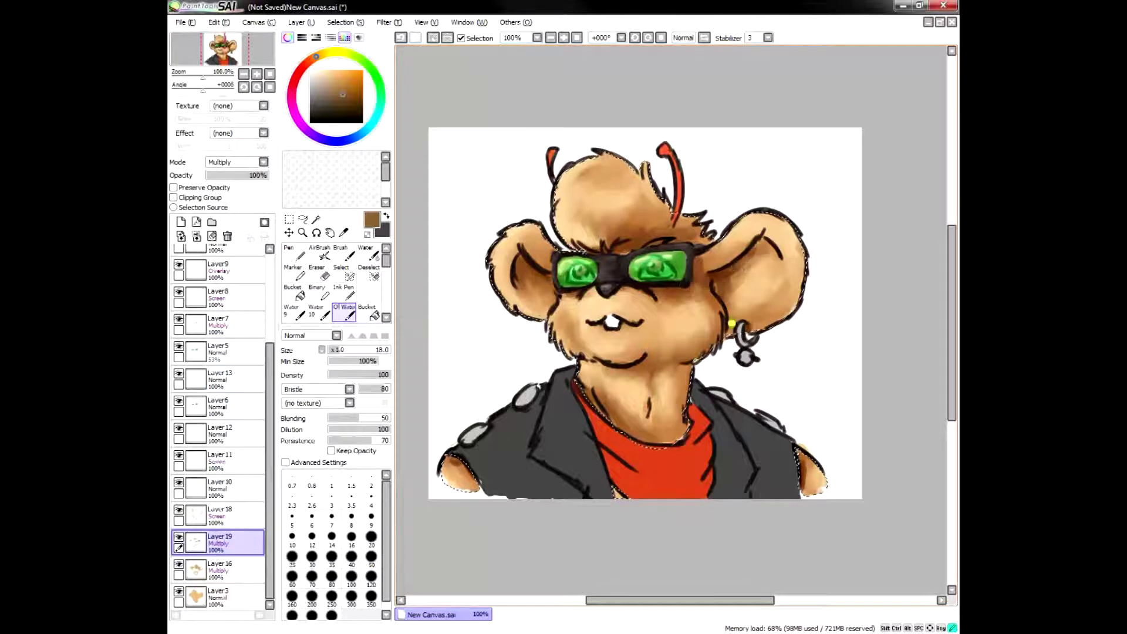
{"action": "left_click", "coordinate": [320, 253]}
{"action": "left_click", "coordinate": [344, 312]}
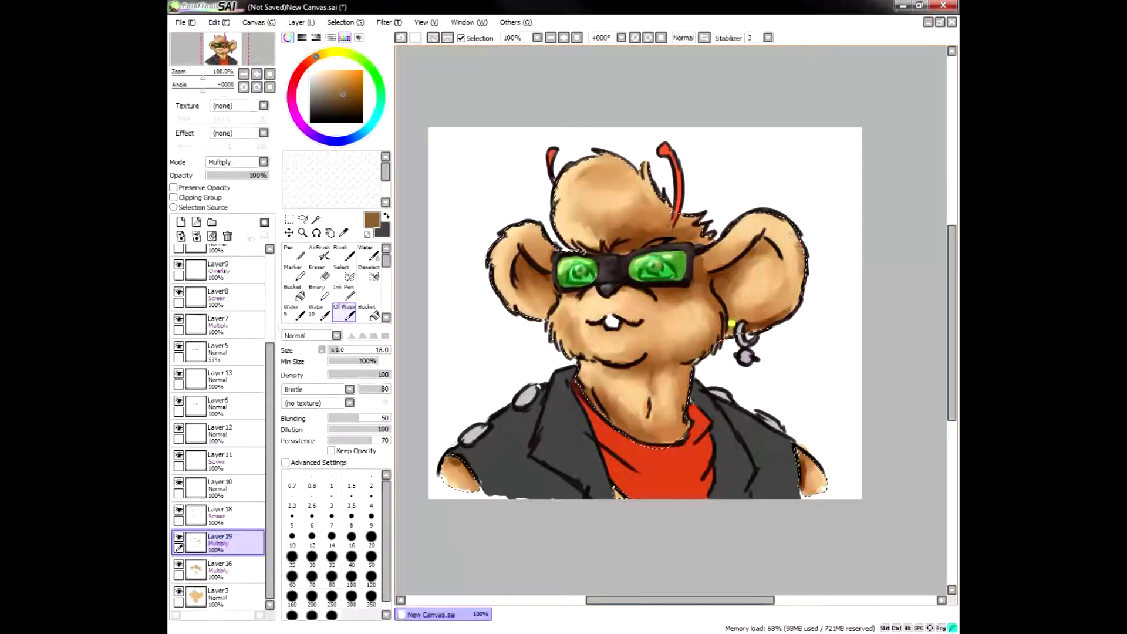
Step: Clear the selection, select the red shirt area from Layer14, and add a new layer directly above it
{"action": "left_click", "coordinate": [315, 219]}
{"action": "key", "text": "ctrl+d"}
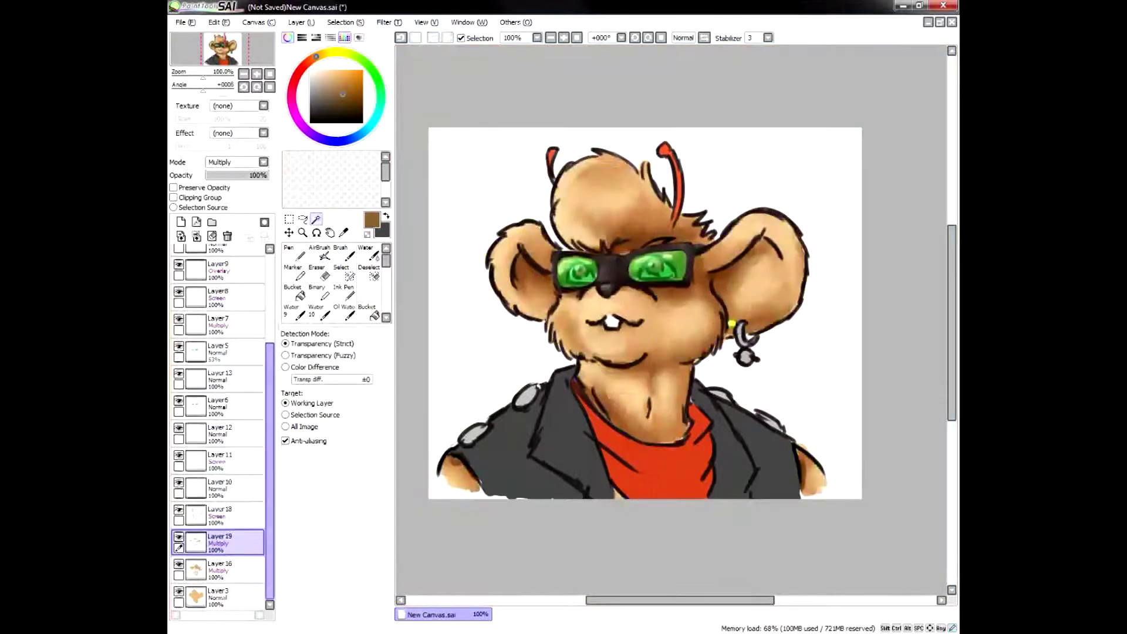
{"action": "left_click_drag", "start_coordinate": [270, 470], "coordinate": [270, 398]}
{"action": "left_click", "coordinate": [226, 316]}
{"action": "left_click", "coordinate": [664, 470]}
{"action": "left_click", "coordinate": [181, 222]}
{"action": "left_click", "coordinate": [303, 219]}
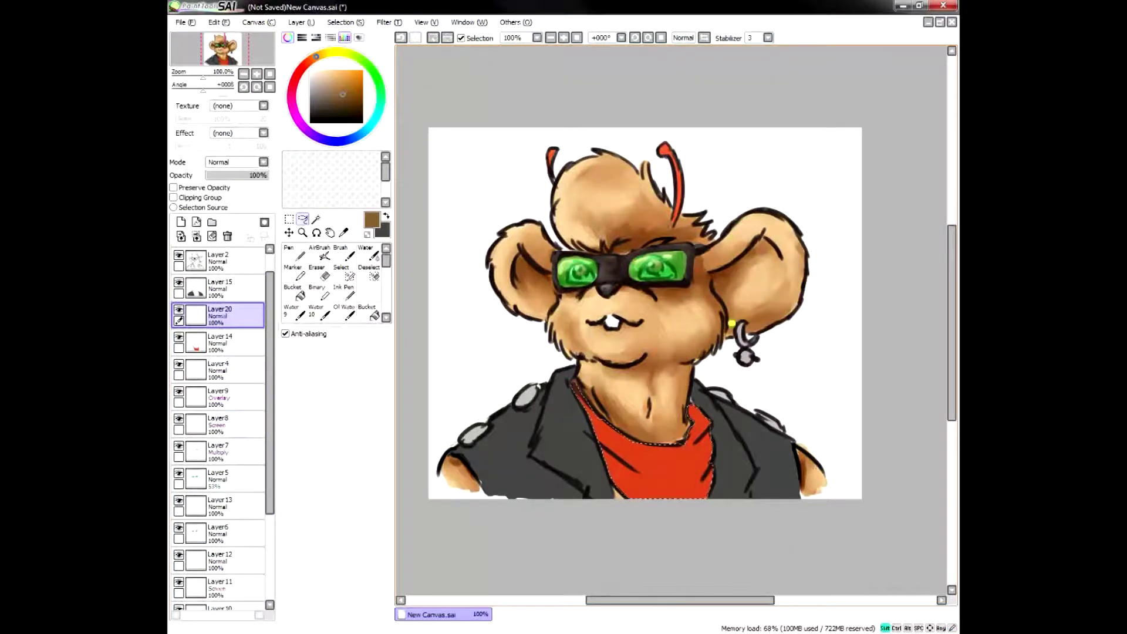
Step: Airbrush red fold shadows on the shirt with the new layer in Multiply mode and blend them with Oil Water
{"action": "left_click", "coordinate": [303, 66]}
{"action": "left_click", "coordinate": [348, 78]}
{"action": "left_click", "coordinate": [319, 254]}
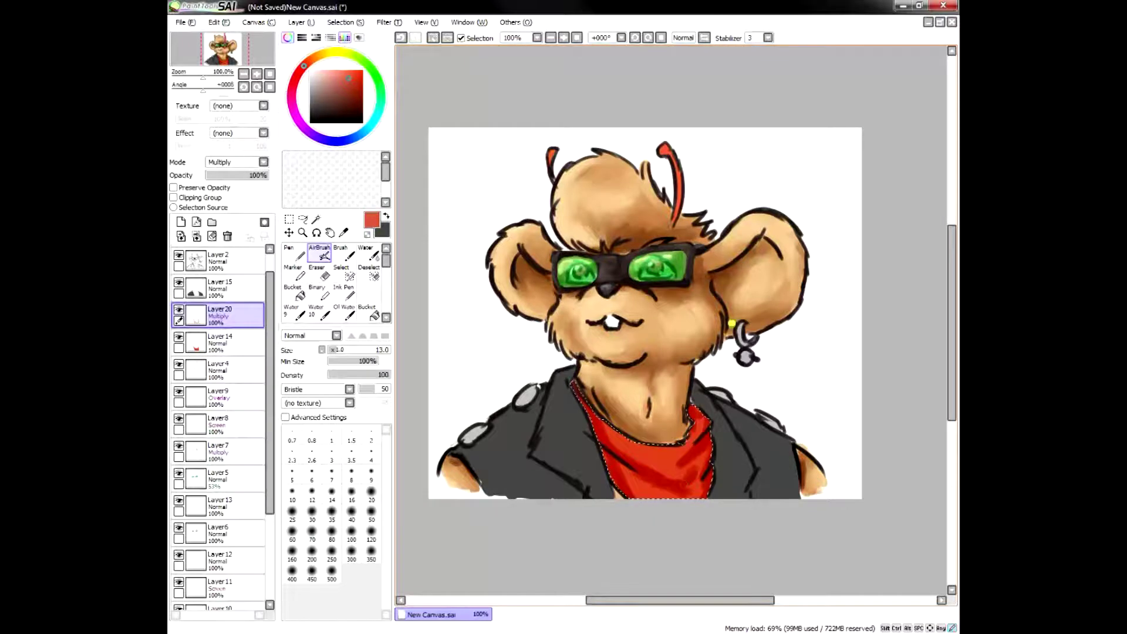
{"action": "left_click", "coordinate": [344, 312]}
{"action": "left_click_drag", "start_coordinate": [669, 471], "coordinate": [707, 449]}
Step: Add another Multiply layer above Layer20, airbrush darker red shadows on the shirt, and blend them with Oil Water
{"action": "left_click", "coordinate": [181, 222]}
{"action": "left_click", "coordinate": [238, 163]}
{"action": "left_click", "coordinate": [222, 182]}
{"action": "left_click", "coordinate": [353, 85]}
{"action": "left_click", "coordinate": [320, 253]}
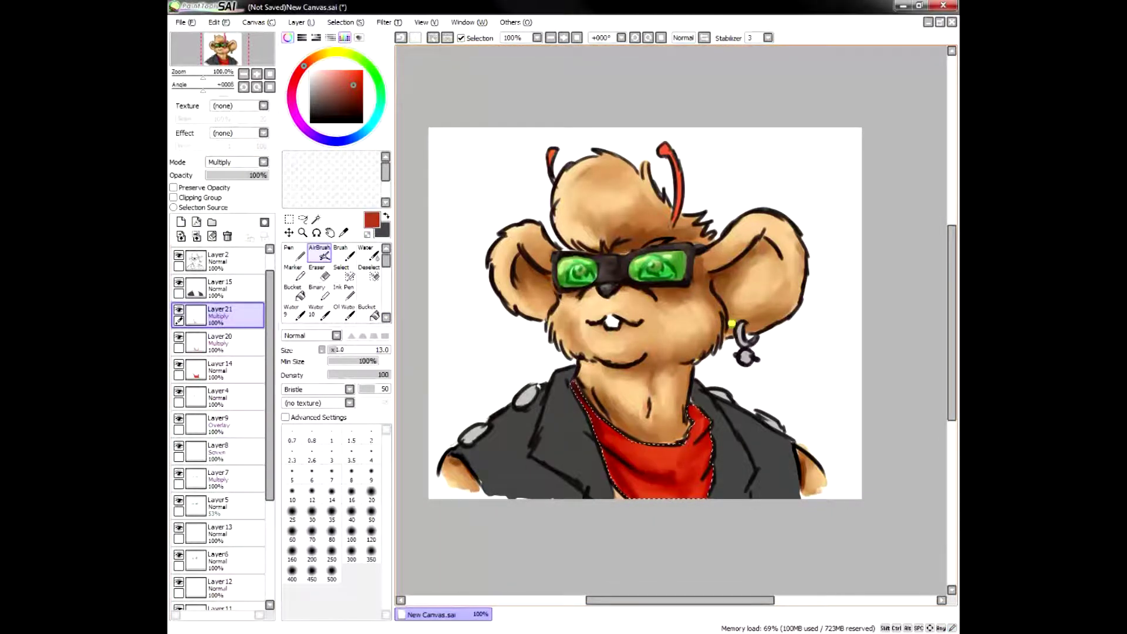
{"action": "key", "text": "o"}
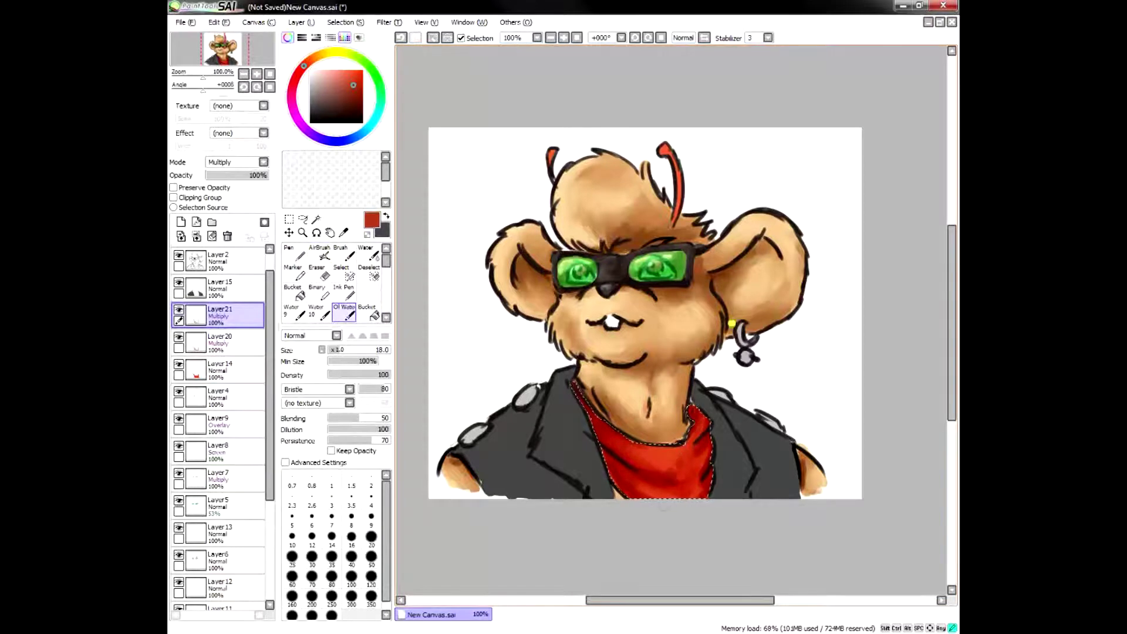
Step: Add a Screen layer above Layer21, airbrush lighter red shirt highlights, blend them with Oil Water, and clear the selection
{"action": "key", "text": "ctrl+shift+n"}
{"action": "key", "text": "a"}
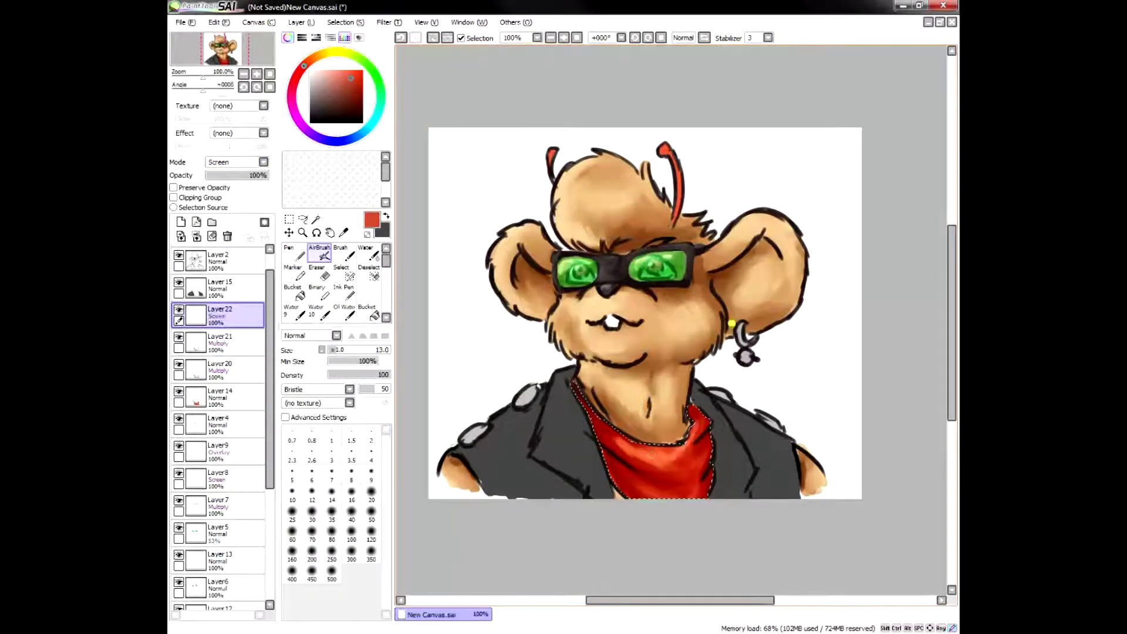
{"action": "key", "text": "o"}
{"action": "key", "text": "w"}
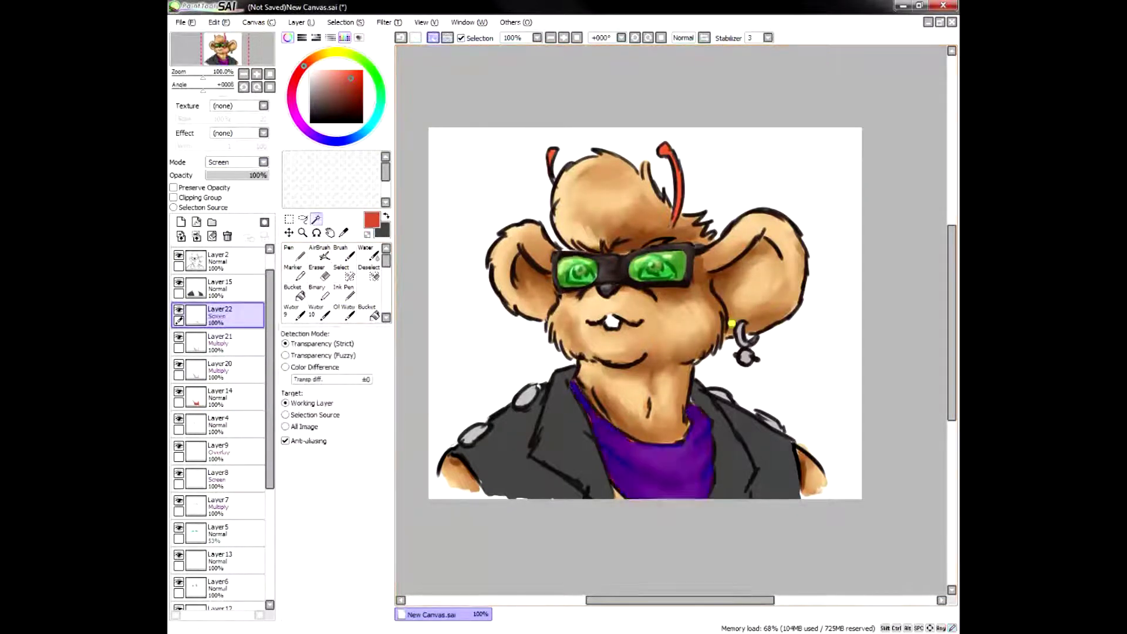
{"action": "key", "text": "ctrl+d"}
{"action": "left_click", "coordinate": [220, 288]}
{"action": "left_click", "coordinate": [522, 464]}
{"action": "left_click", "coordinate": [746, 458]}
{"action": "key", "text": "ctrl+d"}
Step: Touch up the shirt shadows on Layer21 with the Oil Water brush at size 18
{"action": "left_click", "coordinate": [344, 312]}
{"action": "left_click", "coordinate": [221, 343]}
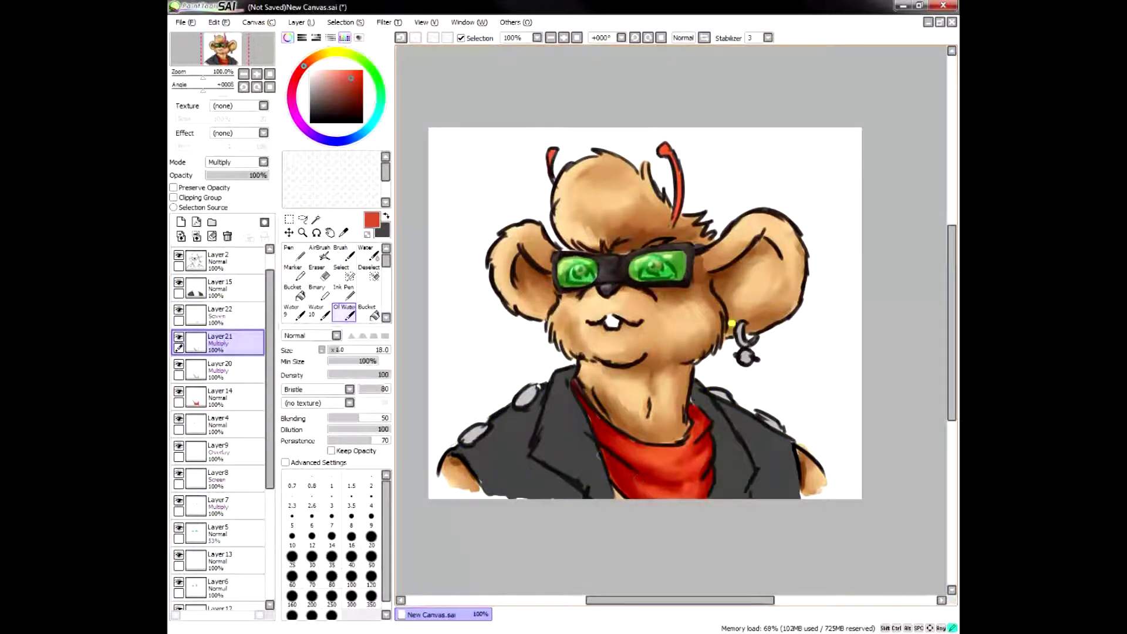
Step: Select both halves of the jacket on Layer15 with the Magic Wand and complete the selection with the Lasso
{"action": "left_click", "coordinate": [220, 288]}
{"action": "left_click", "coordinate": [316, 220]}
{"action": "left_click", "coordinate": [523, 464]}
{"action": "left_click", "coordinate": [745, 458]}
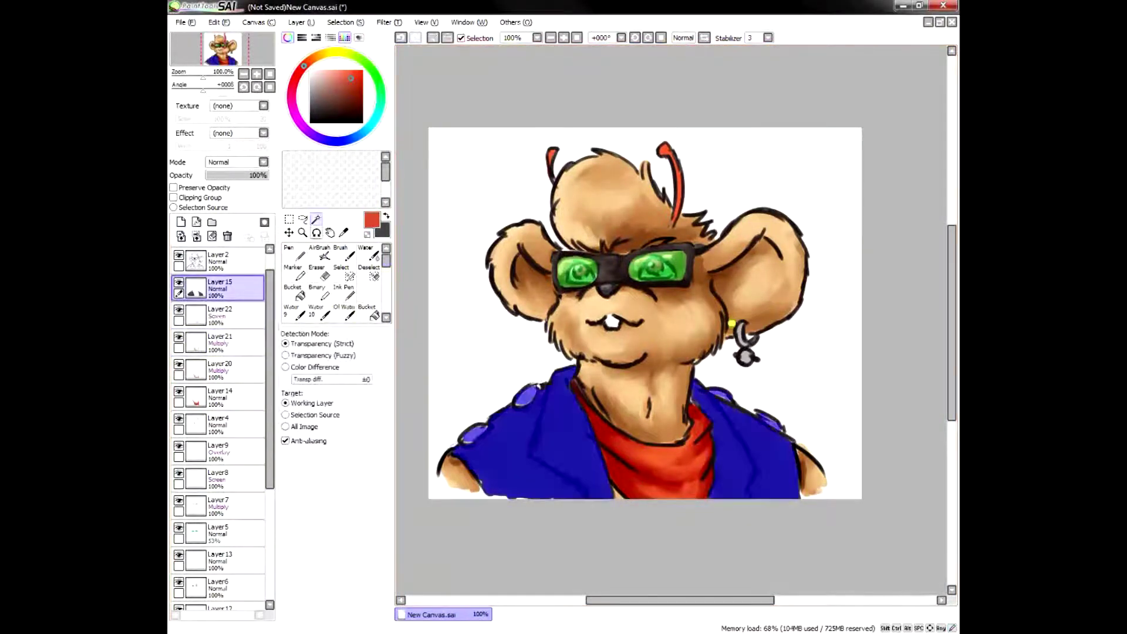
{"action": "left_click", "coordinate": [303, 220]}
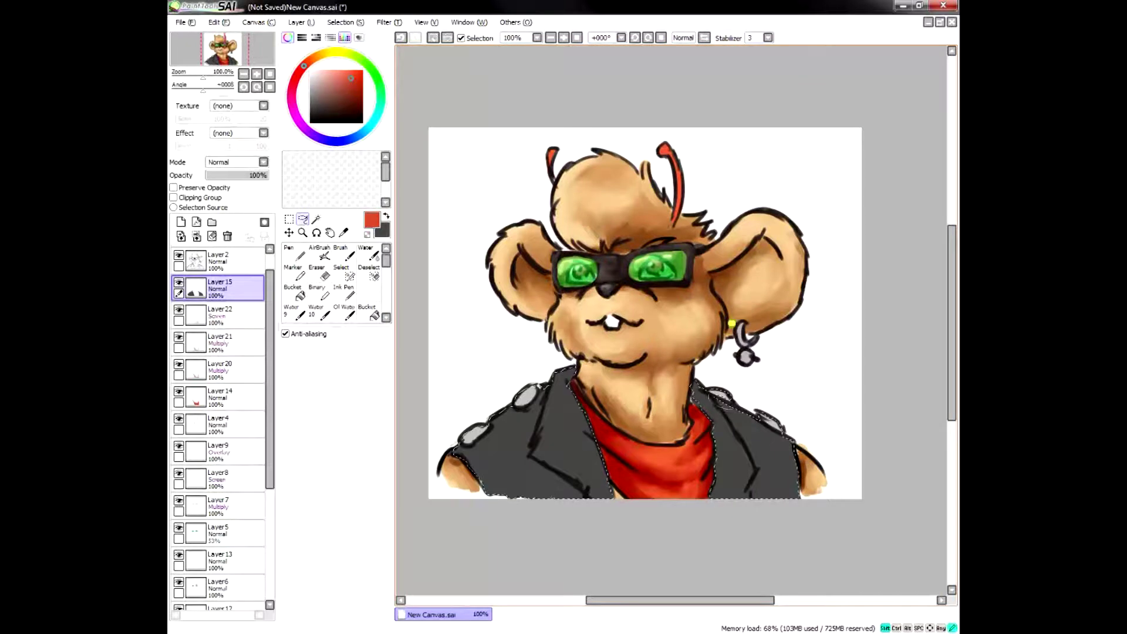
Step: Add a Multiply layer above Layer15, airbrush dark grey shadows on the jacket, and blend them with Oil Water
{"action": "left_click", "coordinate": [181, 222]}
{"action": "left_click", "coordinate": [238, 162]}
{"action": "left_click", "coordinate": [227, 181]}
{"action": "left_click", "coordinate": [386, 217]}
{"action": "left_click", "coordinate": [320, 253]}
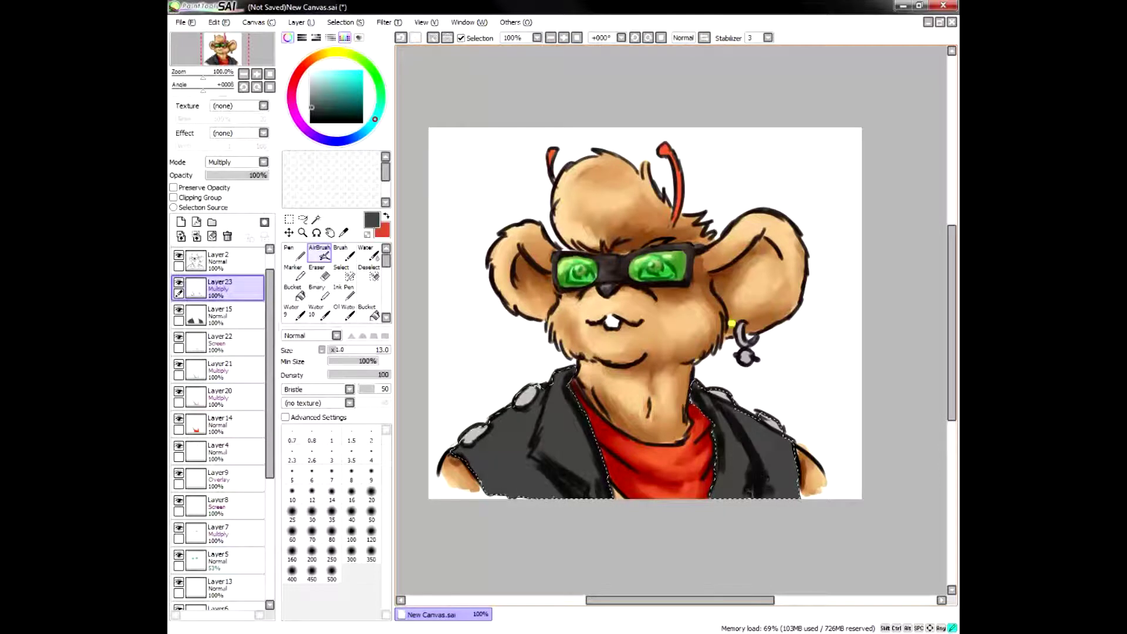
{"action": "left_click", "coordinate": [344, 311]}
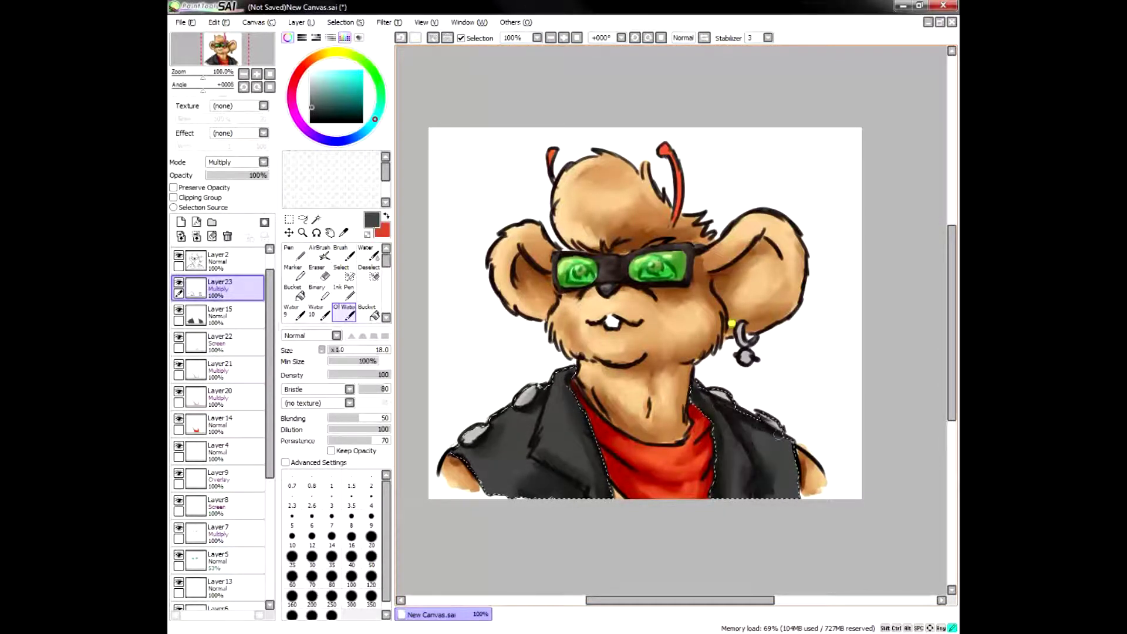
Step: Add a Screen layer above Layer23 and airbrush grey highlights on the jacket's lapels, shoulders and sides
{"action": "left_click", "coordinate": [181, 223]}
{"action": "left_click", "coordinate": [238, 163]}
{"action": "left_click", "coordinate": [223, 193]}
{"action": "left_click", "coordinate": [320, 253]}
{"action": "left_click_drag", "start_coordinate": [561, 399], "coordinate": [549, 433]}
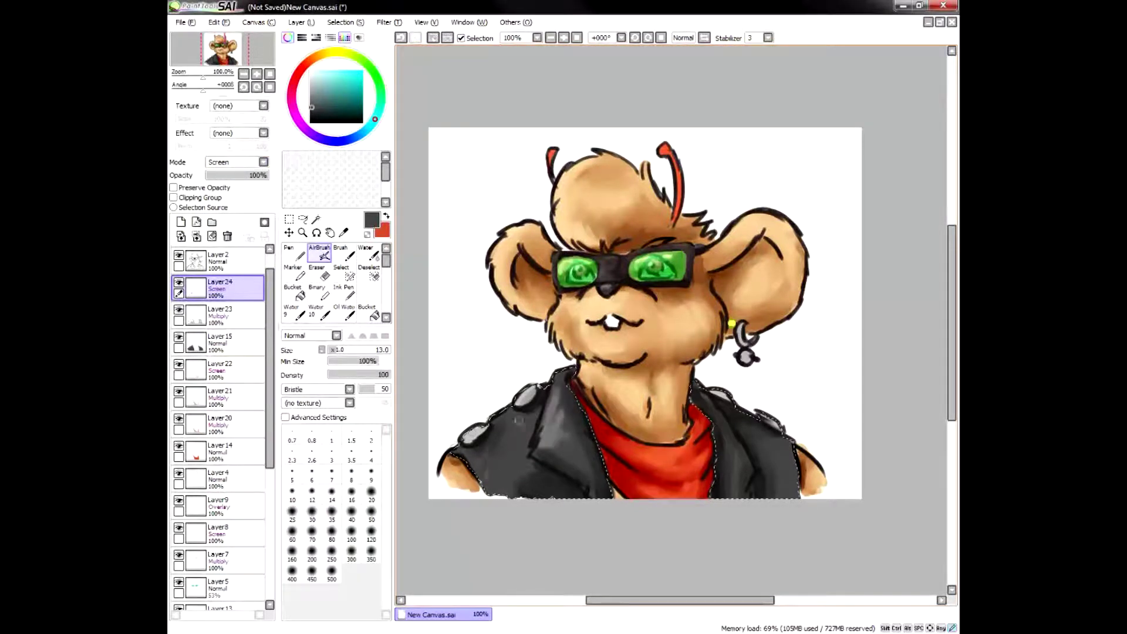
{"action": "left_click_drag", "start_coordinate": [787, 441], "coordinate": [782, 469]}
Step: Airbrush dark shadows around the shoulder studs on Layer23 and blend them with Oil Water
{"action": "left_click", "coordinate": [229, 316]}
{"action": "left_click_drag", "start_coordinate": [533, 392], "coordinate": [519, 406]}
{"action": "left_click_drag", "start_coordinate": [485, 434], "coordinate": [467, 443]}
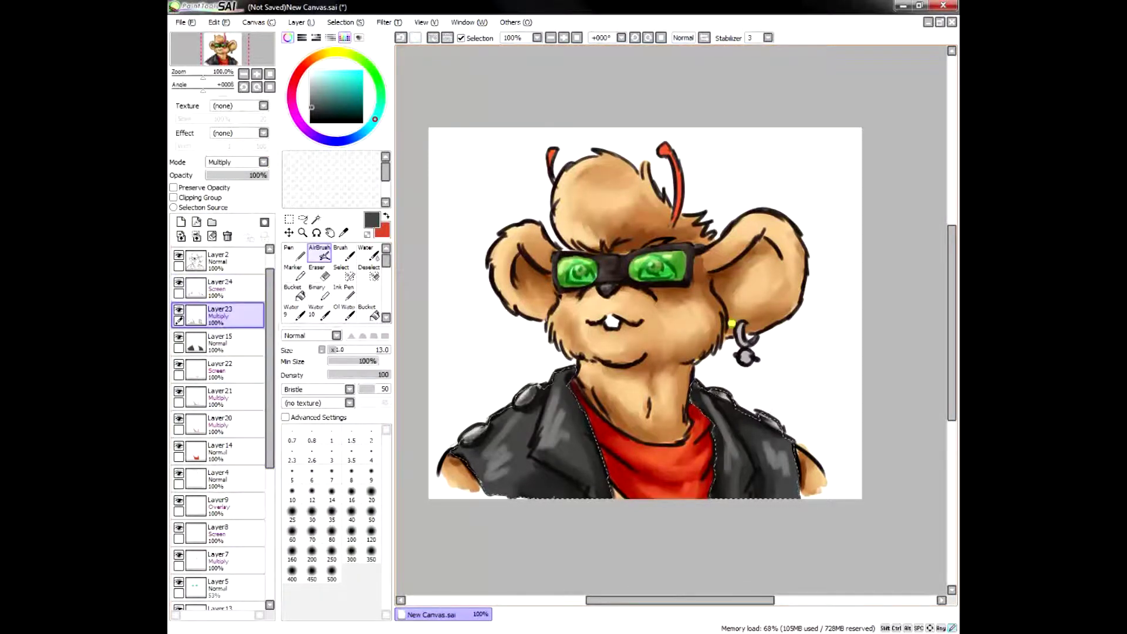
{"action": "left_click", "coordinate": [344, 312]}
Step: Airbrush lighter grey highlights on the jacket on Layer24 at size 10 and blend them with Oil Water
{"action": "left_click", "coordinate": [229, 289]}
{"action": "left_click", "coordinate": [320, 253]}
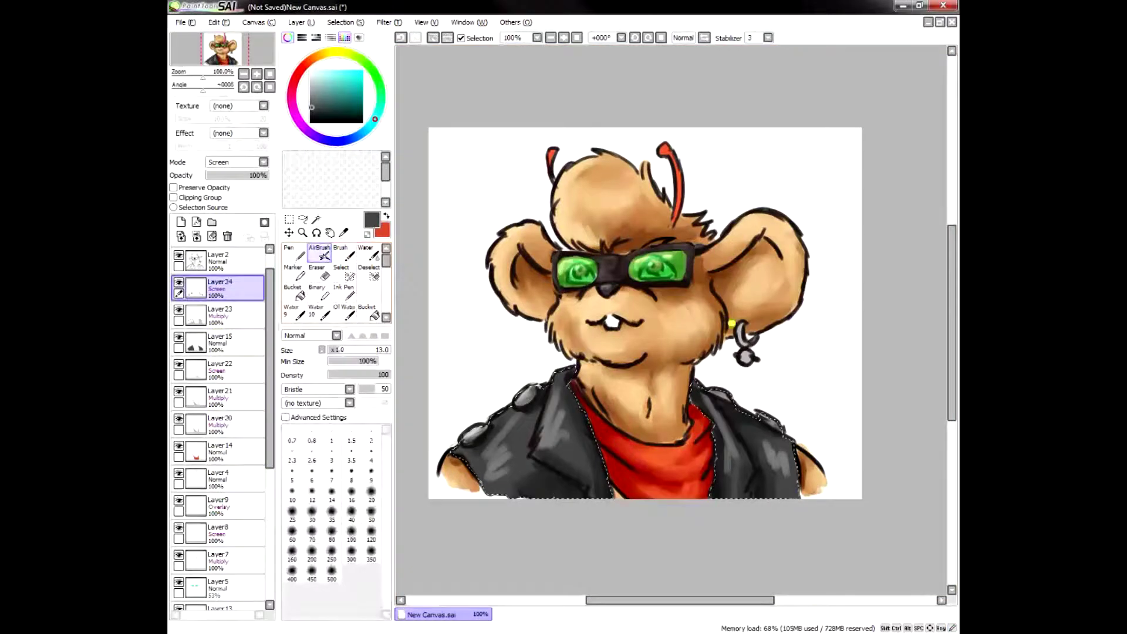
{"action": "left_click", "coordinate": [310, 92]}
{"action": "left_click", "coordinate": [292, 493]}
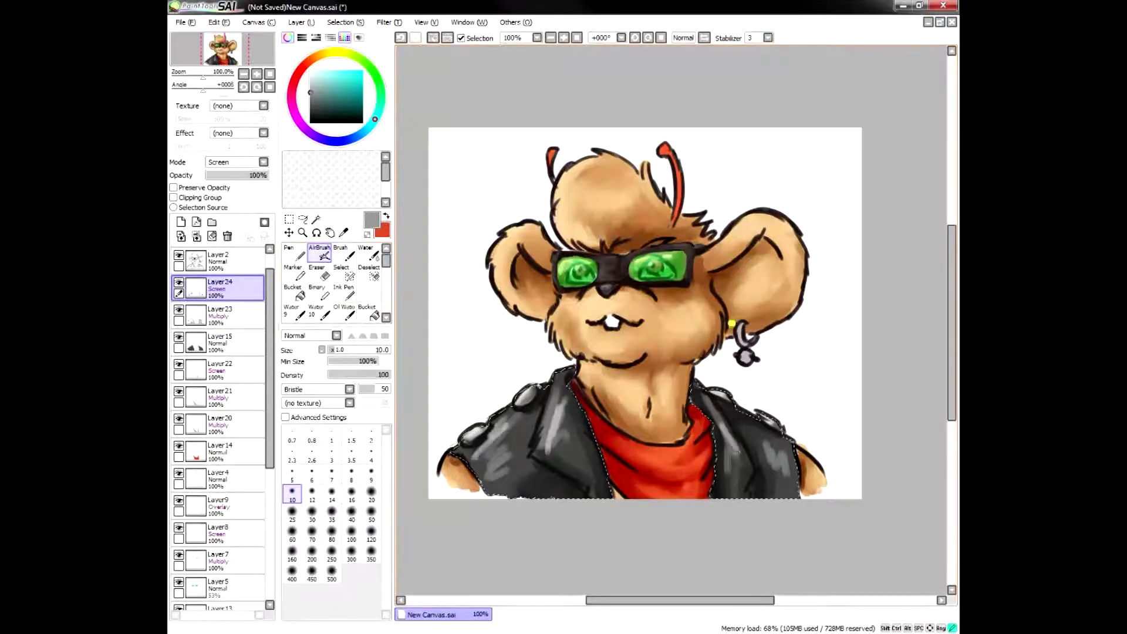
{"action": "key", "text": "w"}
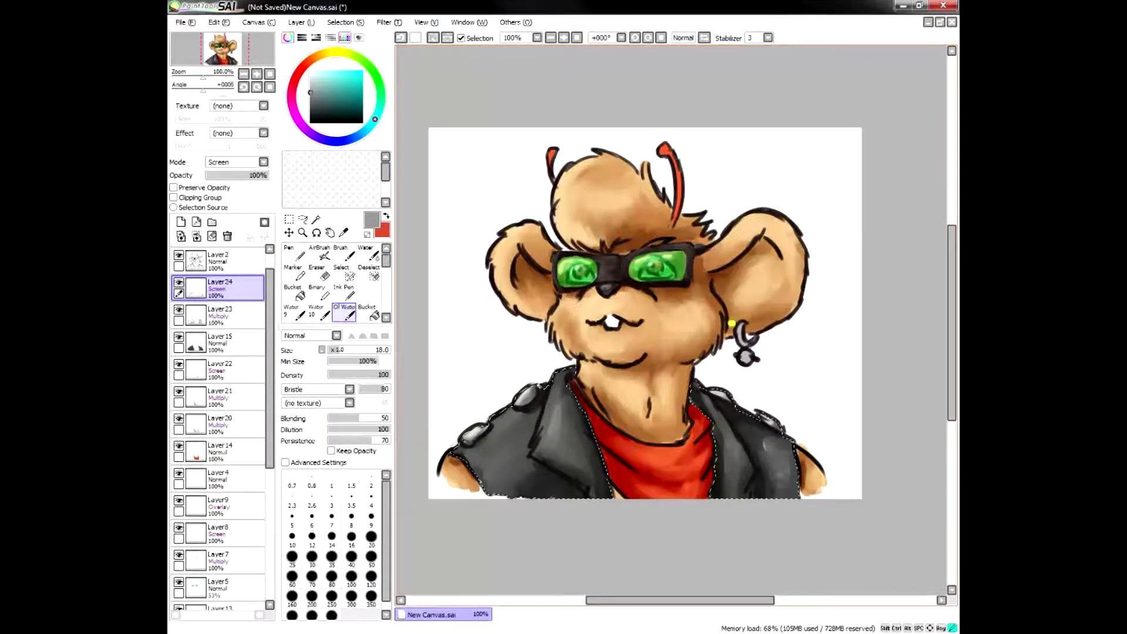
Step: Refine the jacket shadows on Layer23 with the Eraser, a mid-grey AirBrush and Oil Water
{"action": "key", "text": "a"}
{"action": "left_click", "coordinate": [220, 313]}
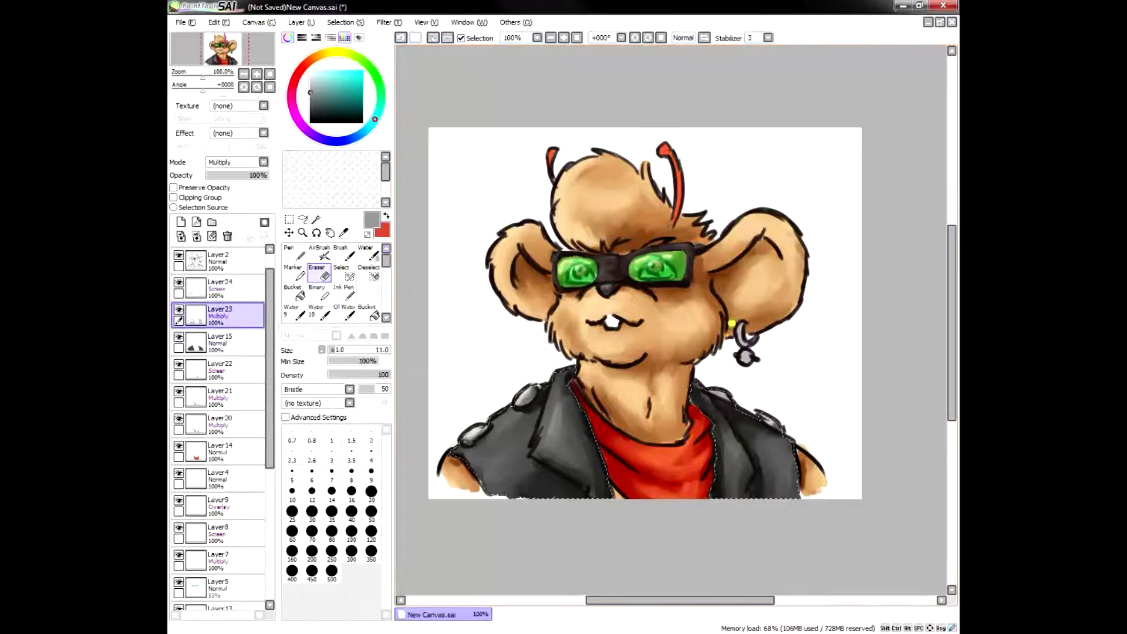
{"action": "left_click", "coordinate": [311, 101]}
{"action": "left_click", "coordinate": [344, 313]}
{"action": "left_click", "coordinate": [319, 253]}
Step: Smooth and clean up the jacket shading across Layer24 and Layer23 with Oil Water and the Eraser
{"action": "left_click", "coordinate": [220, 288]}
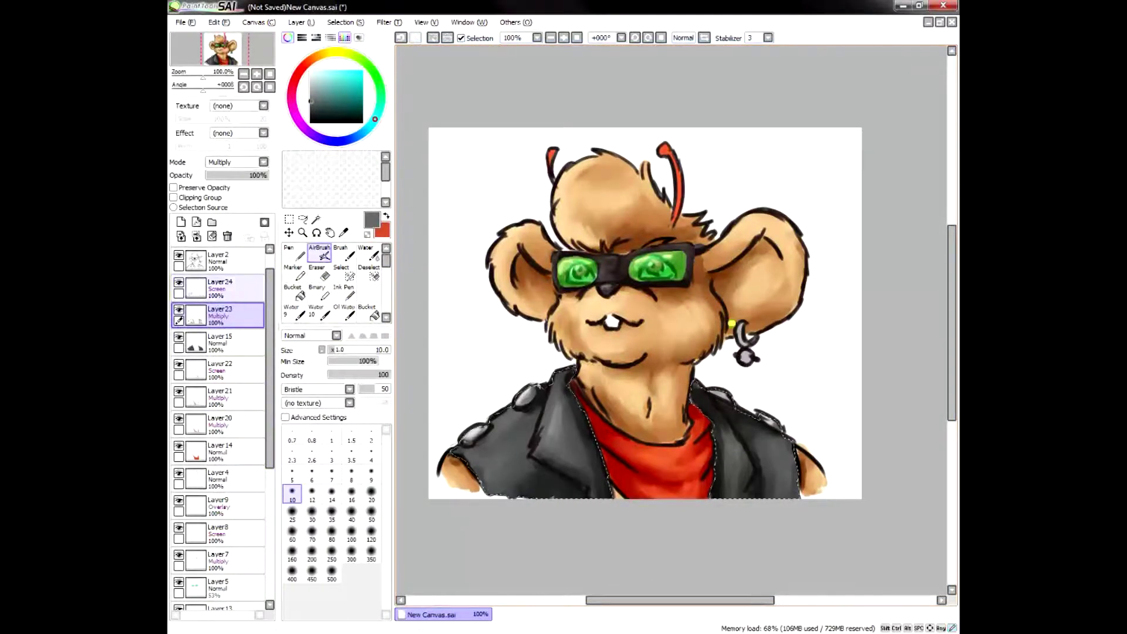
{"action": "left_click", "coordinate": [344, 313]}
{"action": "left_click", "coordinate": [320, 272]}
{"action": "left_click", "coordinate": [220, 315]}
{"action": "left_click", "coordinate": [344, 313]}
{"action": "left_click", "coordinate": [220, 288]}
{"action": "left_click", "coordinate": [320, 272]}
Step: Add a new layer, move it below Layer3 for the background, and clear the selection
{"action": "left_click_drag", "start_coordinate": [270, 341], "coordinate": [270, 487]}
{"action": "left_click", "coordinate": [220, 598]}
{"action": "left_click", "coordinate": [181, 222]}
{"action": "left_click_drag", "start_coordinate": [221, 571], "coordinate": [221, 604]}
{"action": "key", "text": "ctrl+d"}
Step: Paint the whole background muted green with the Pen at size 500
{"action": "left_click", "coordinate": [380, 89]}
{"action": "left_click", "coordinate": [322, 88]}
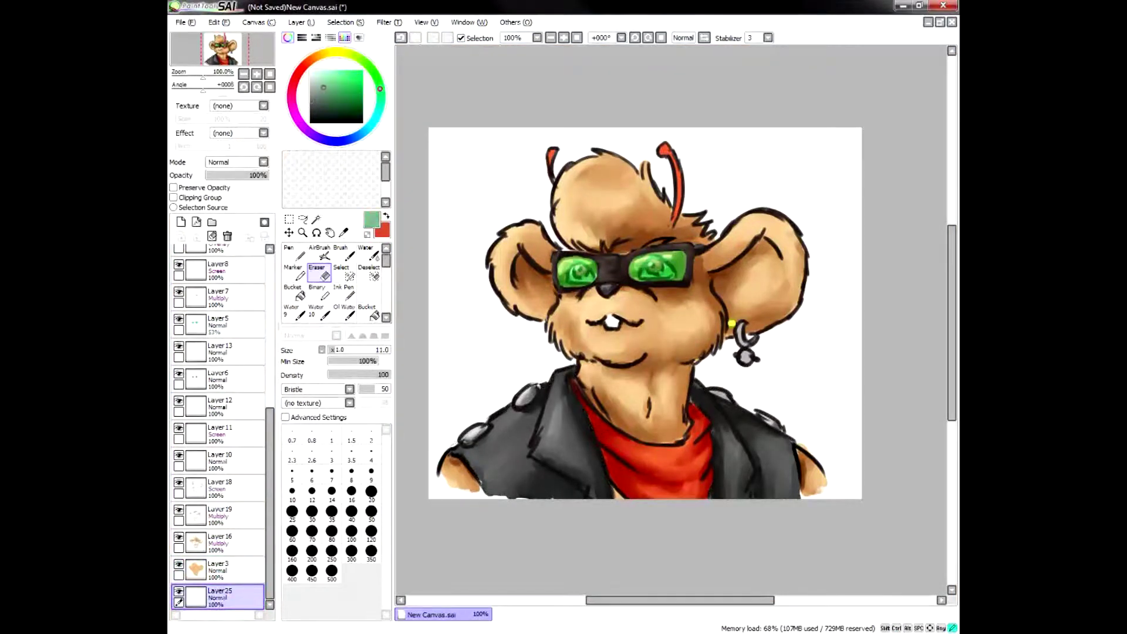
{"action": "left_click", "coordinate": [294, 253]}
{"action": "left_click", "coordinate": [332, 572]}
{"action": "left_click_drag", "start_coordinate": [505, 393], "coordinate": [562, 187]}
Step: Set the blend mode of Layer17 to Luminosity and touch the layer up with the Eraser
{"action": "left_click_drag", "start_coordinate": [270, 499], "coordinate": [270, 345]}
{"action": "left_click", "coordinate": [226, 259]}
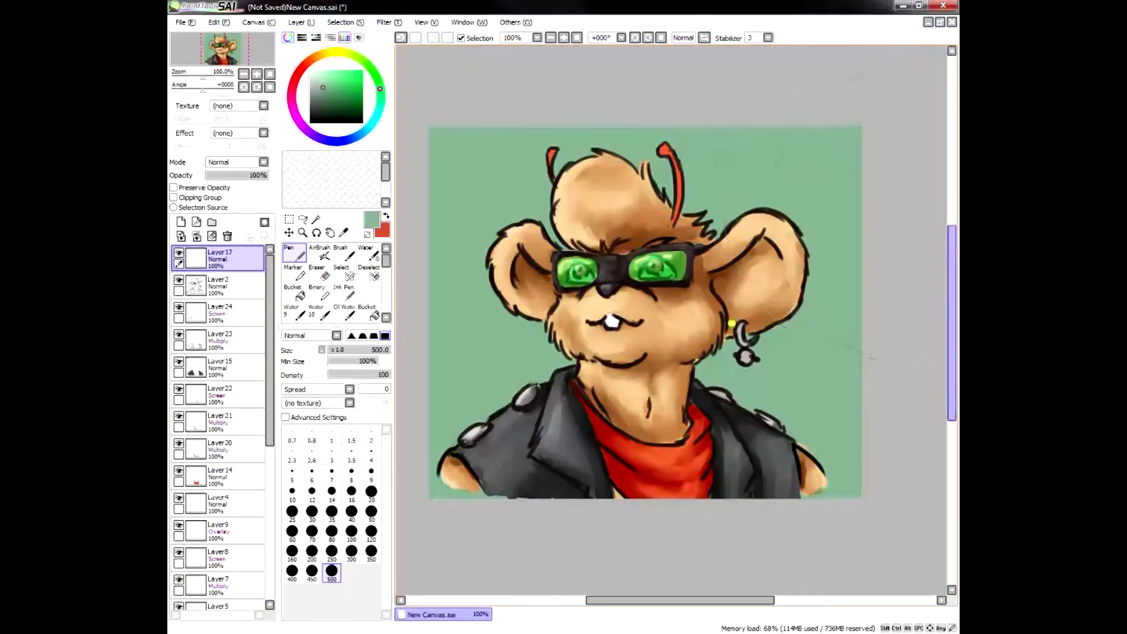
{"action": "left_click_drag", "start_coordinate": [952, 282], "coordinate": [951, 245]}
{"action": "left_click", "coordinate": [236, 162]}
{"action": "left_click", "coordinate": [220, 192]}
{"action": "left_click", "coordinate": [236, 162]}
{"action": "left_click", "coordinate": [224, 210]}
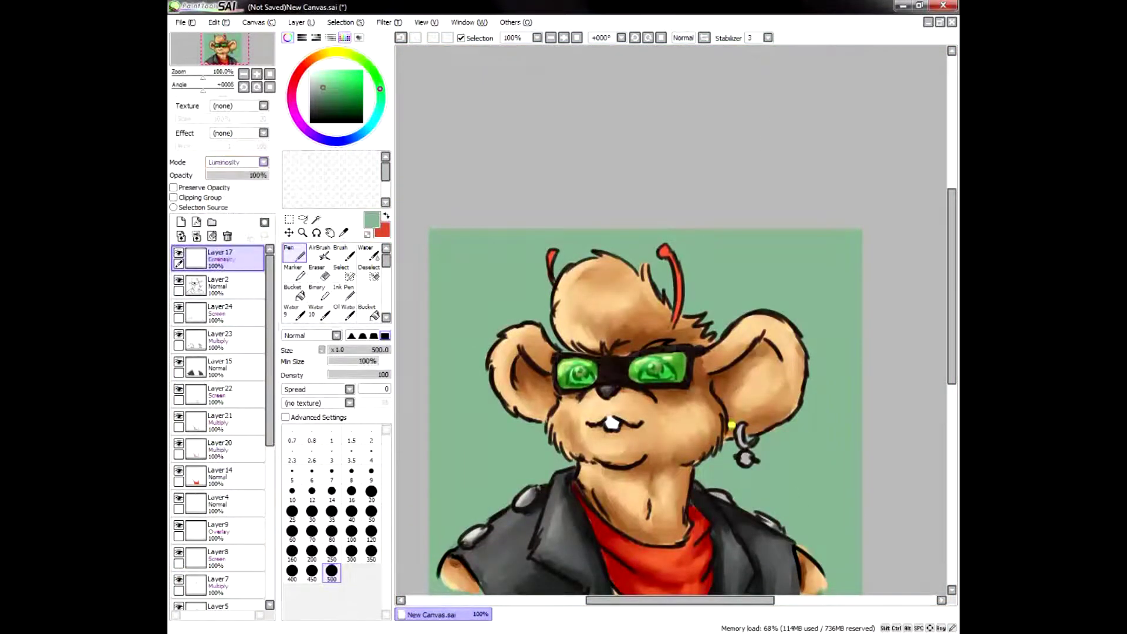
{"action": "key", "text": "e"}
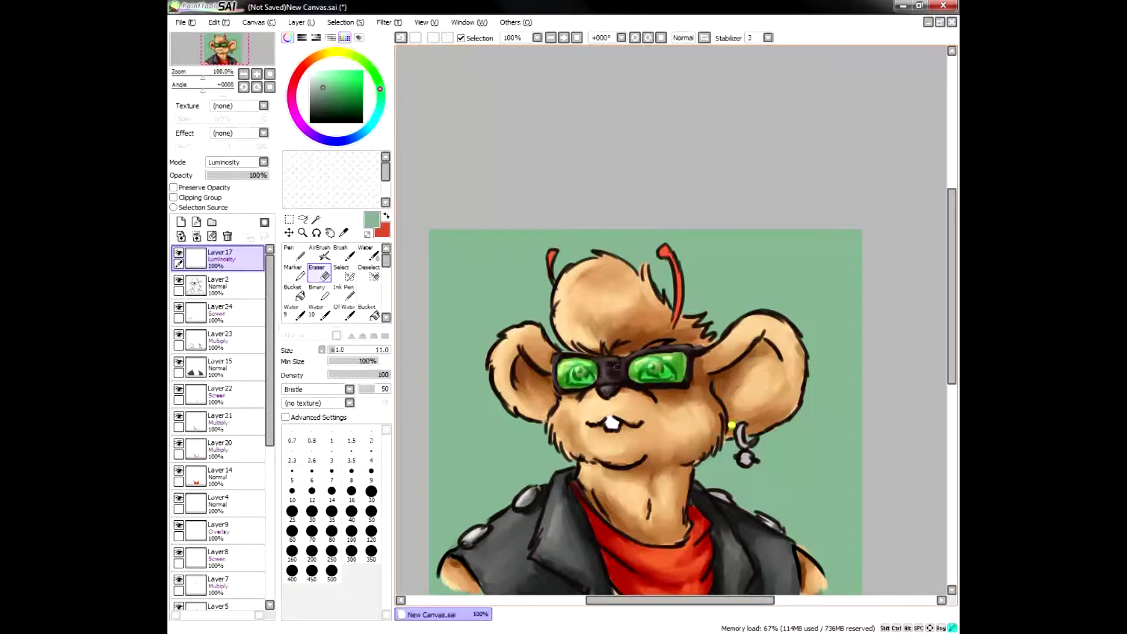
Step: Add a new layer above Layer17 and set the AirBrush to dark red at size 9
{"action": "left_click", "coordinate": [181, 222]}
{"action": "left_click", "coordinate": [386, 216]}
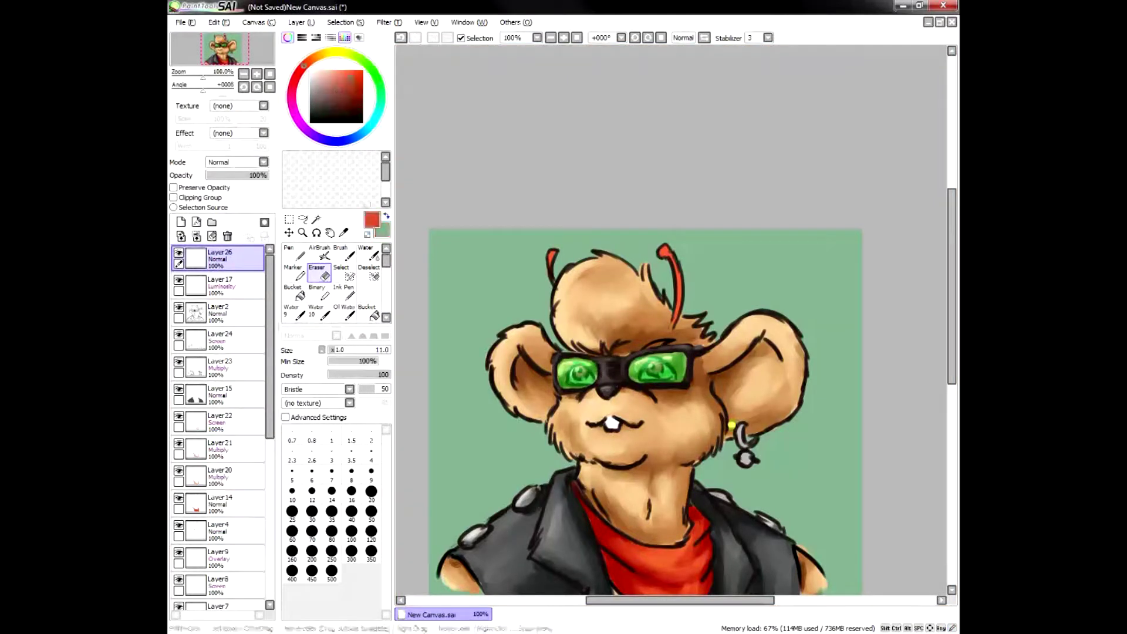
{"action": "left_click", "coordinate": [345, 92]}
{"action": "left_click", "coordinate": [319, 253]}
{"action": "left_click", "coordinate": [343, 350]}
{"action": "scroll", "coordinate": [646, 411], "scroll_direction": "right", "scroll_amount": 2}
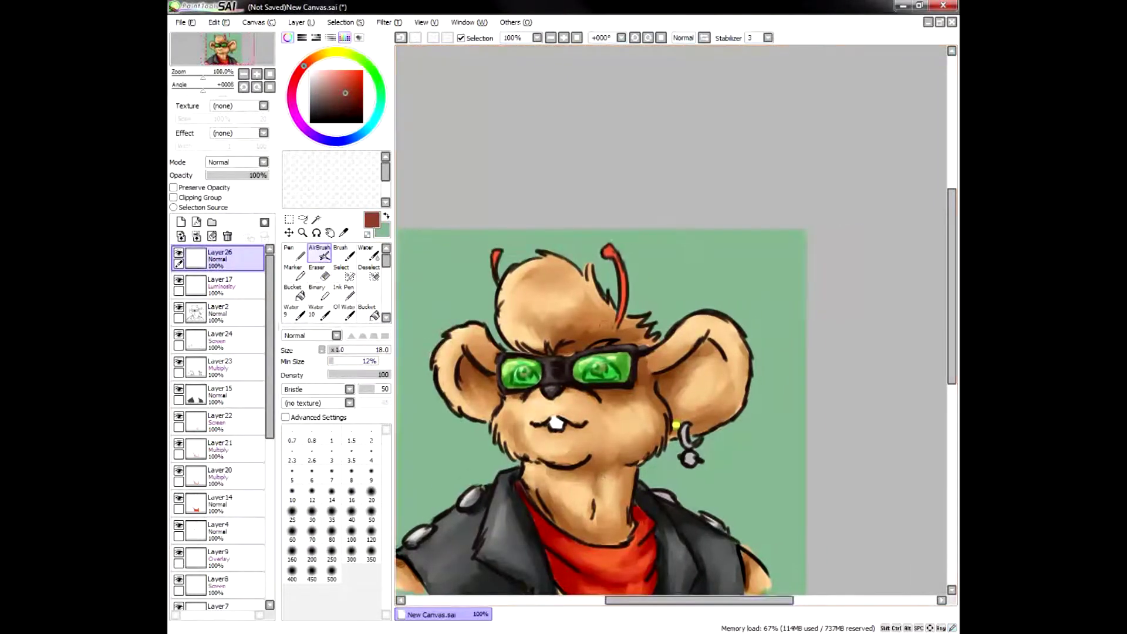
{"action": "left_click", "coordinate": [371, 474]}
Step: Handwrite the title "Throttle" beside the antenna in the background with a small signature beneath it
{"action": "left_click_drag", "start_coordinate": [625, 249], "coordinate": [678, 236]}
{"action": "mouse_move", "coordinate": [647, 252]}
{"action": "left_mouse_down"}
{"action": "mouse_move", "coordinate": [680, 235]}
{"action": "mouse_move", "coordinate": [626, 248]}
{"action": "mouse_move", "coordinate": [703, 258]}
{"action": "left_mouse_up"}
{"action": "left_click_drag", "start_coordinate": [720, 241], "coordinate": [723, 269]}
{"action": "left_click_drag", "start_coordinate": [735, 239], "coordinate": [738, 267]}
{"action": "mouse_move", "coordinate": [712, 251]}
{"action": "left_mouse_down"}
{"action": "mouse_move", "coordinate": [747, 247]}
{"action": "mouse_move", "coordinate": [762, 259]}
{"action": "mouse_move", "coordinate": [756, 282]}
{"action": "mouse_move", "coordinate": [782, 290]}
{"action": "left_mouse_up"}
{"action": "left_click_drag", "start_coordinate": [951, 288], "coordinate": [951, 308]}
{"action": "left_click_drag", "start_coordinate": [698, 600], "coordinate": [671, 600]}
{"action": "left_click_drag", "start_coordinate": [951, 308], "coordinate": [952, 314]}
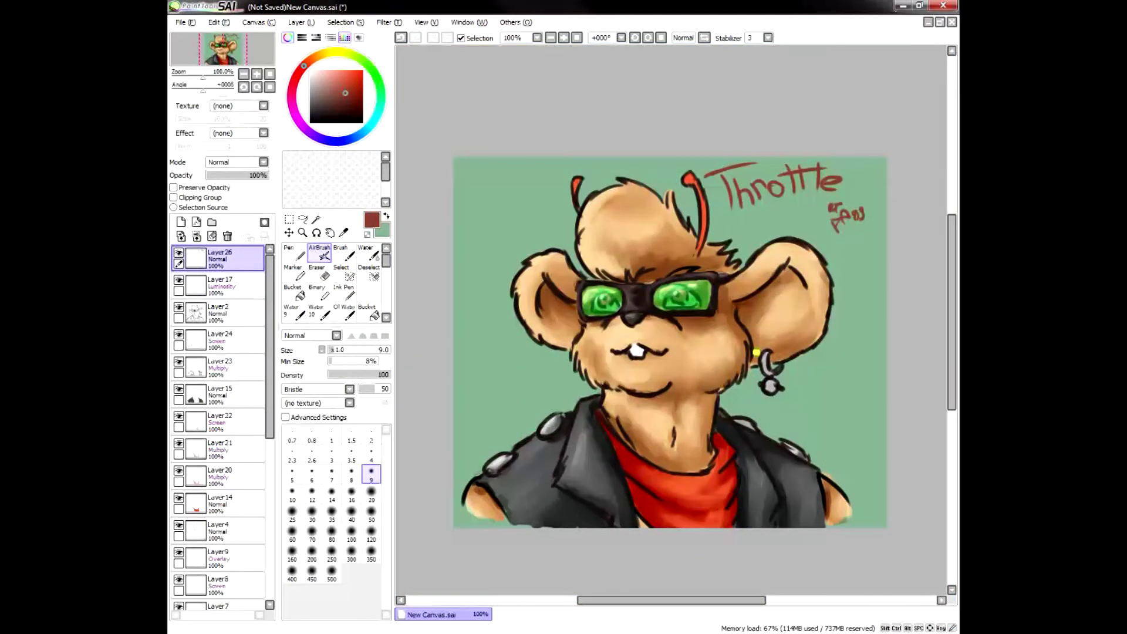